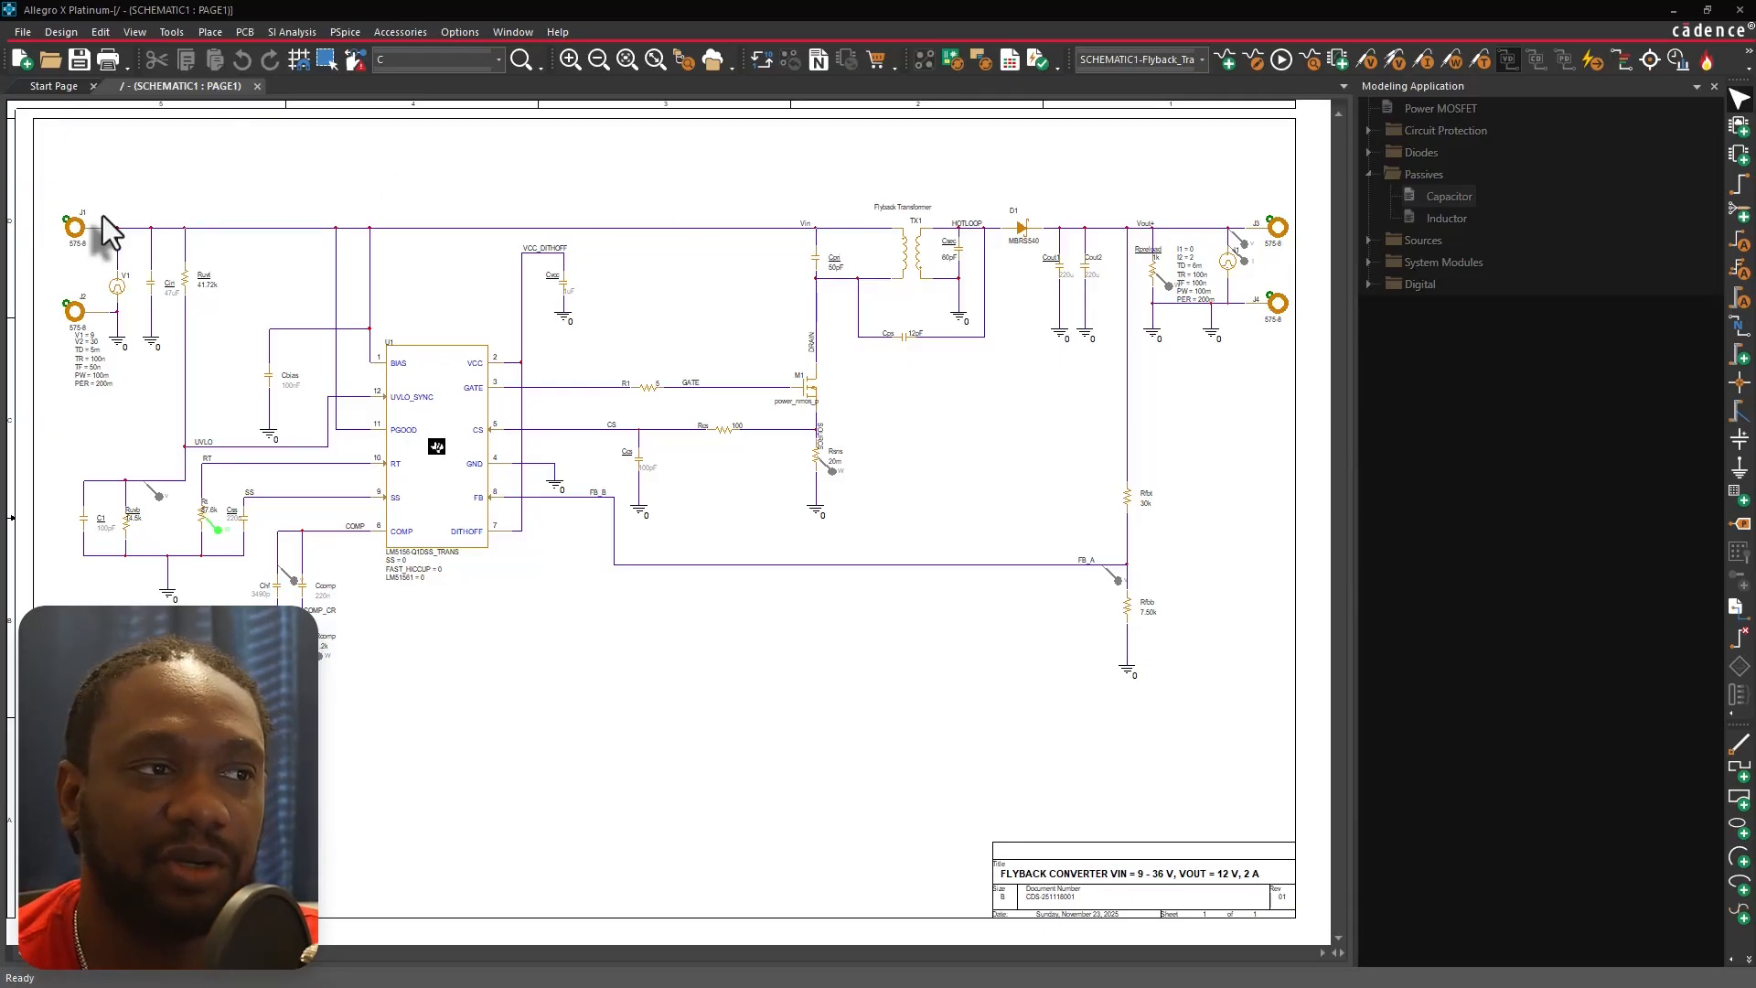
# Zoom in on the input section around connectors J1, J2, source V1 and the input capacitor.
pyautogui.click(47, 201)
pyautogui.scroll(5, 157, 327)
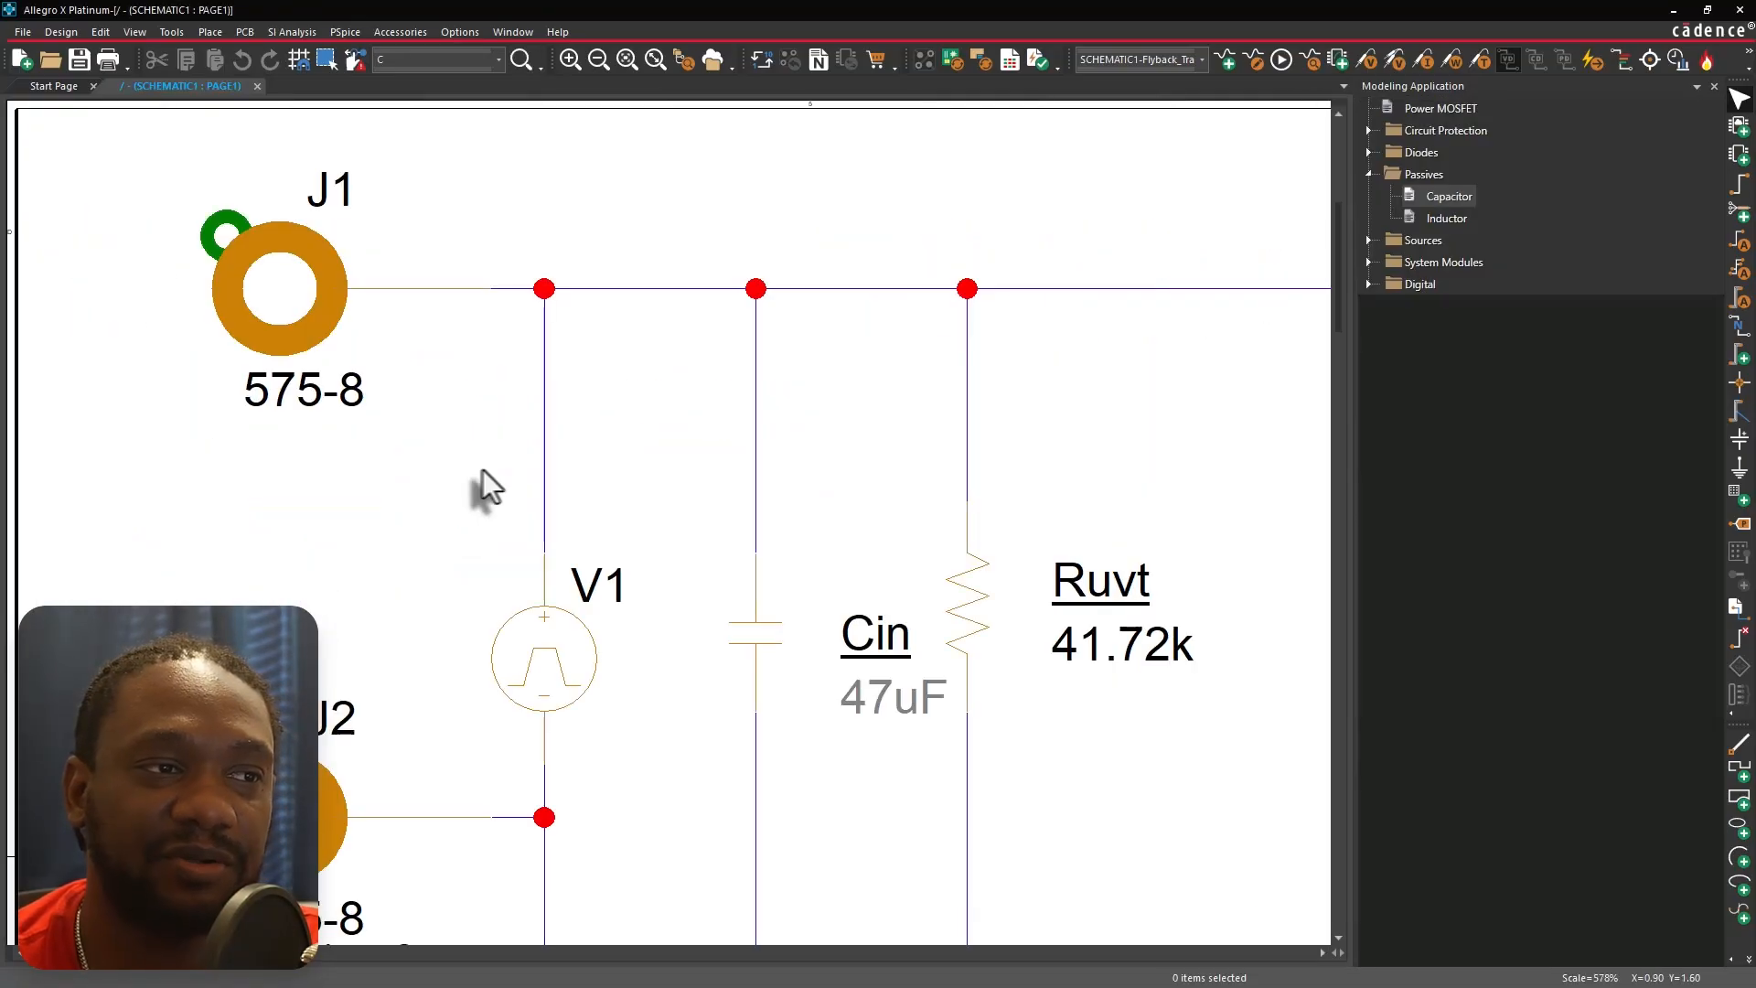
pyautogui.scroll(-2, 700, 458)
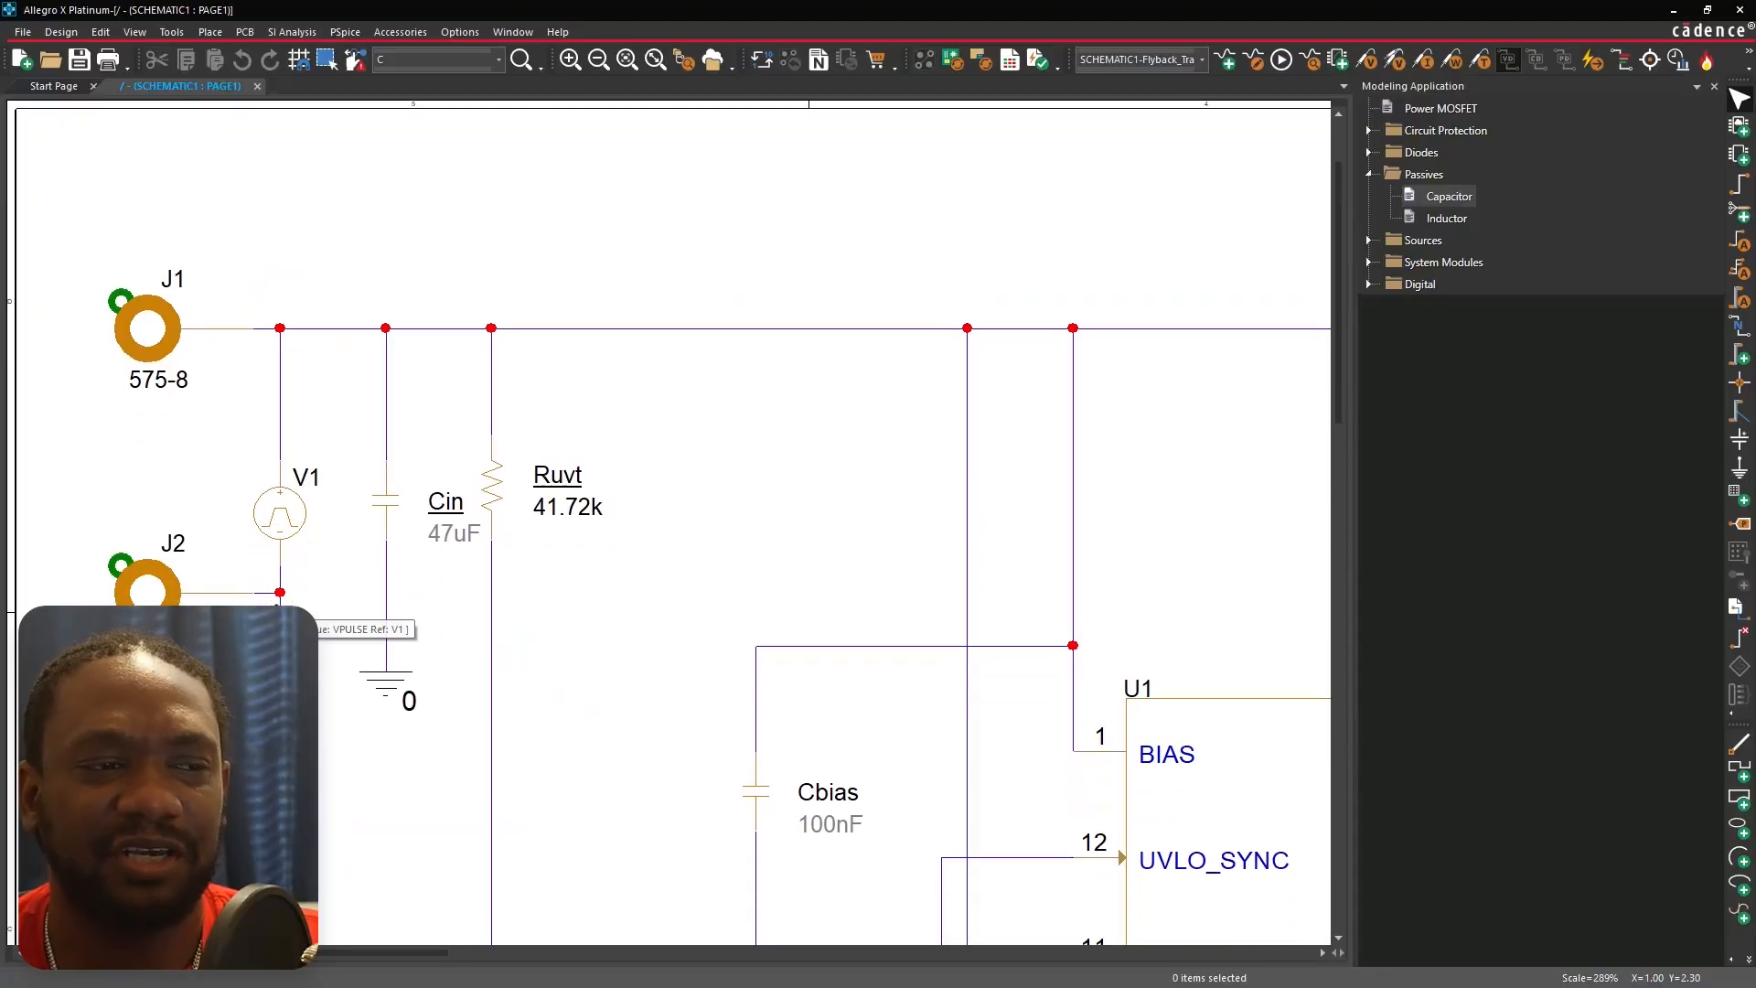
pyautogui.scroll(-1, 674, 521)
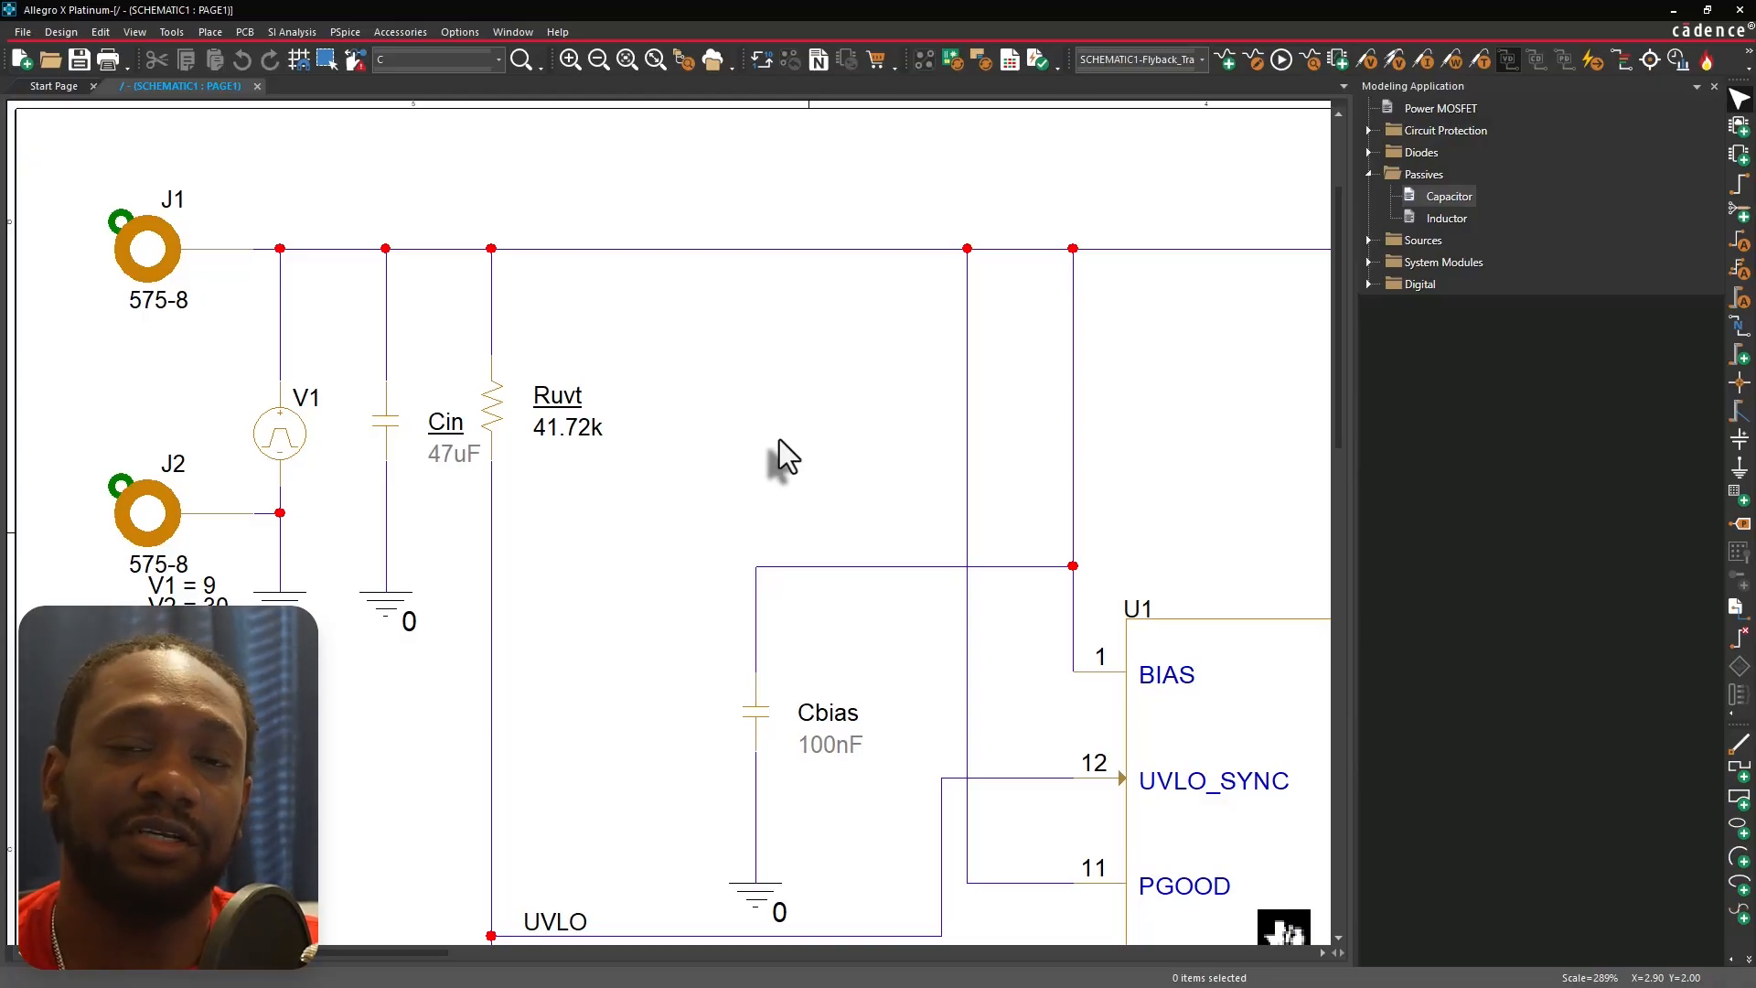
# Open the Cin capacitor's model parameters and close the dialog without changes.
pyautogui.doubleClick(392, 419)
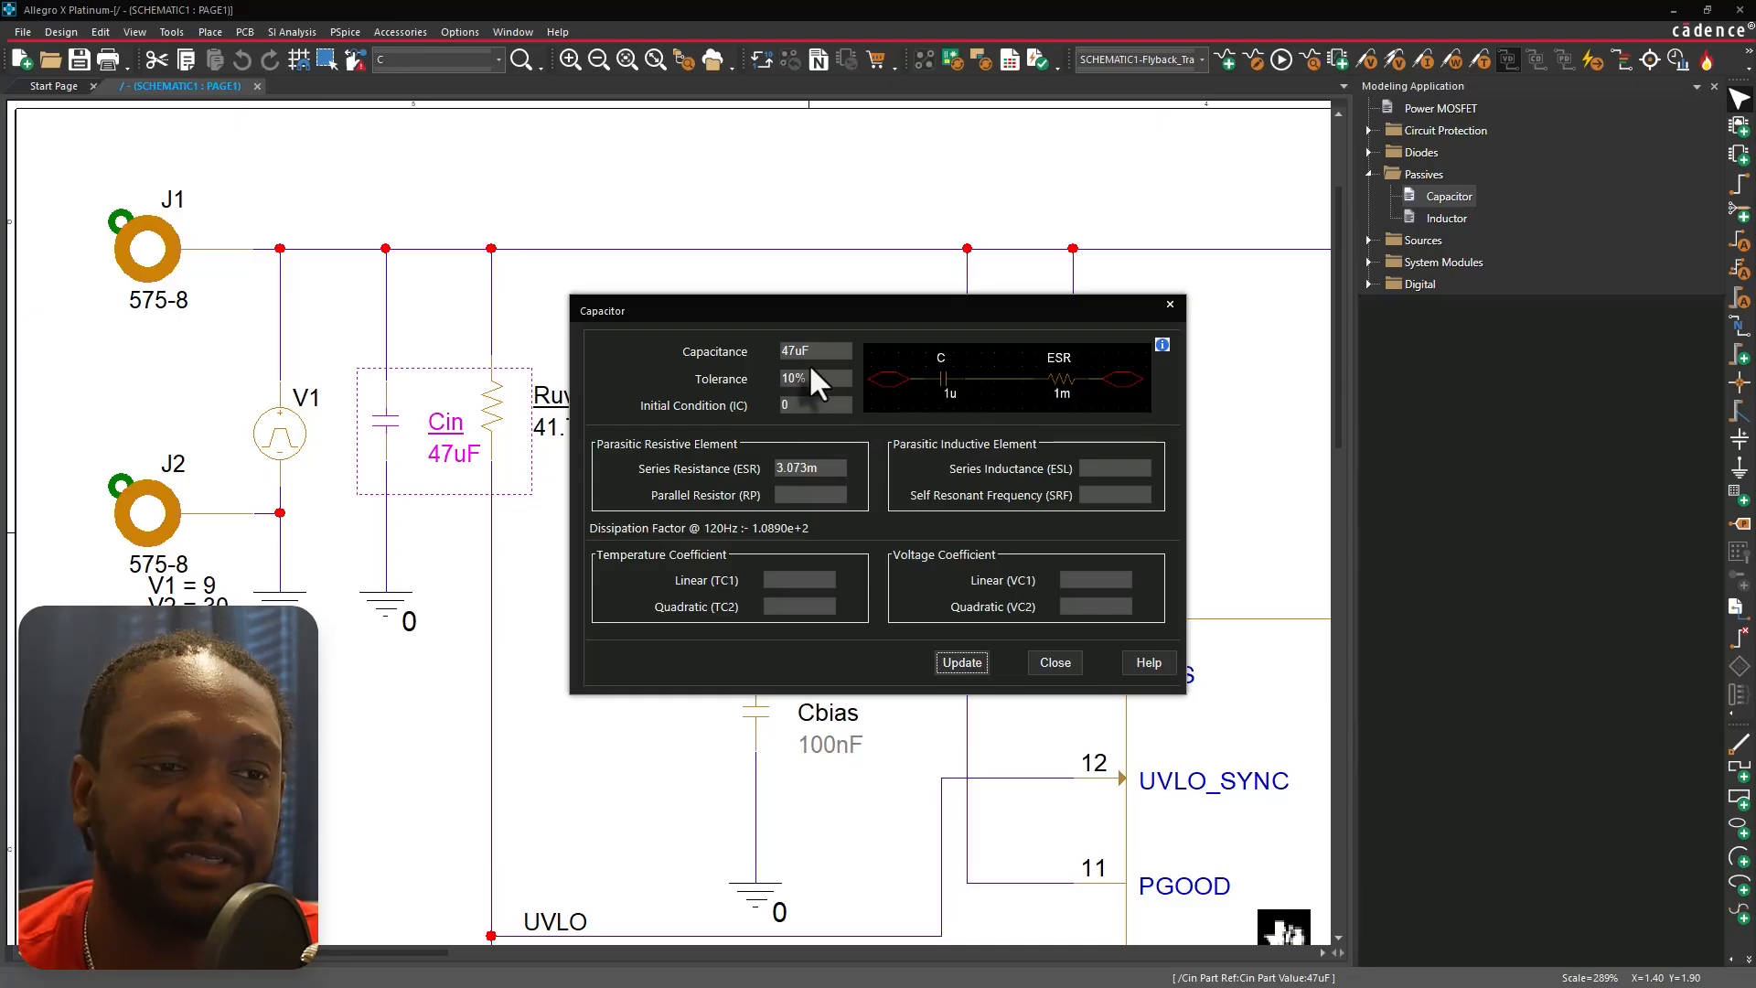
pyautogui.click(1054, 661)
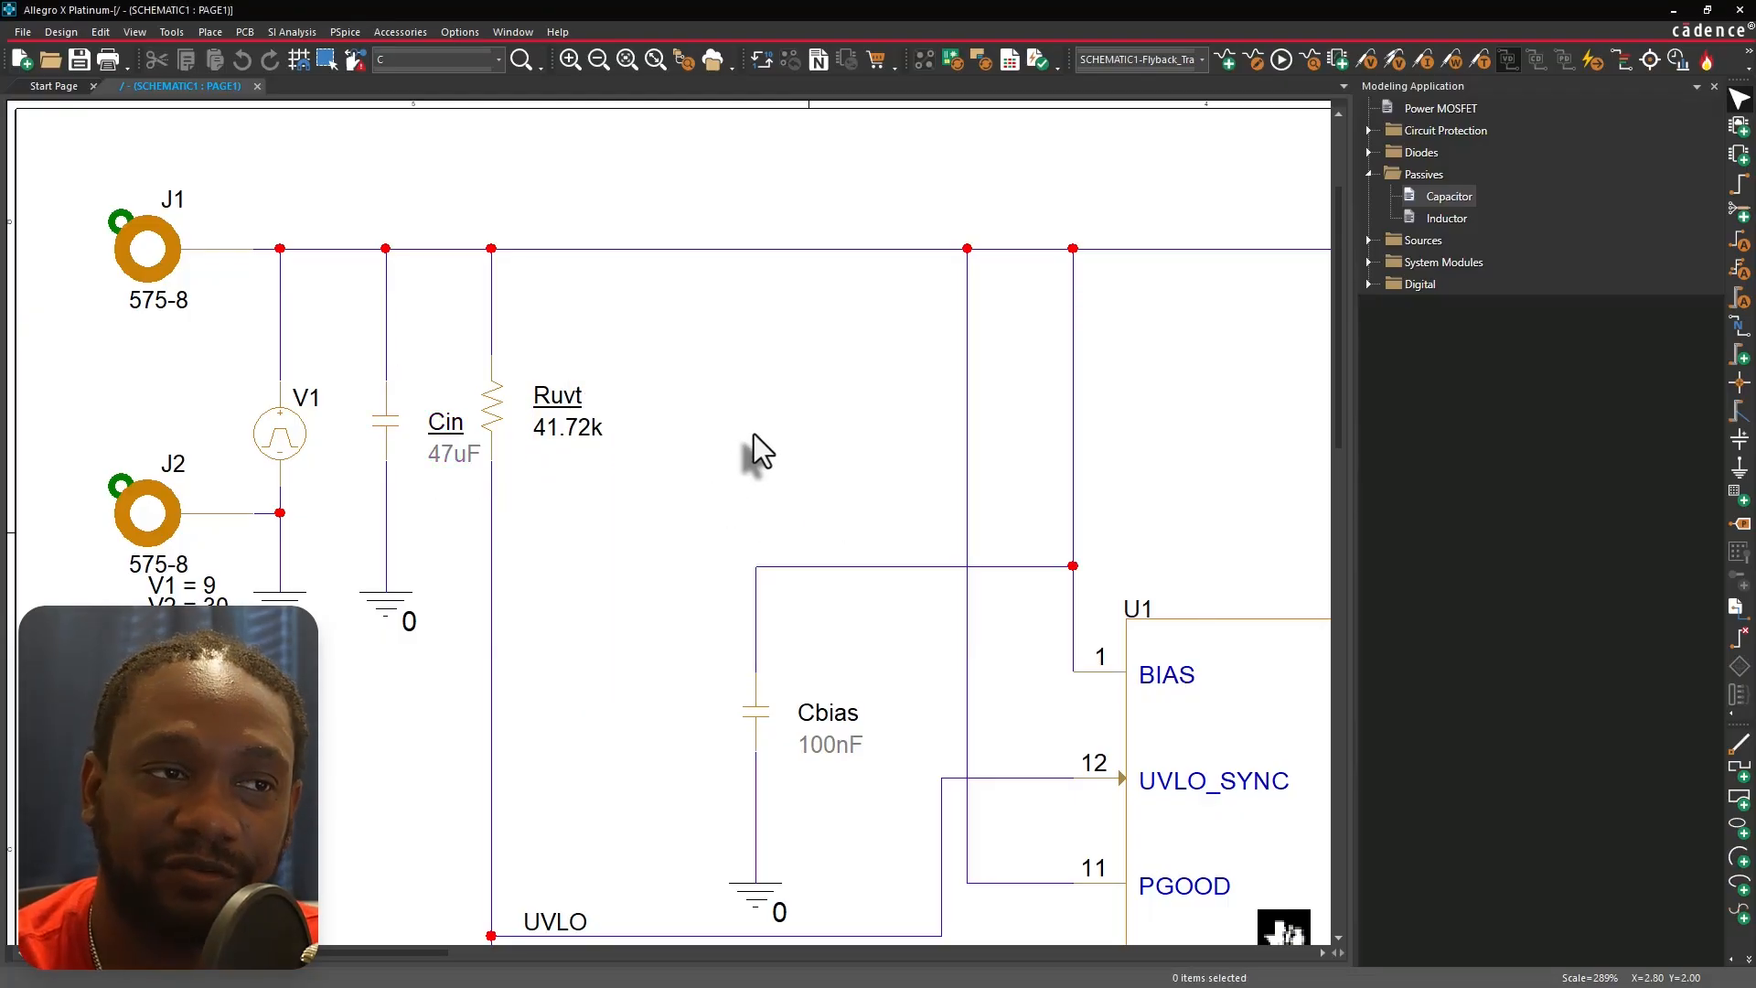
# Pan across the schematic and zoom into the flyback transformer and its surrounding capacitors.
pyautogui.scroll(-1, 754, 433)
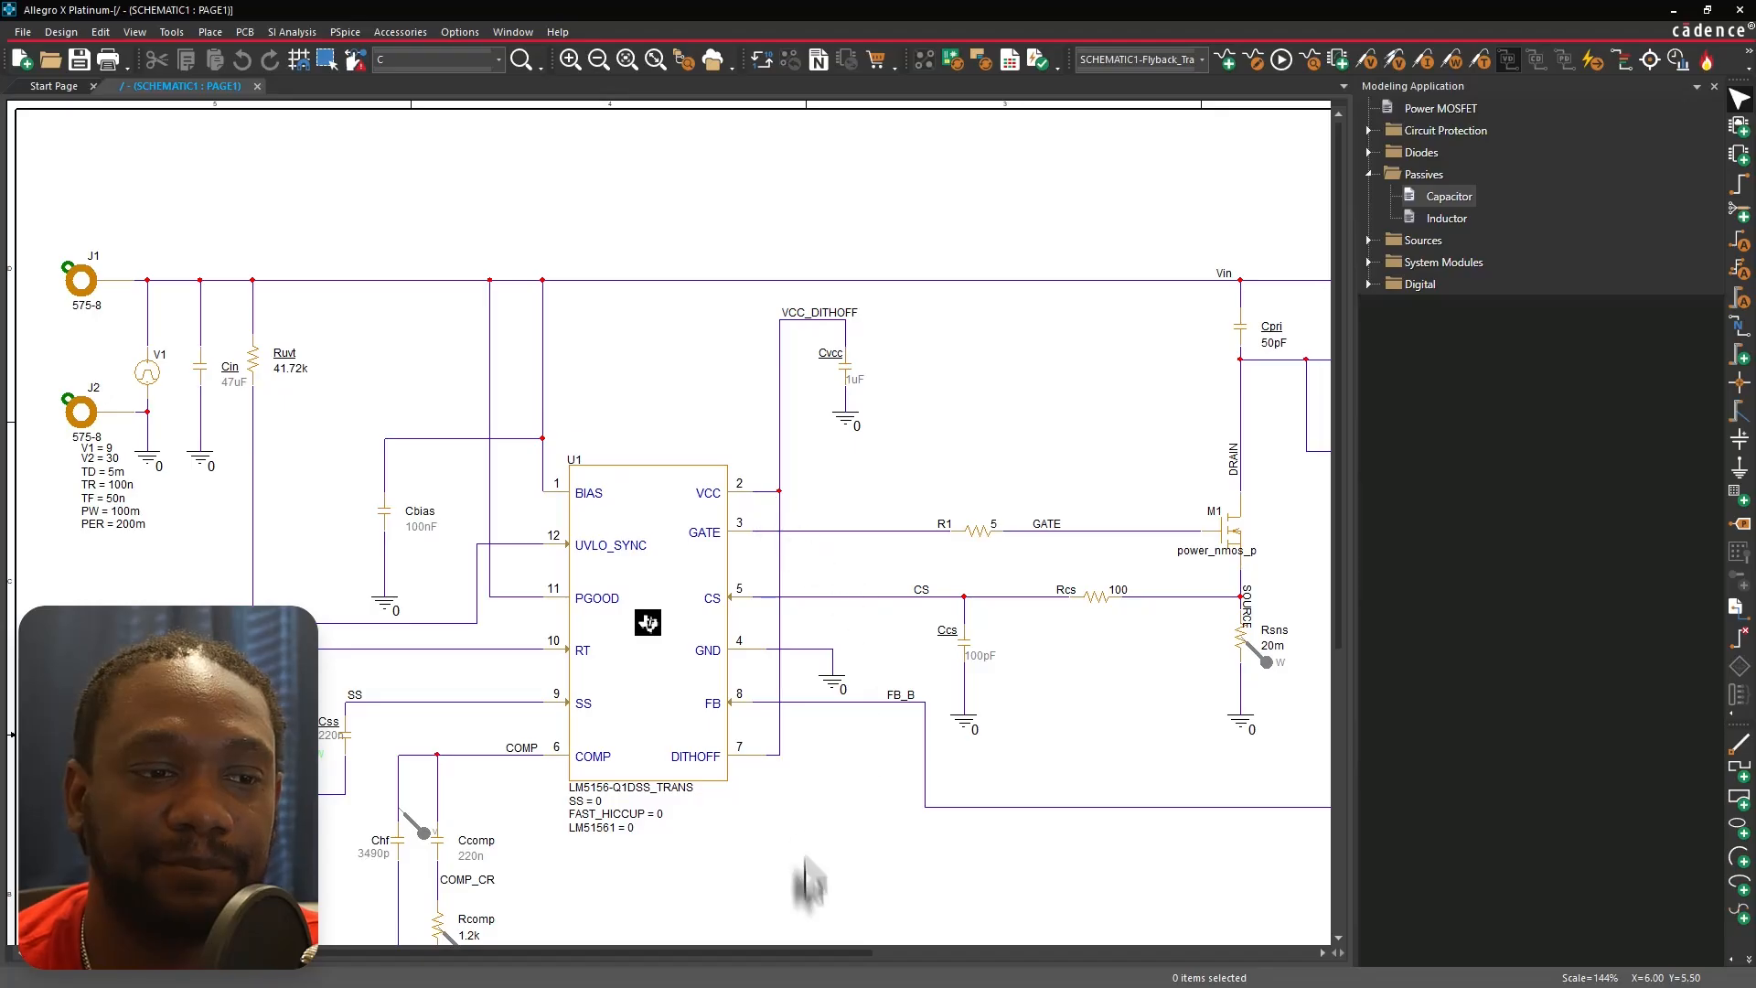
pyautogui.moveTo(815, 953); pyautogui.dragTo(1226, 970)
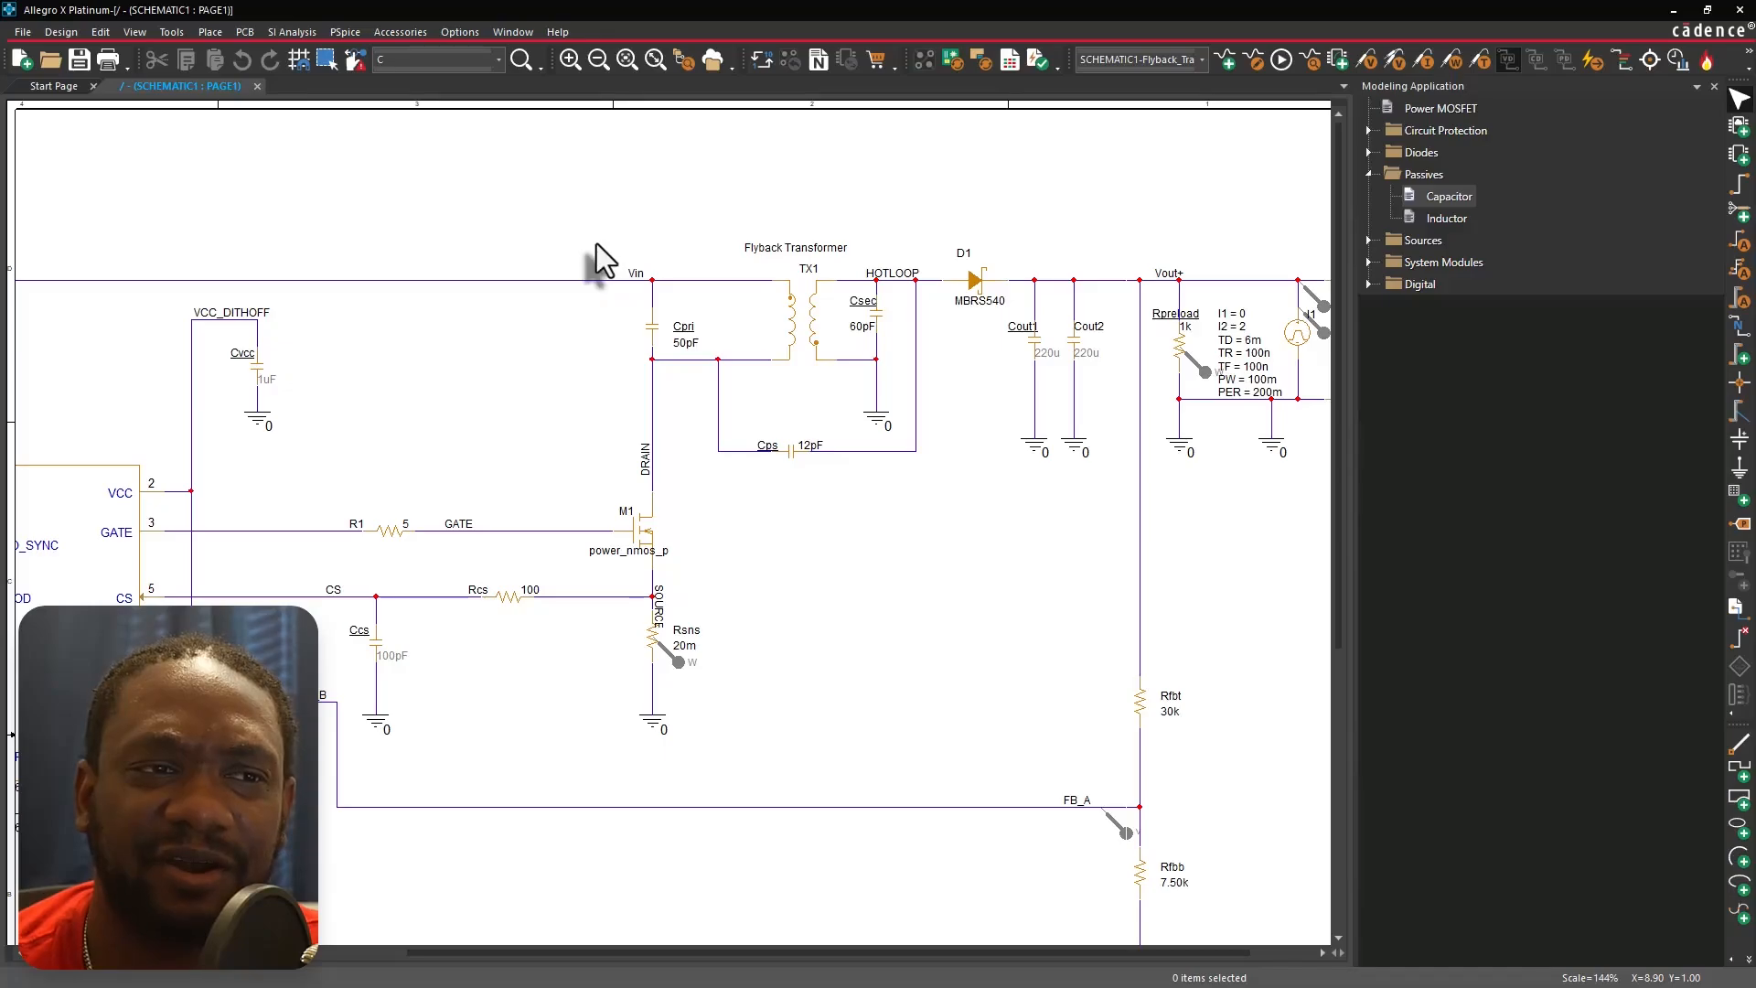
pyautogui.moveTo(597, 243); pyautogui.dragTo(985, 480)
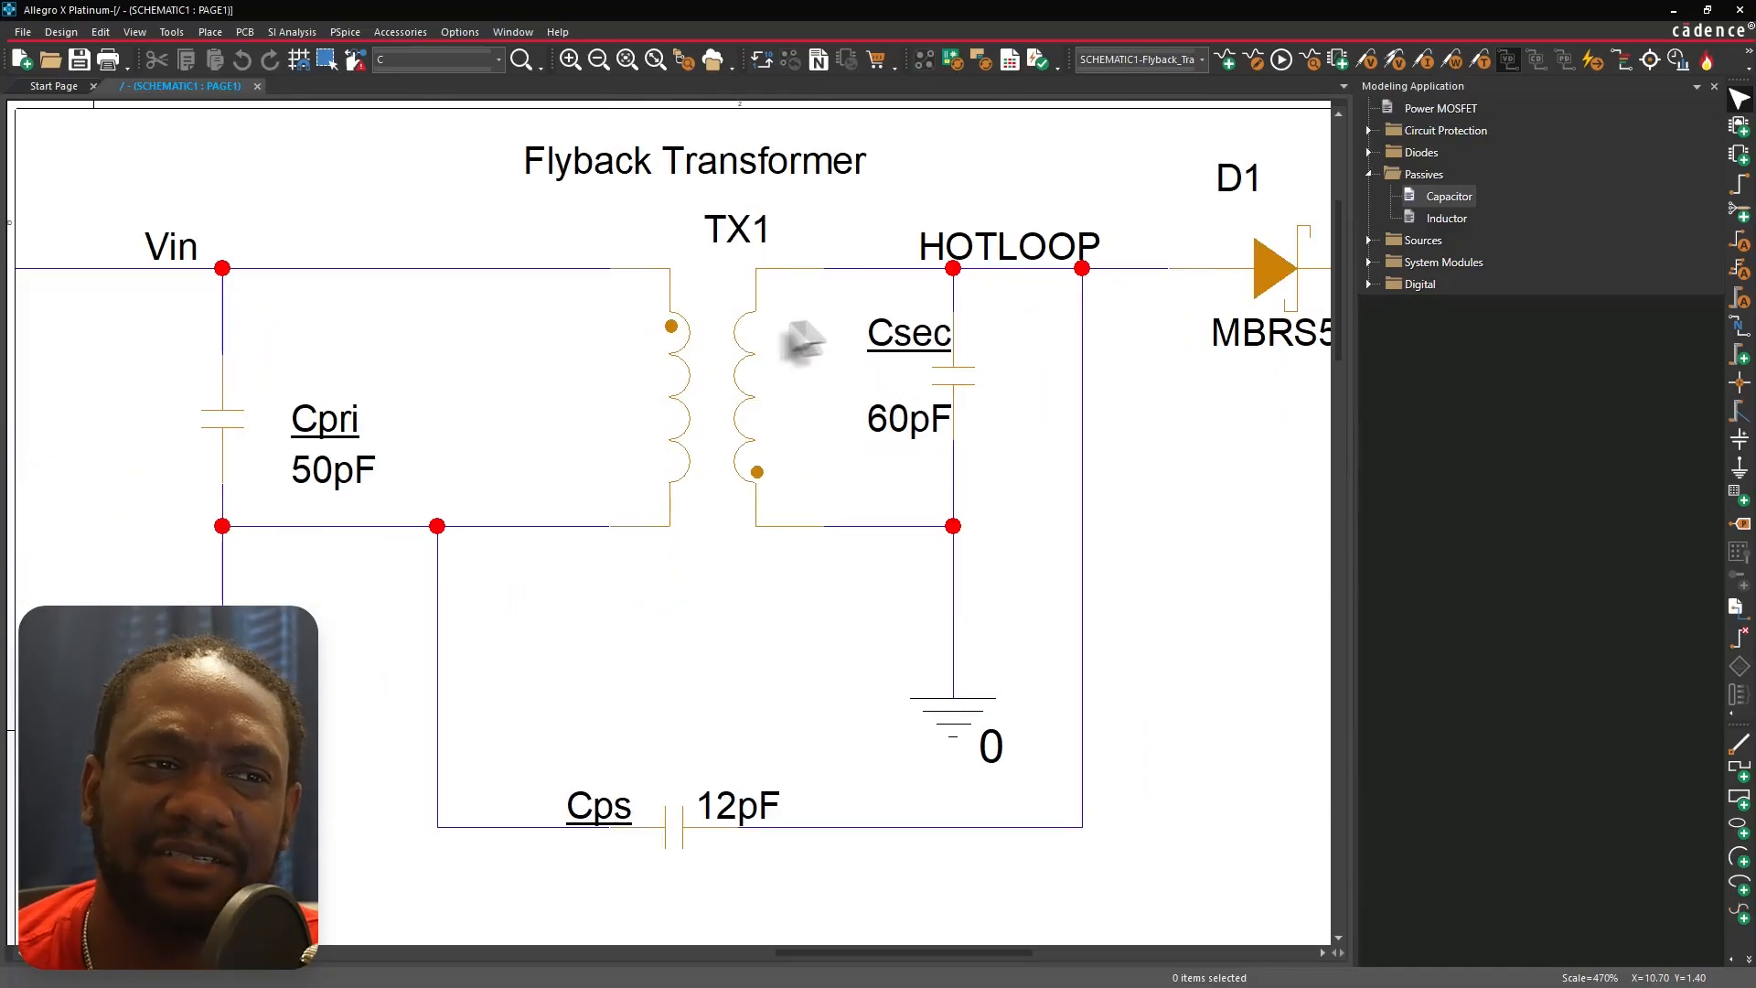
# Open the TX1 flyback transformer's model parameters and close them without changes.
pyautogui.press('o')
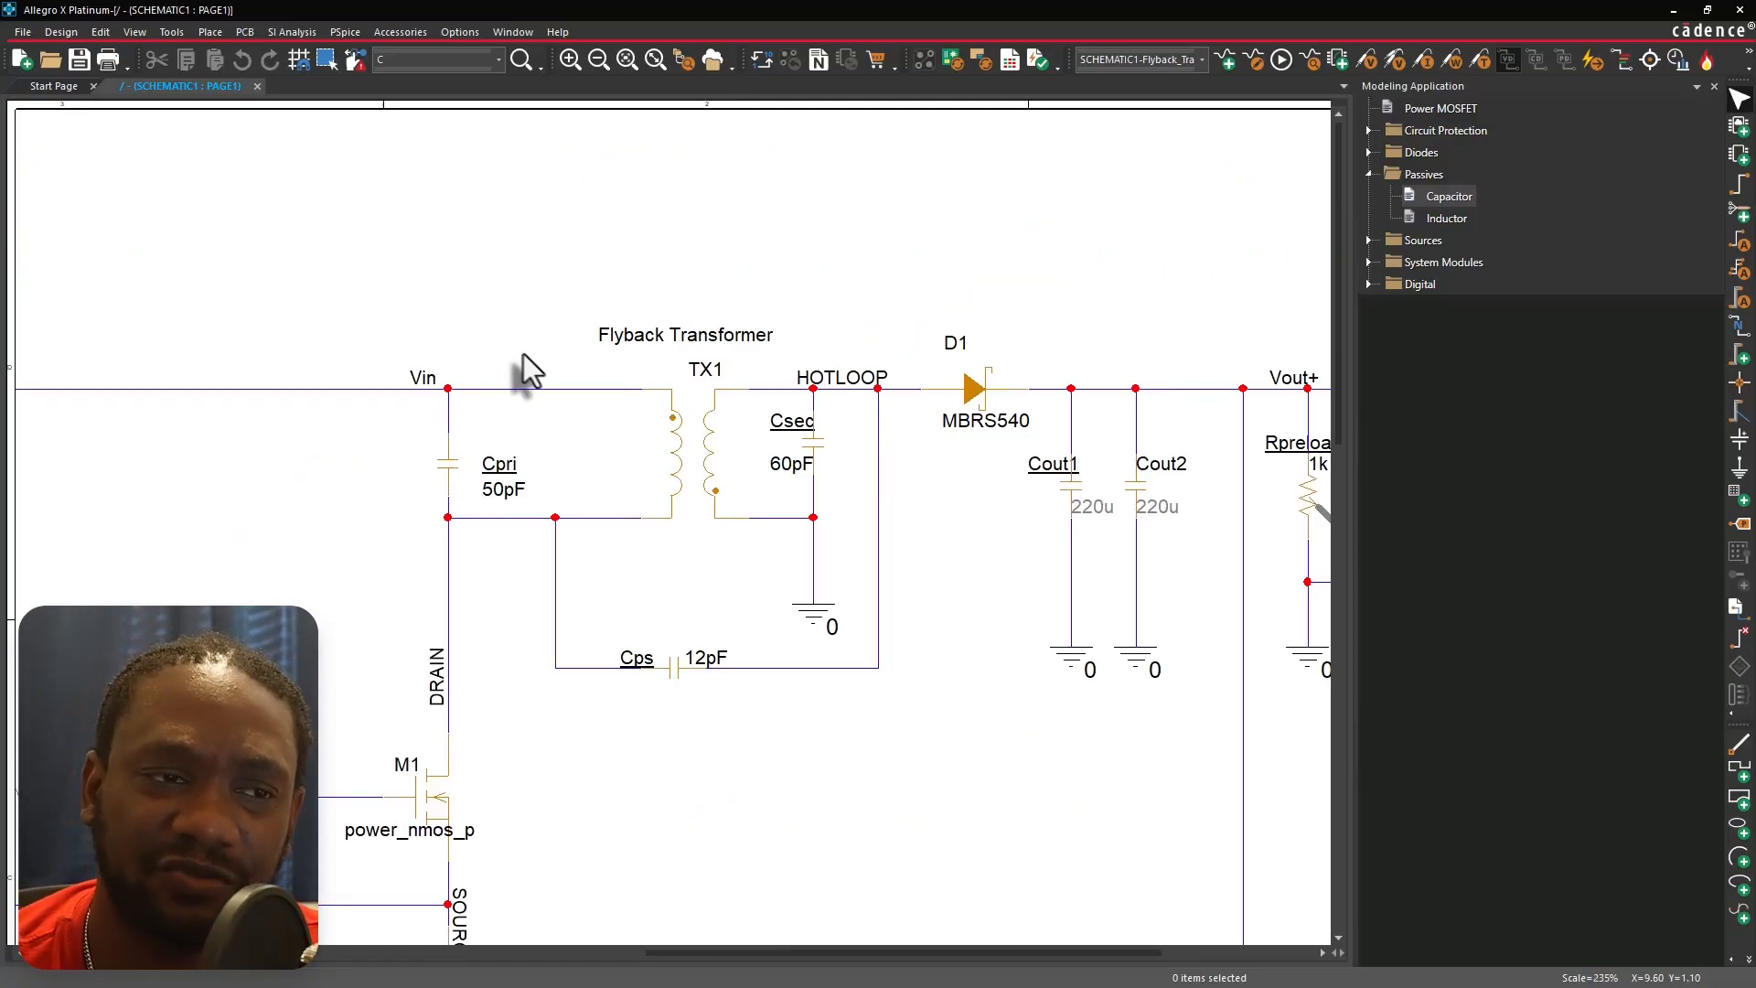
pyautogui.click(700, 436)
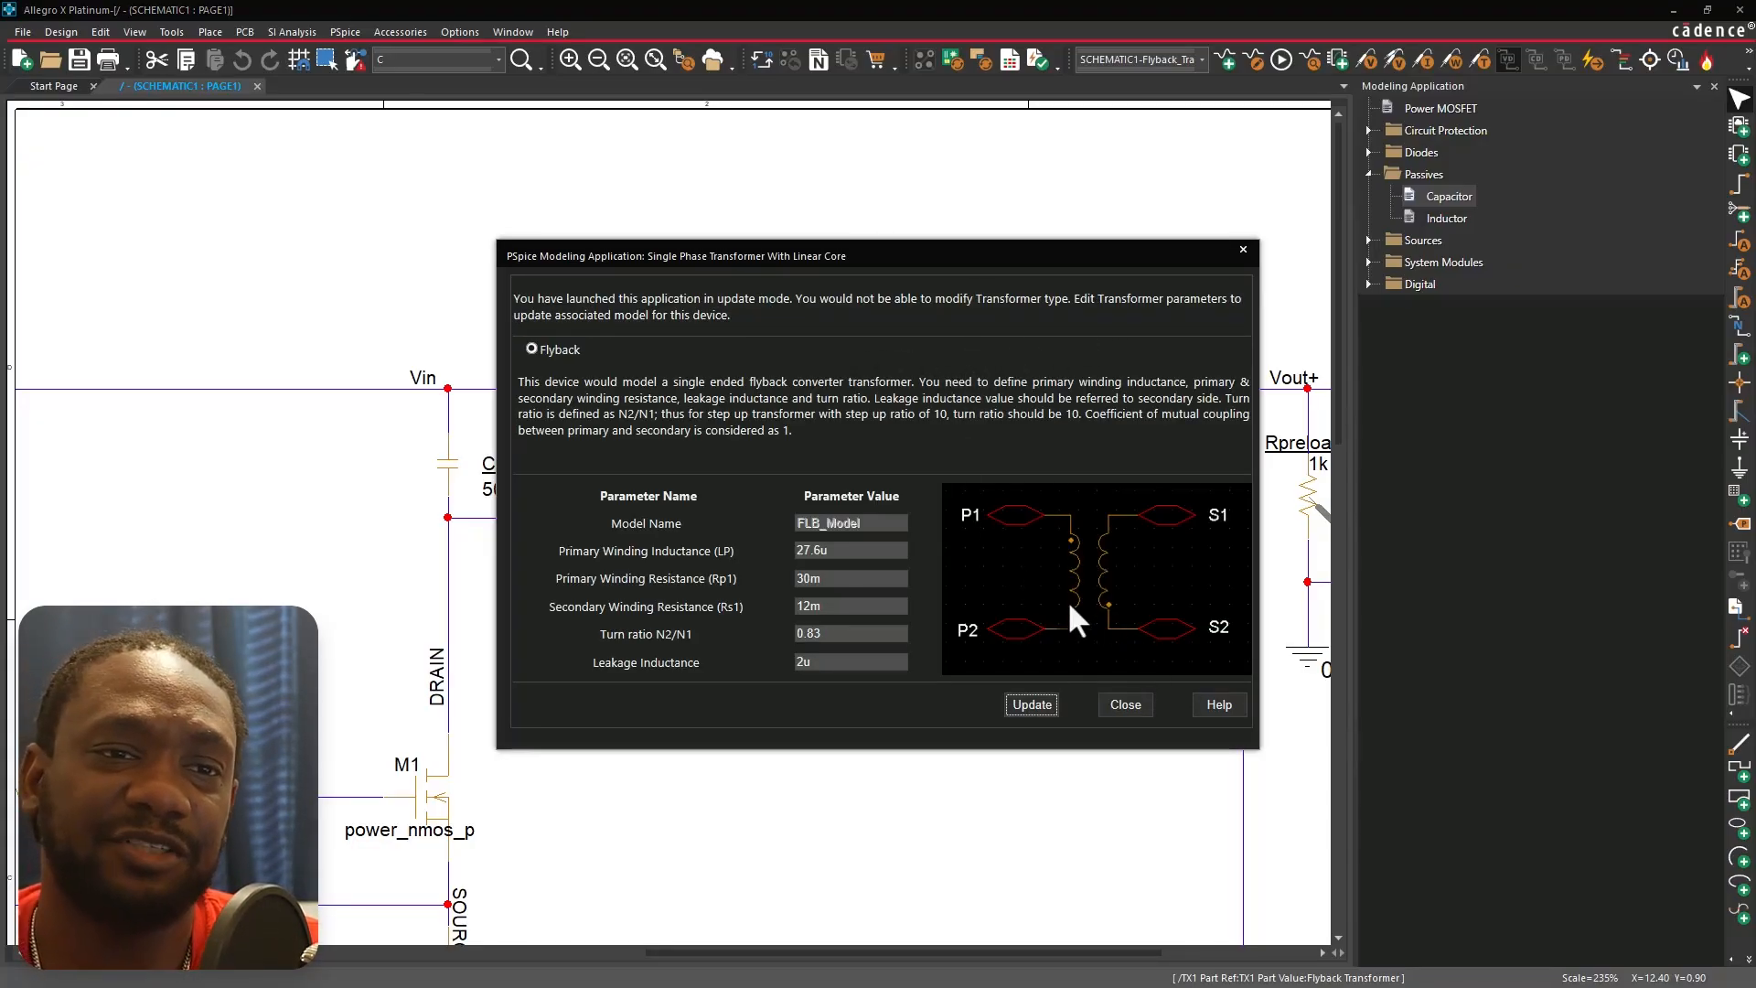
pyautogui.click(1126, 704)
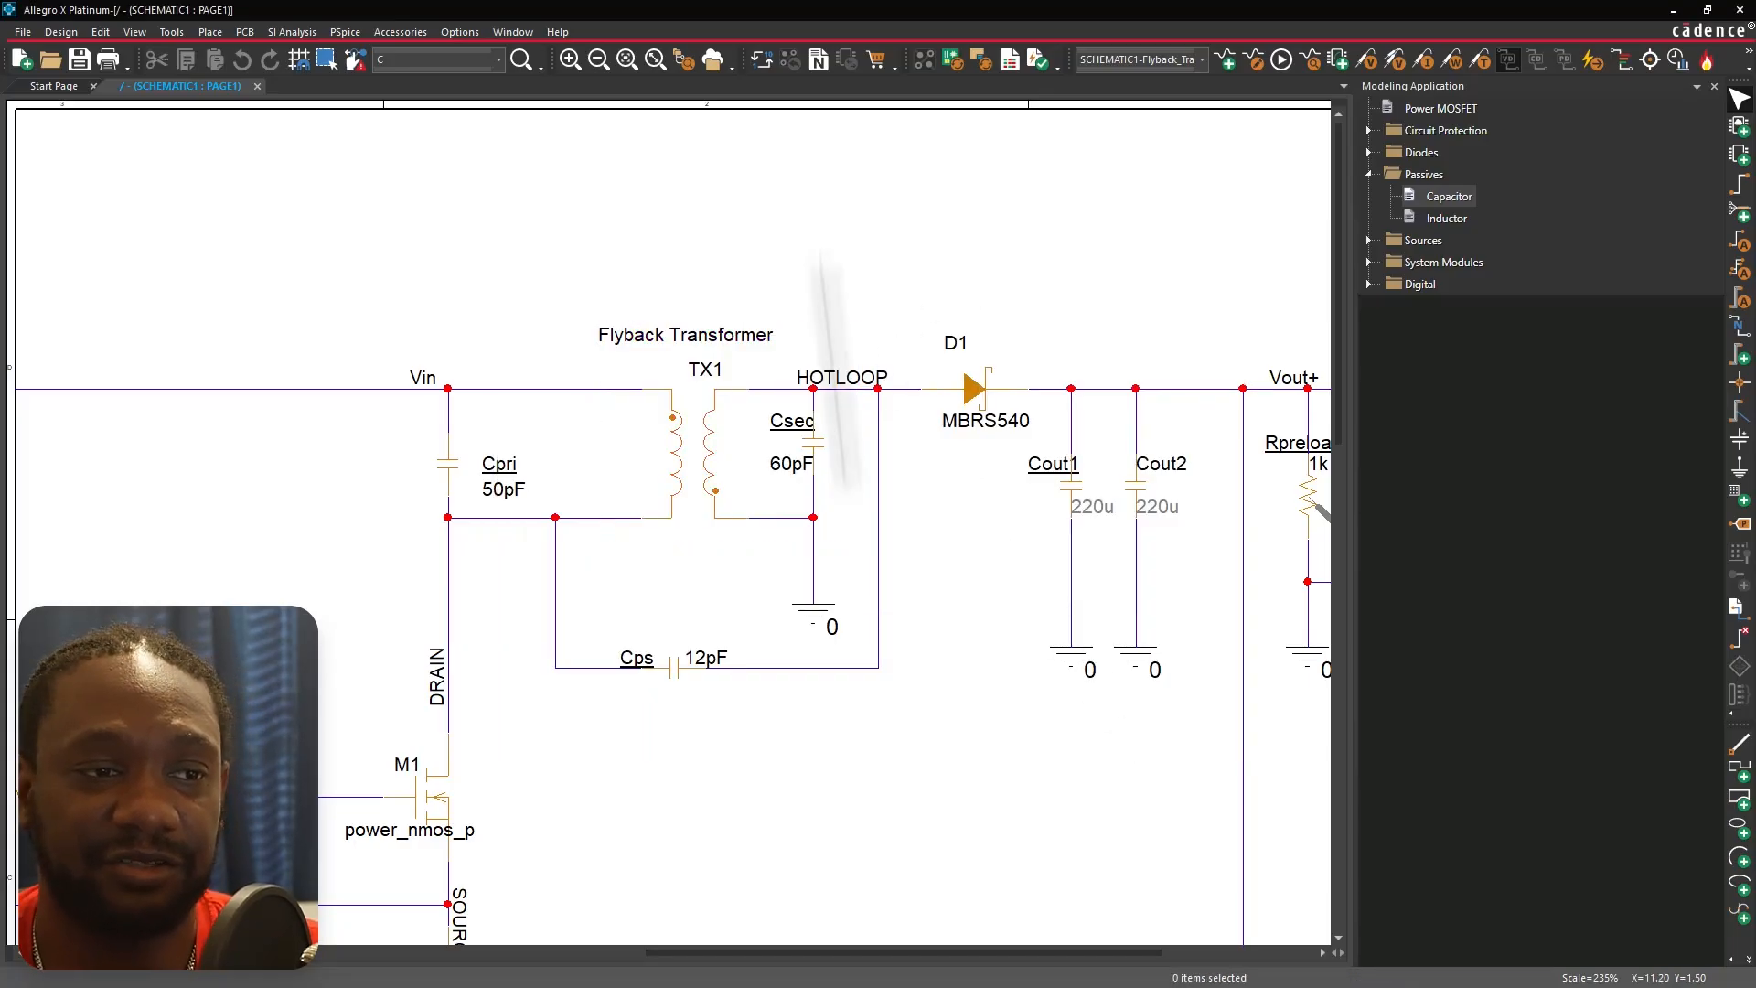
# Open the LM5156-Q1DSS_TRANS controller's PSpice model, scroll through its notes, and close the model editor.
pyautogui.scroll(-3, 821, 244)
pyautogui.scroll(-2, 823, 275)
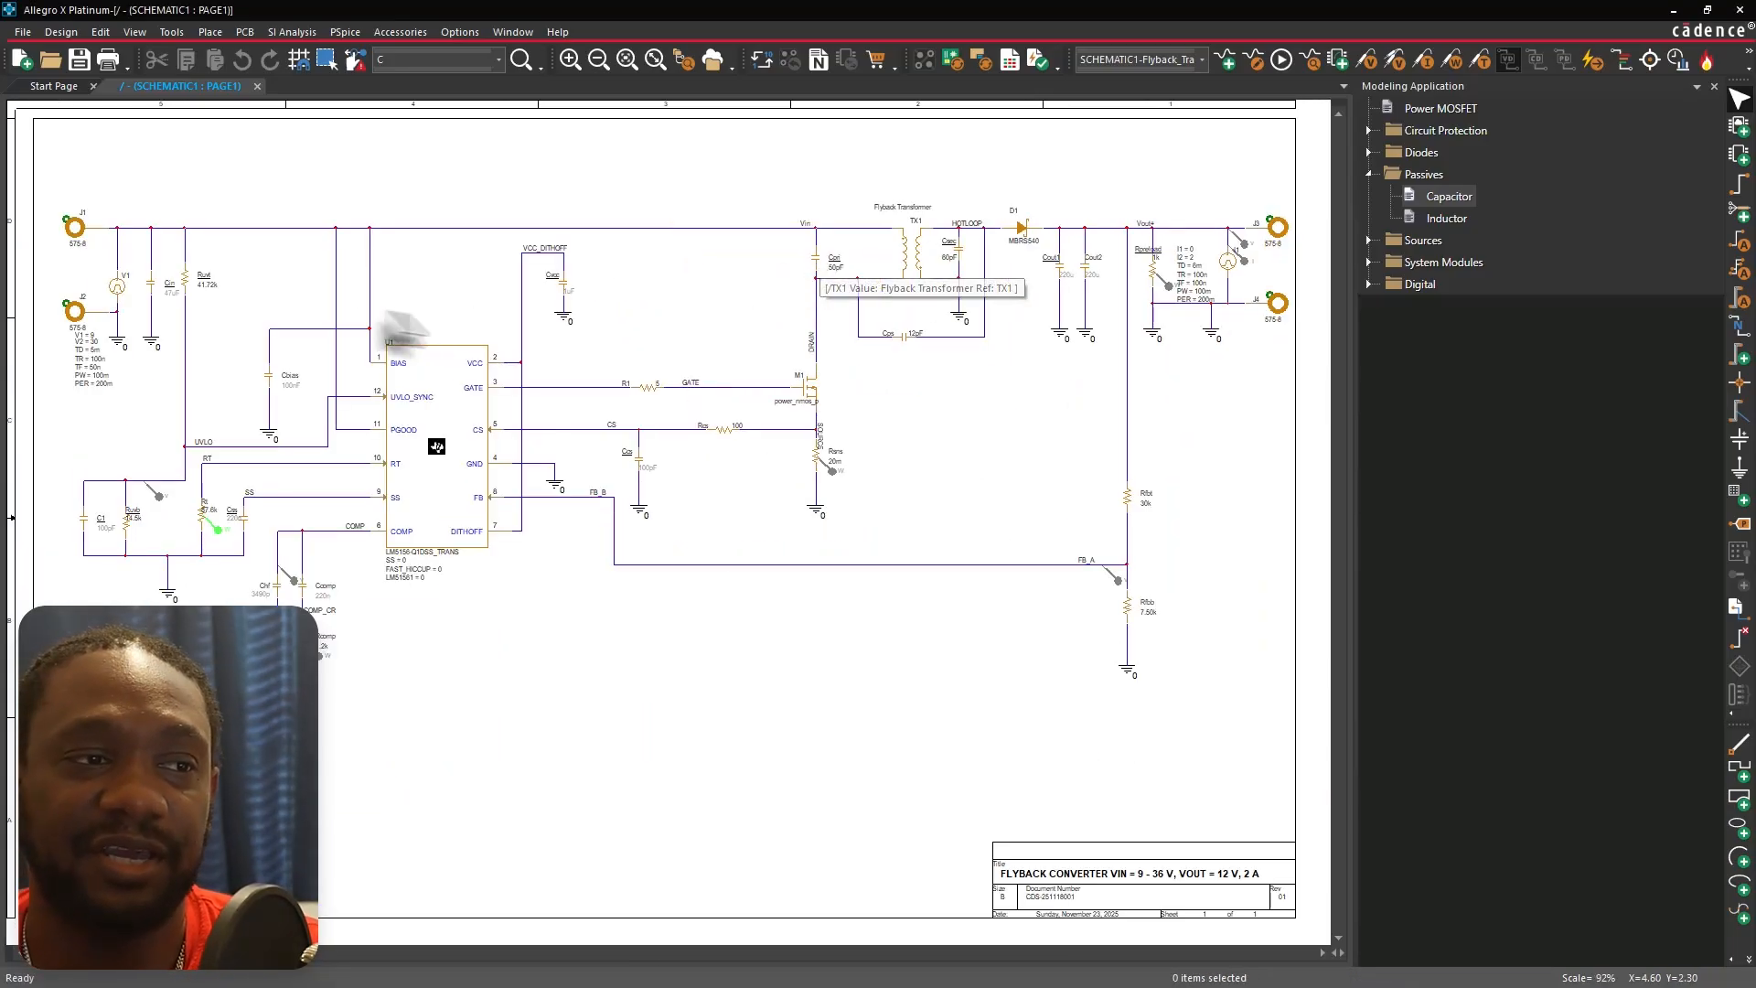
pyautogui.scroll(3, 509, 537)
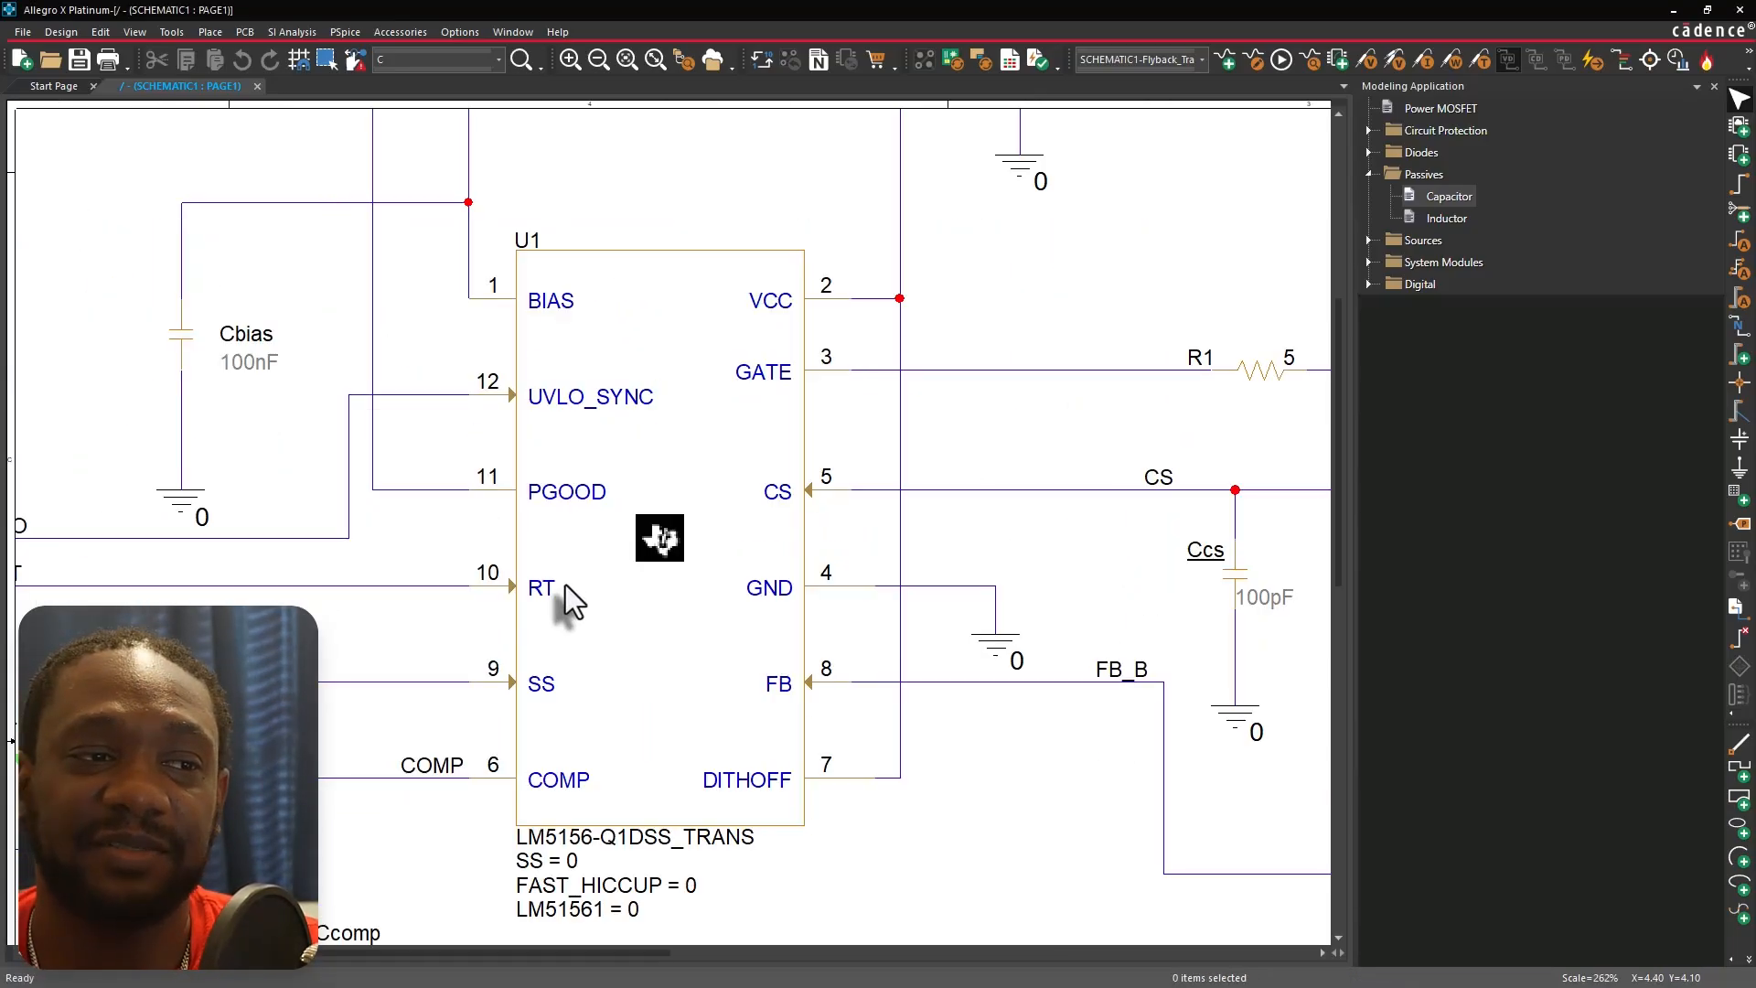
pyautogui.rightClick(706, 432)
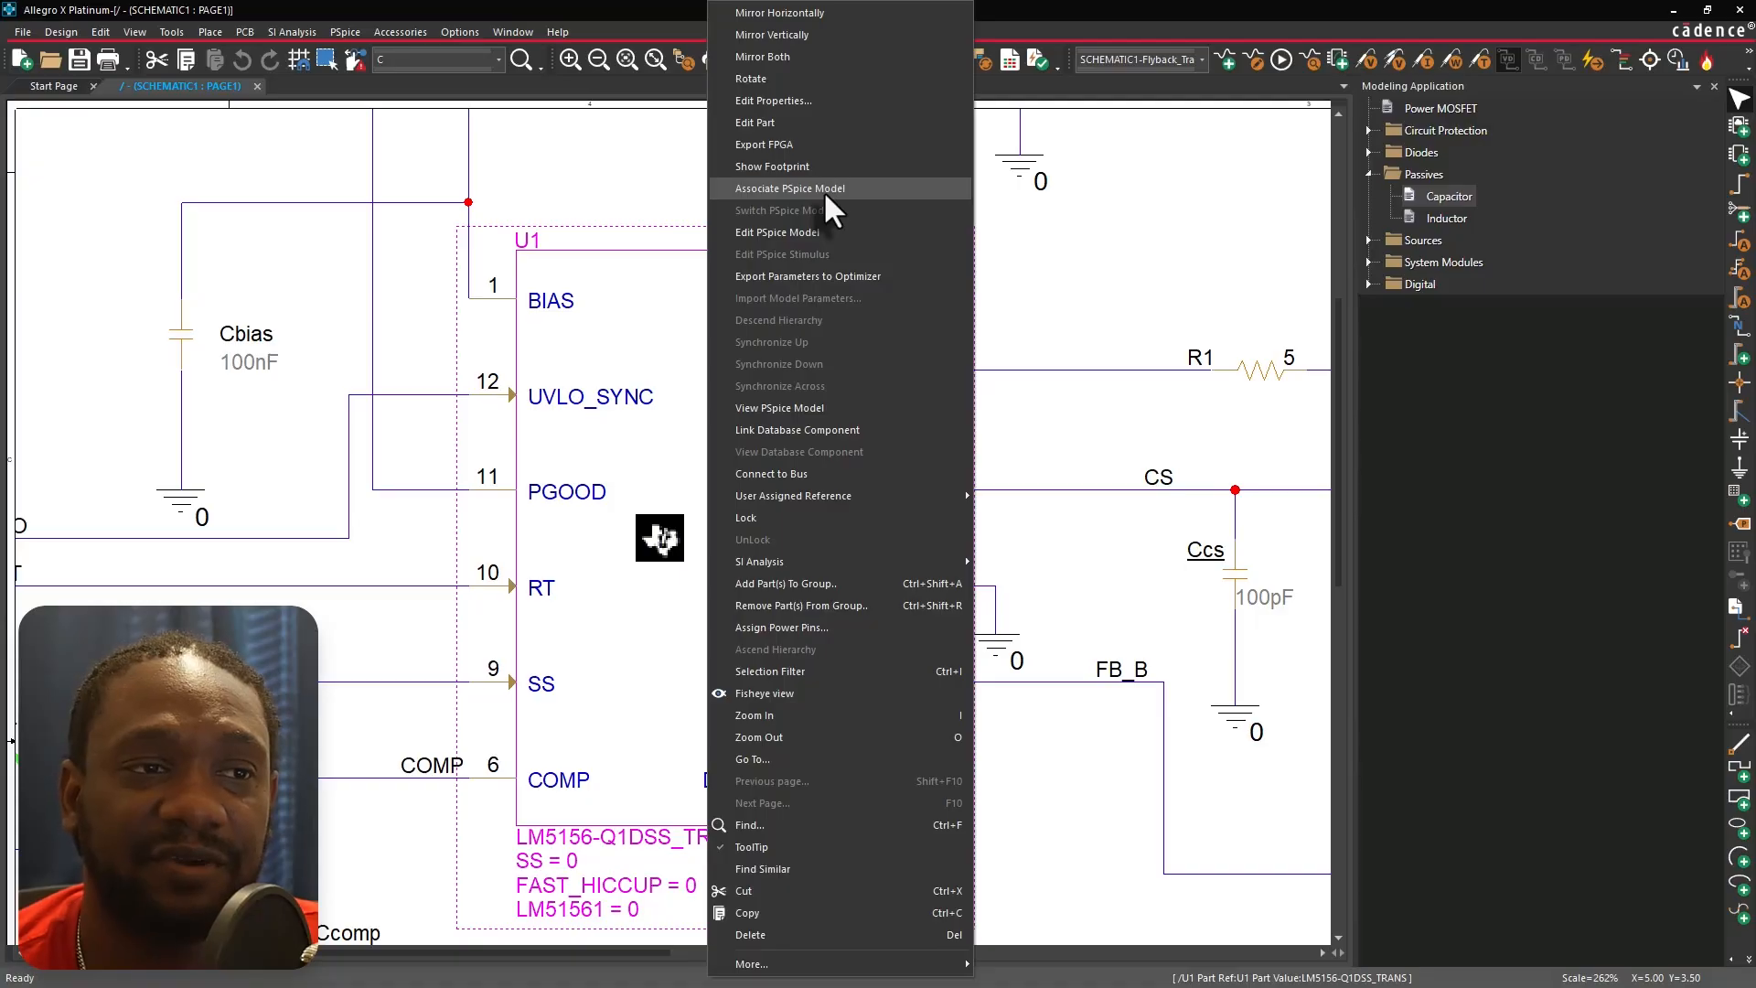
pyautogui.click(827, 231)
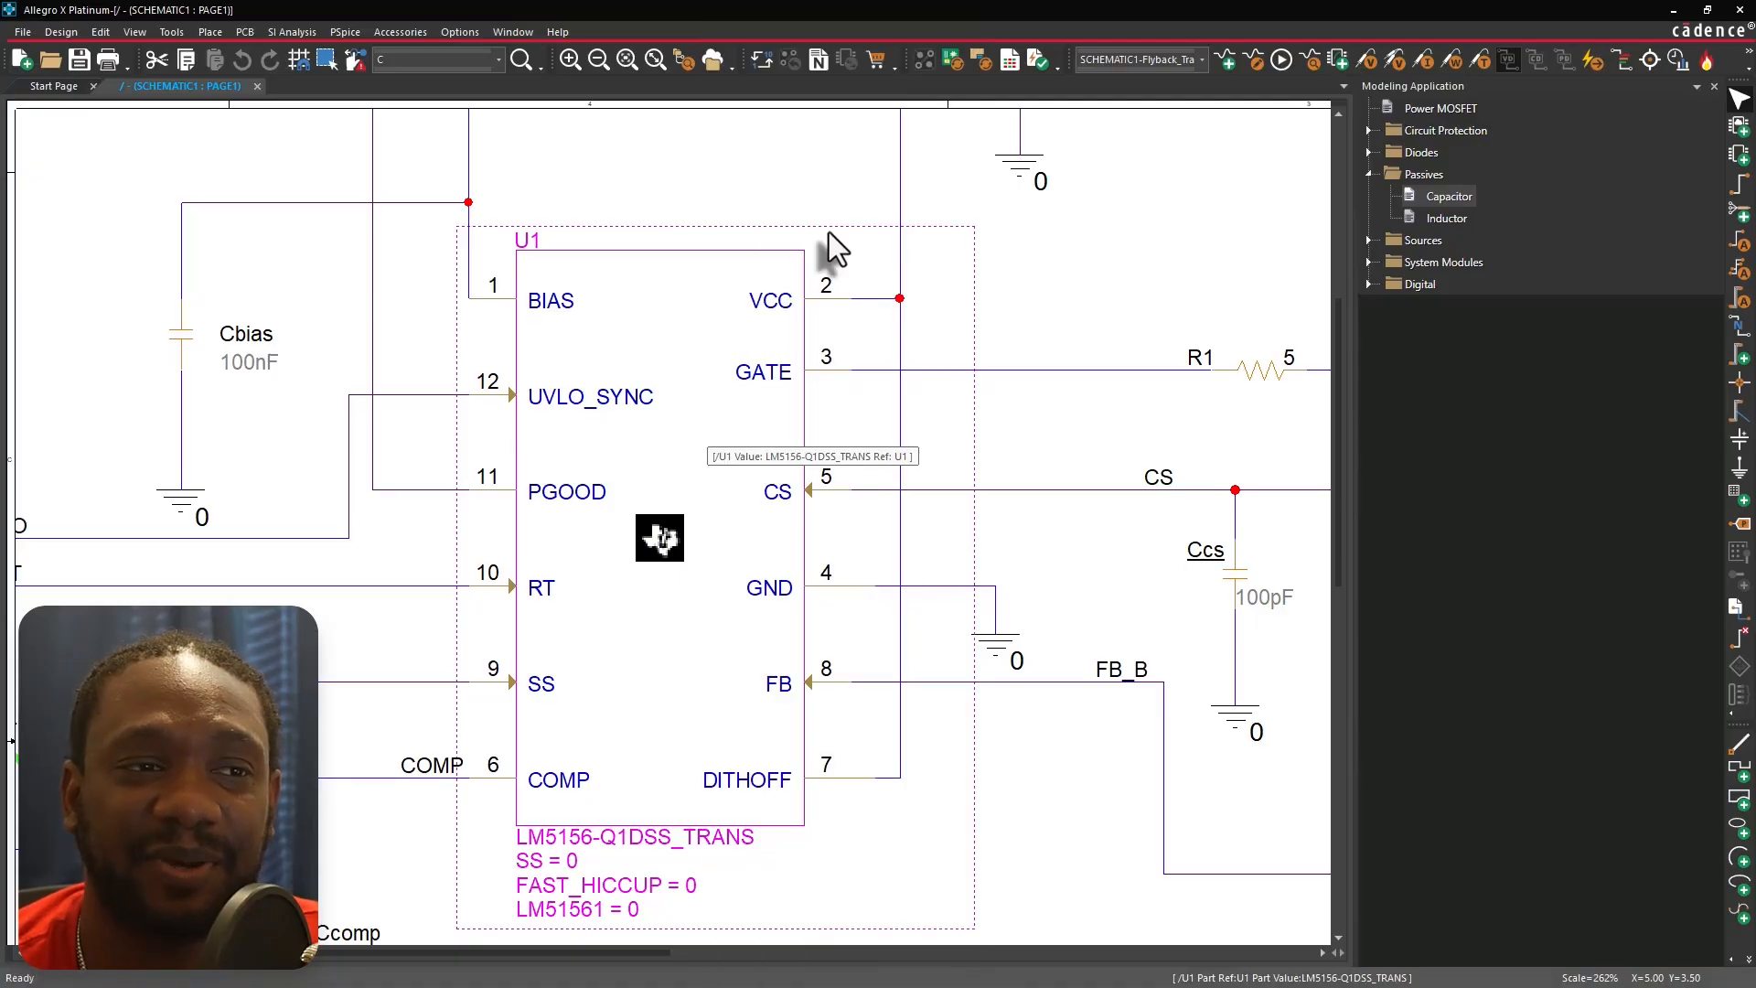
pyautogui.scroll(-3, 705, 437)
pyautogui.scroll(-3, 705, 436)
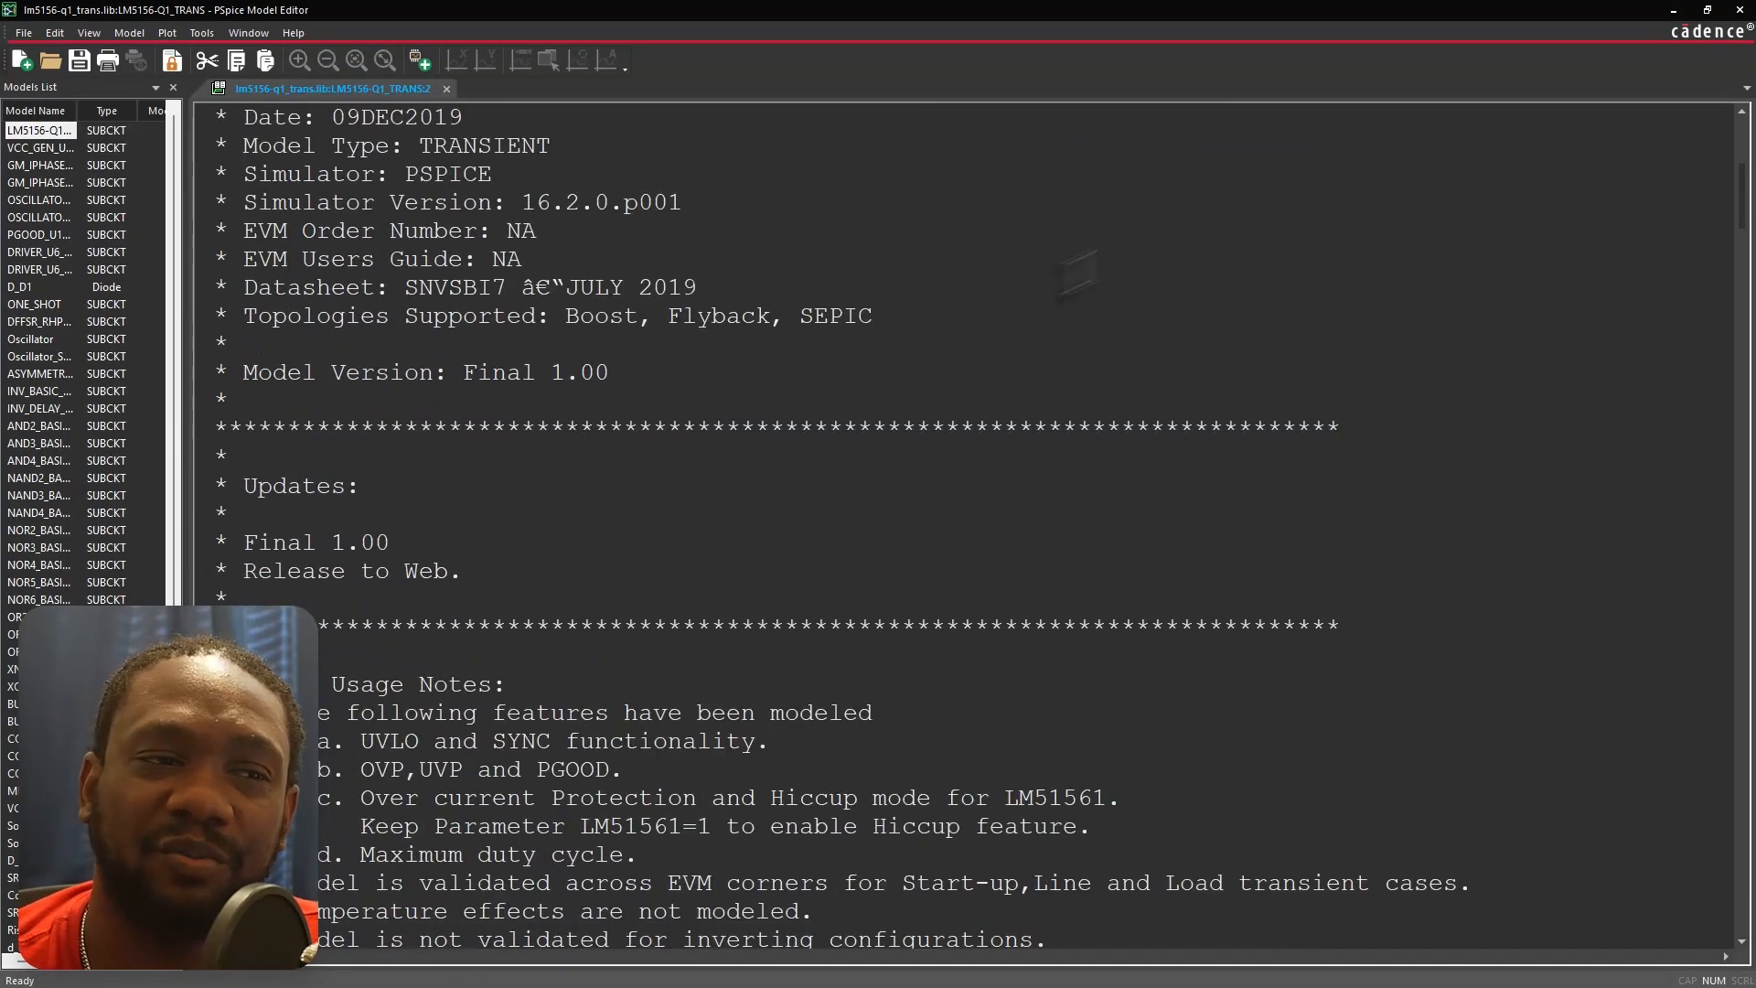
pyautogui.click(1740, 9)
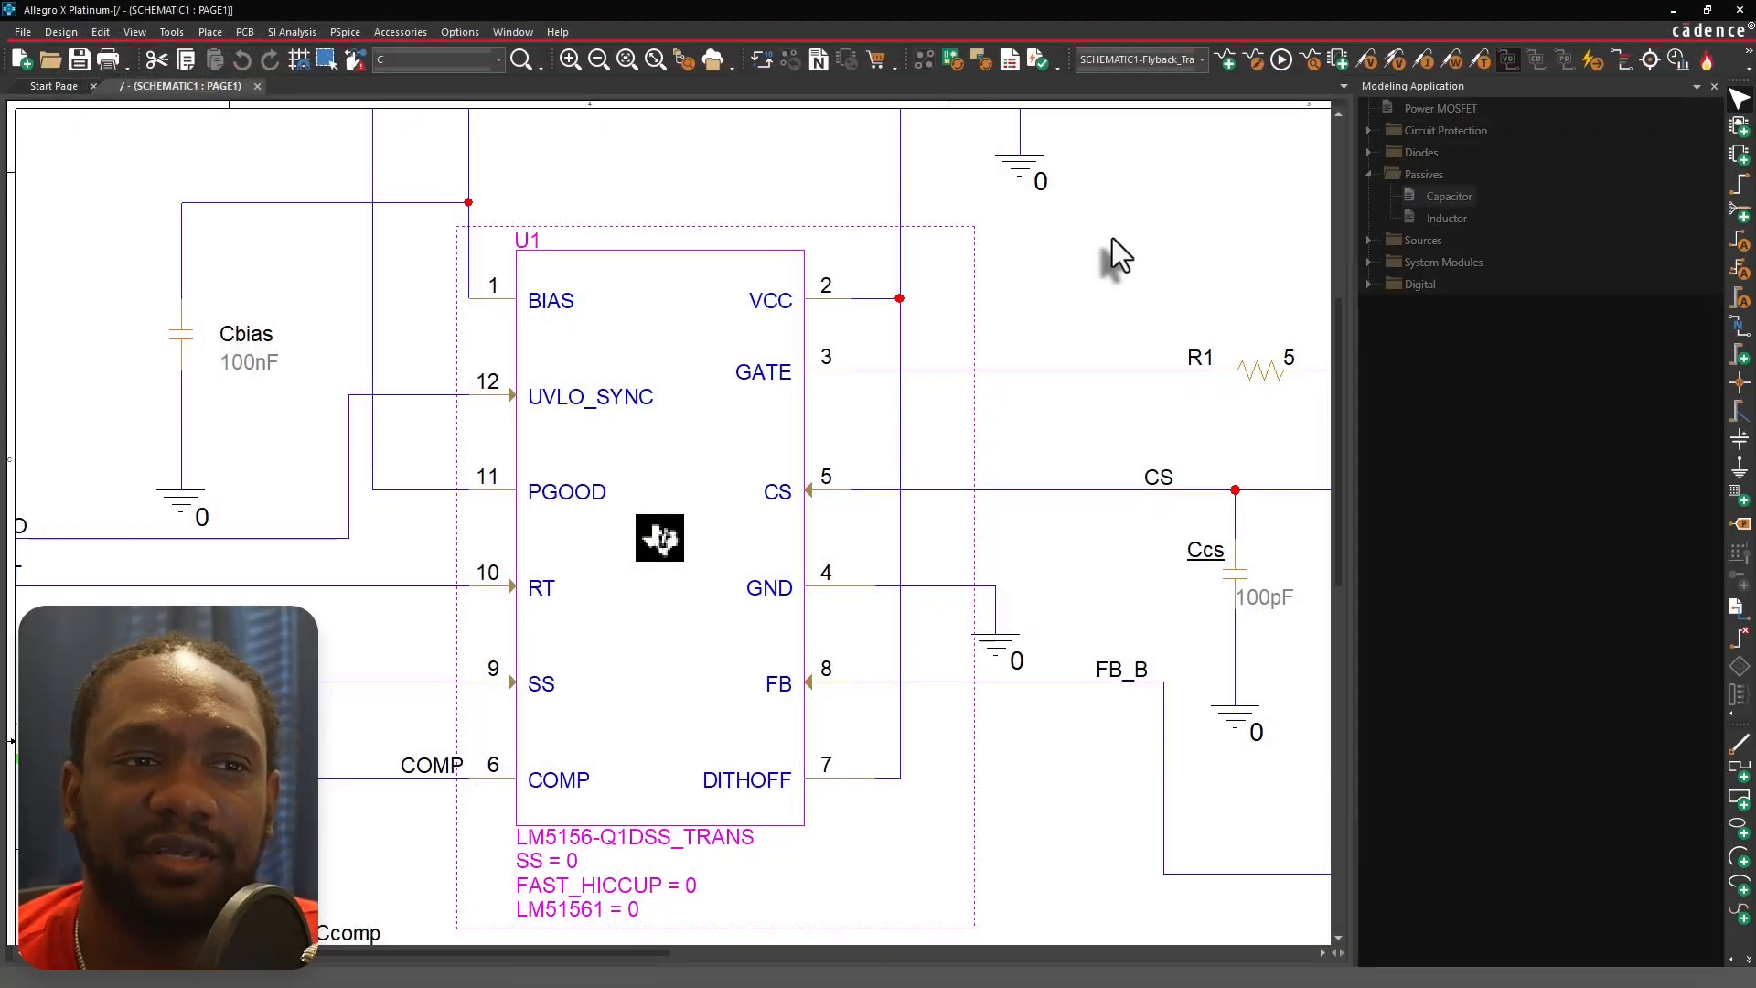
# Open the simulation settings and review the transient run time and maximum step size.
pyautogui.click(1113, 238)
pyautogui.scroll(-3, 1112, 238)
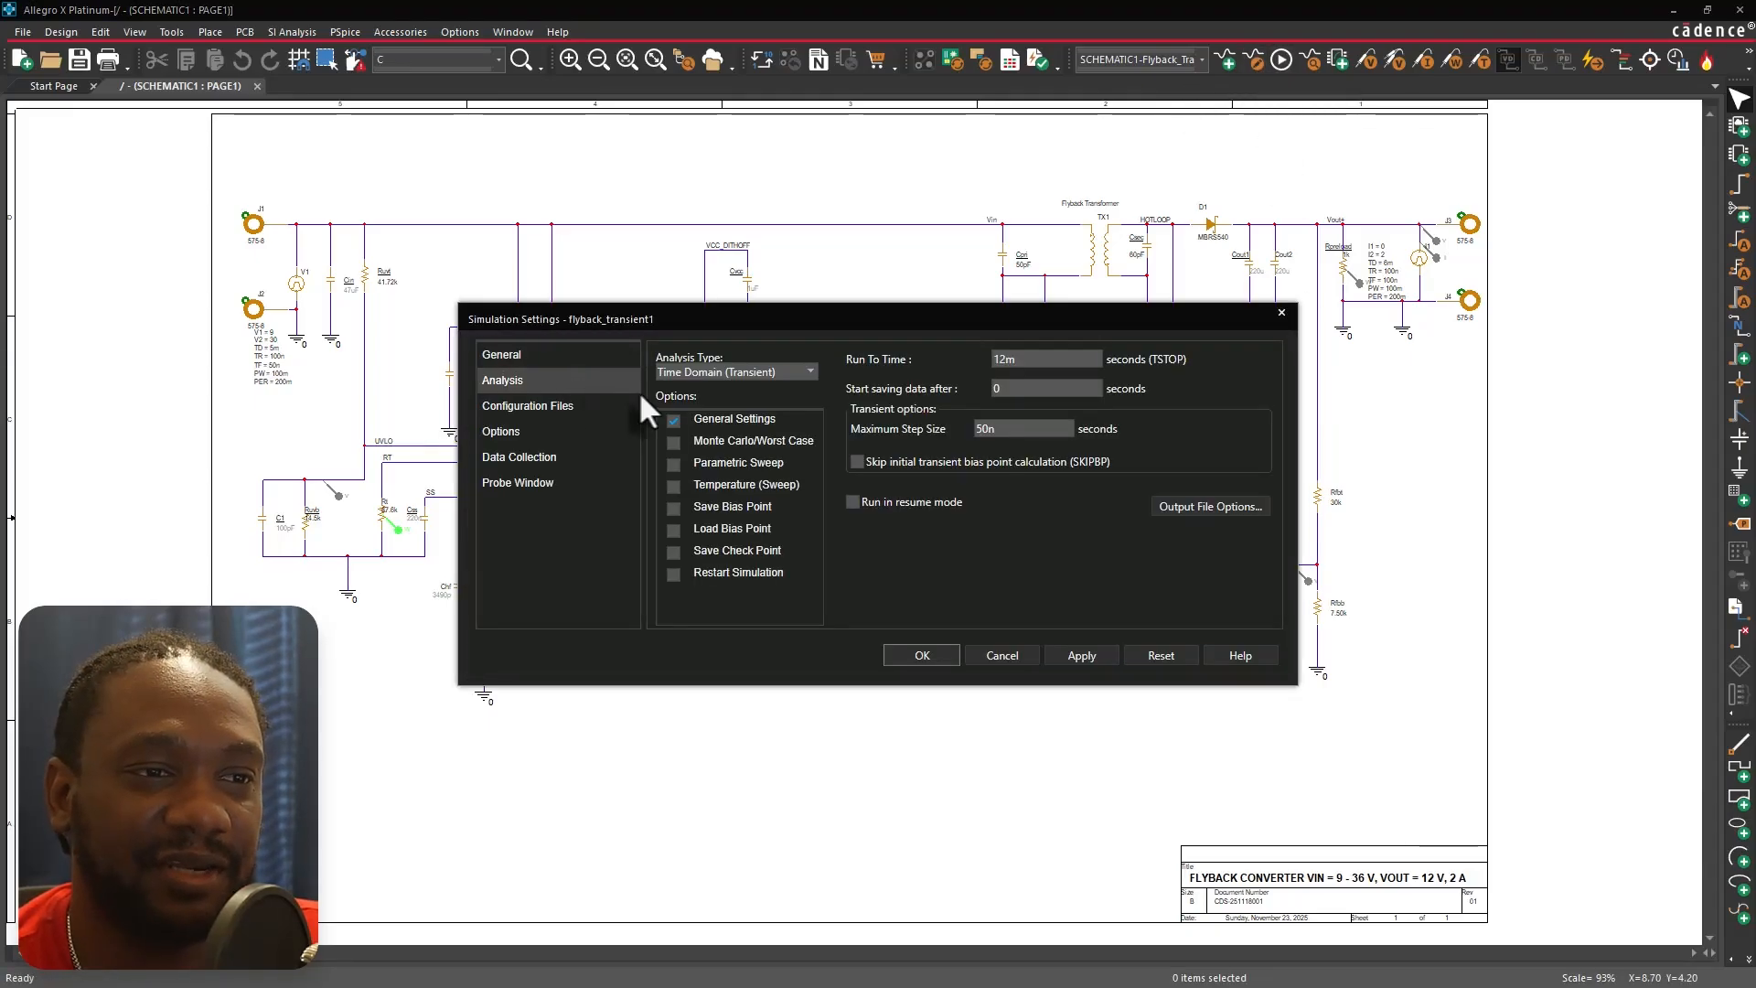
pyautogui.click(1043, 360)
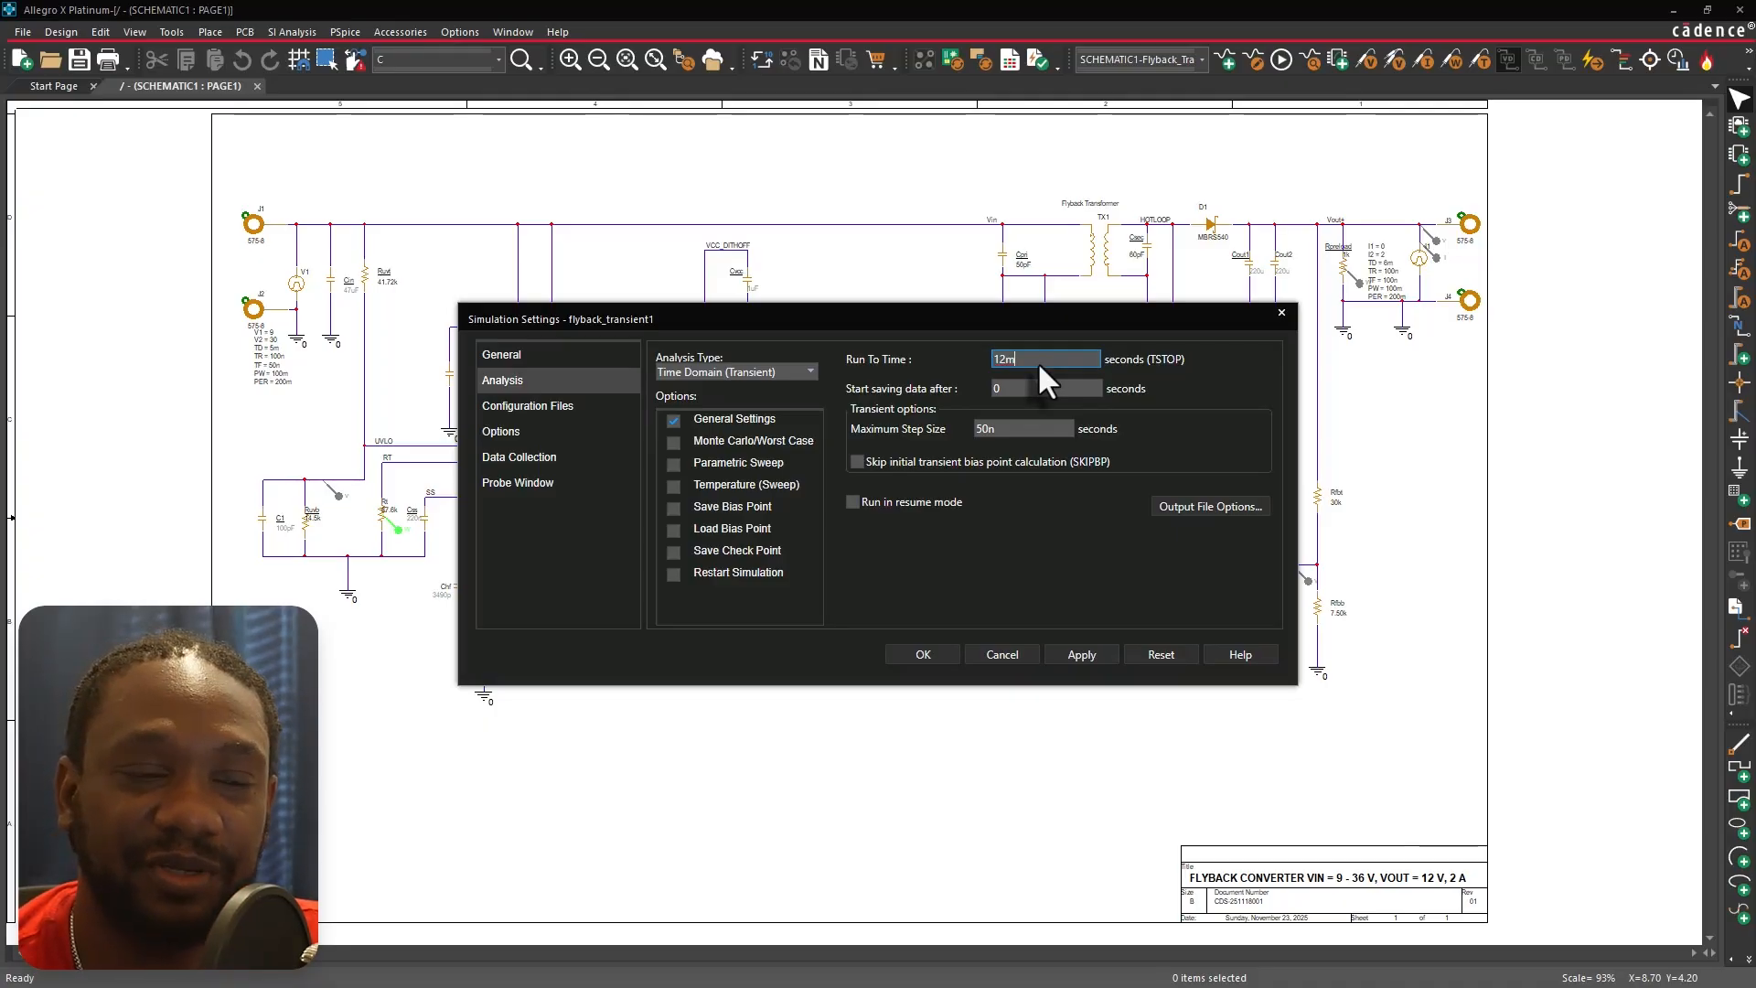
pyautogui.click(1025, 425)
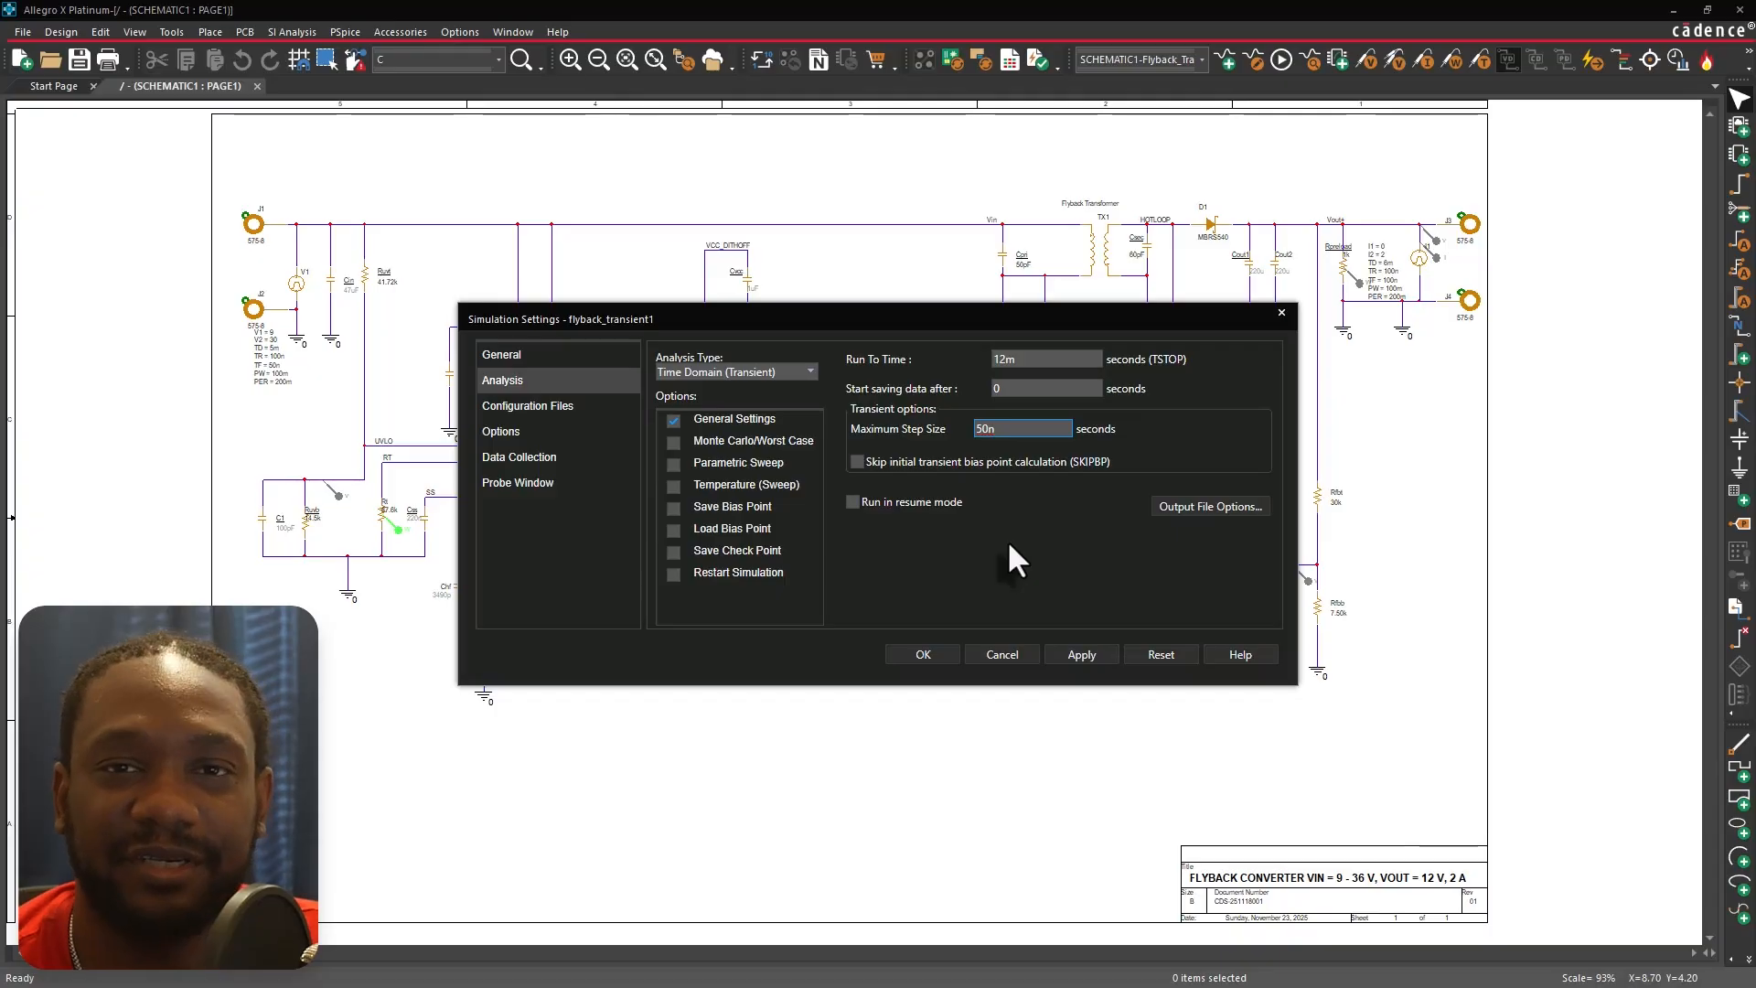
# Review the library files configured for the flyback_transient1 simulation profile.
pyautogui.click(610, 406)
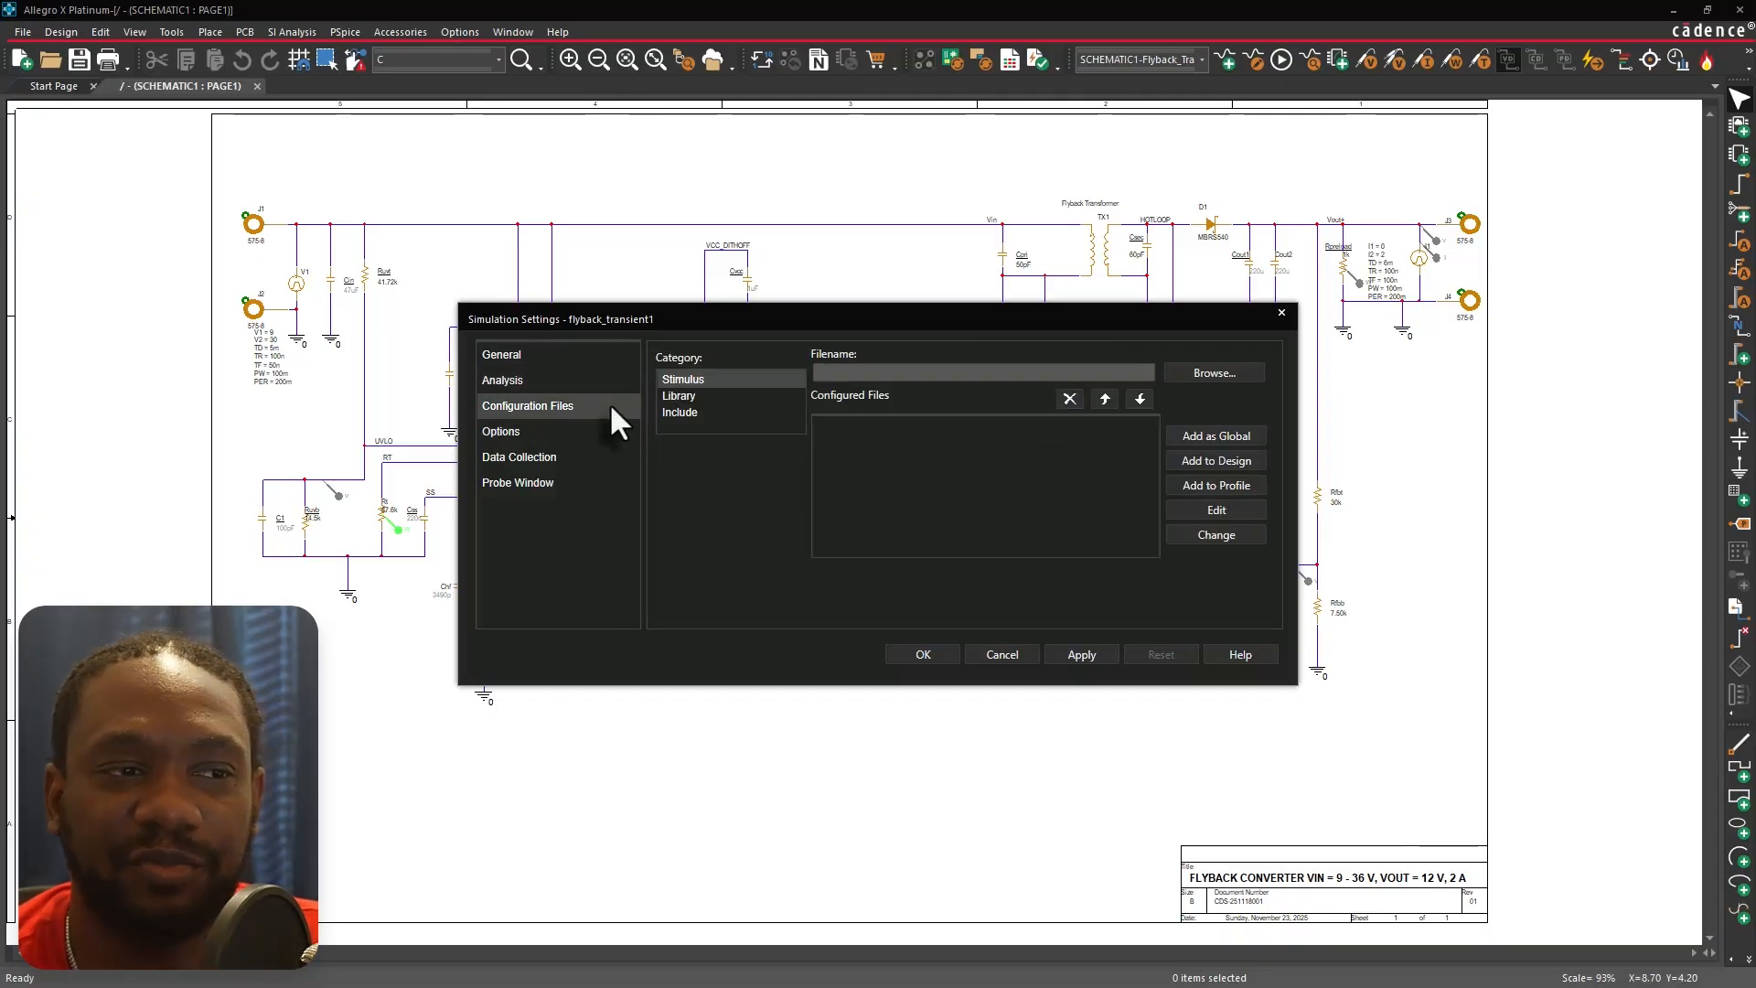
pyautogui.click(768, 396)
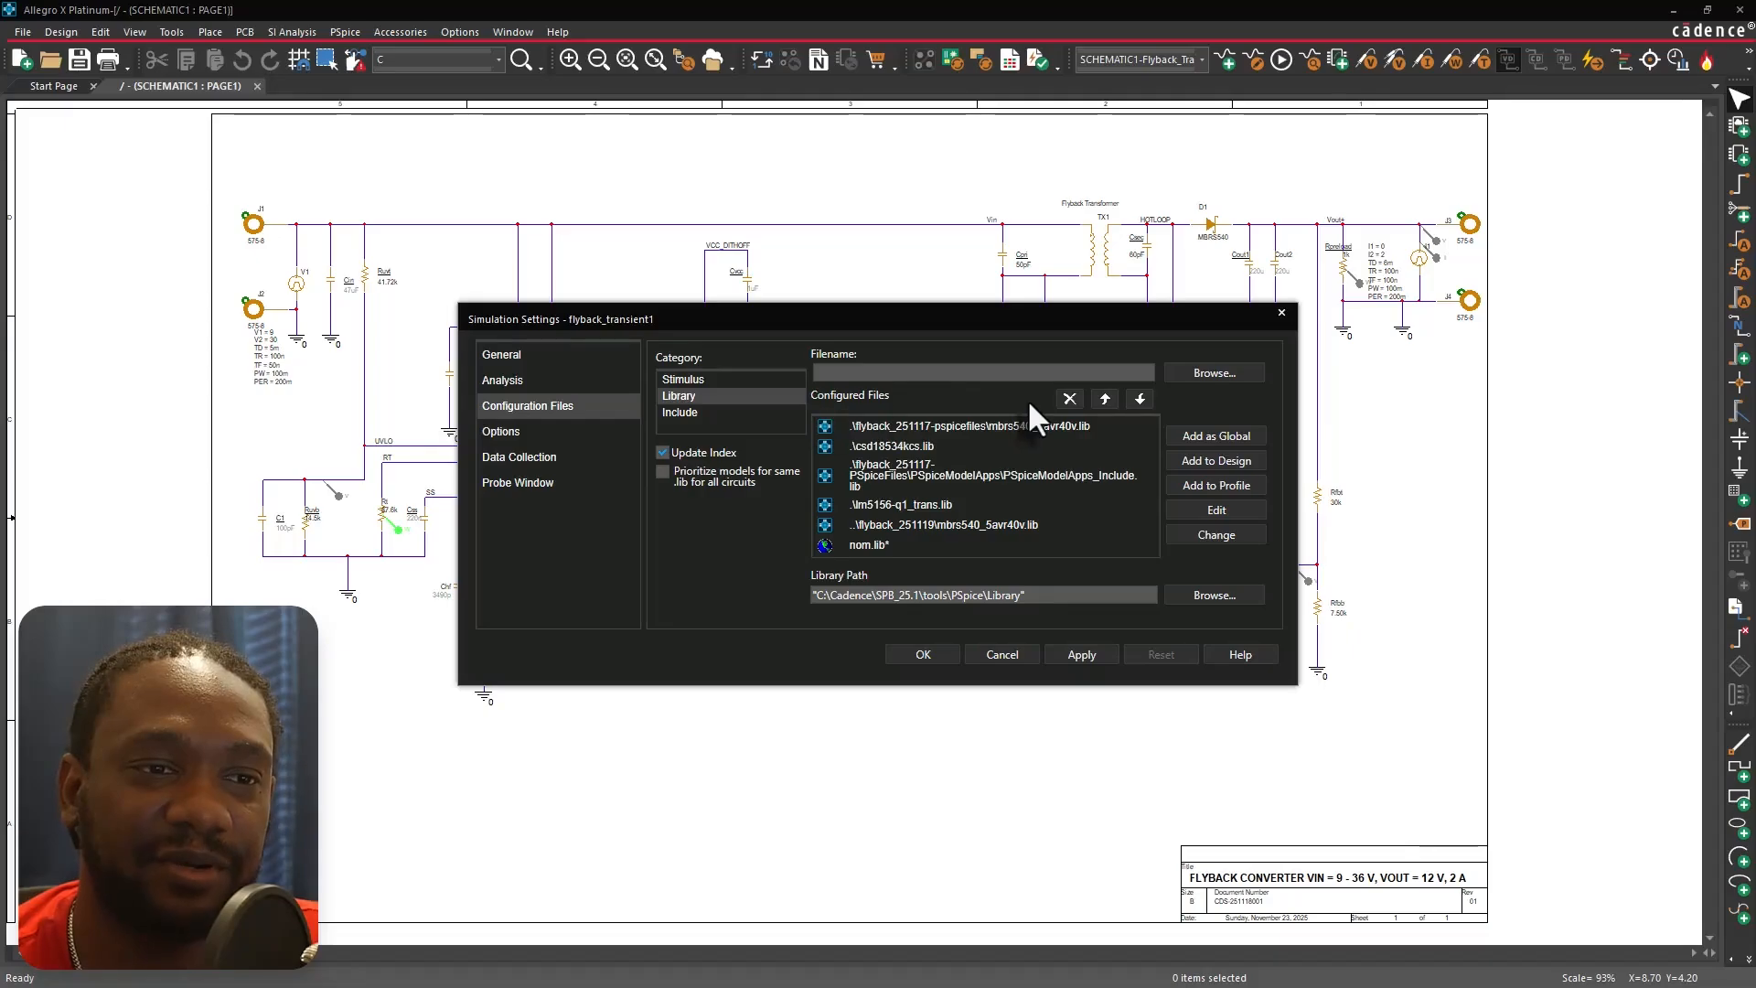
pyautogui.click(1103, 432)
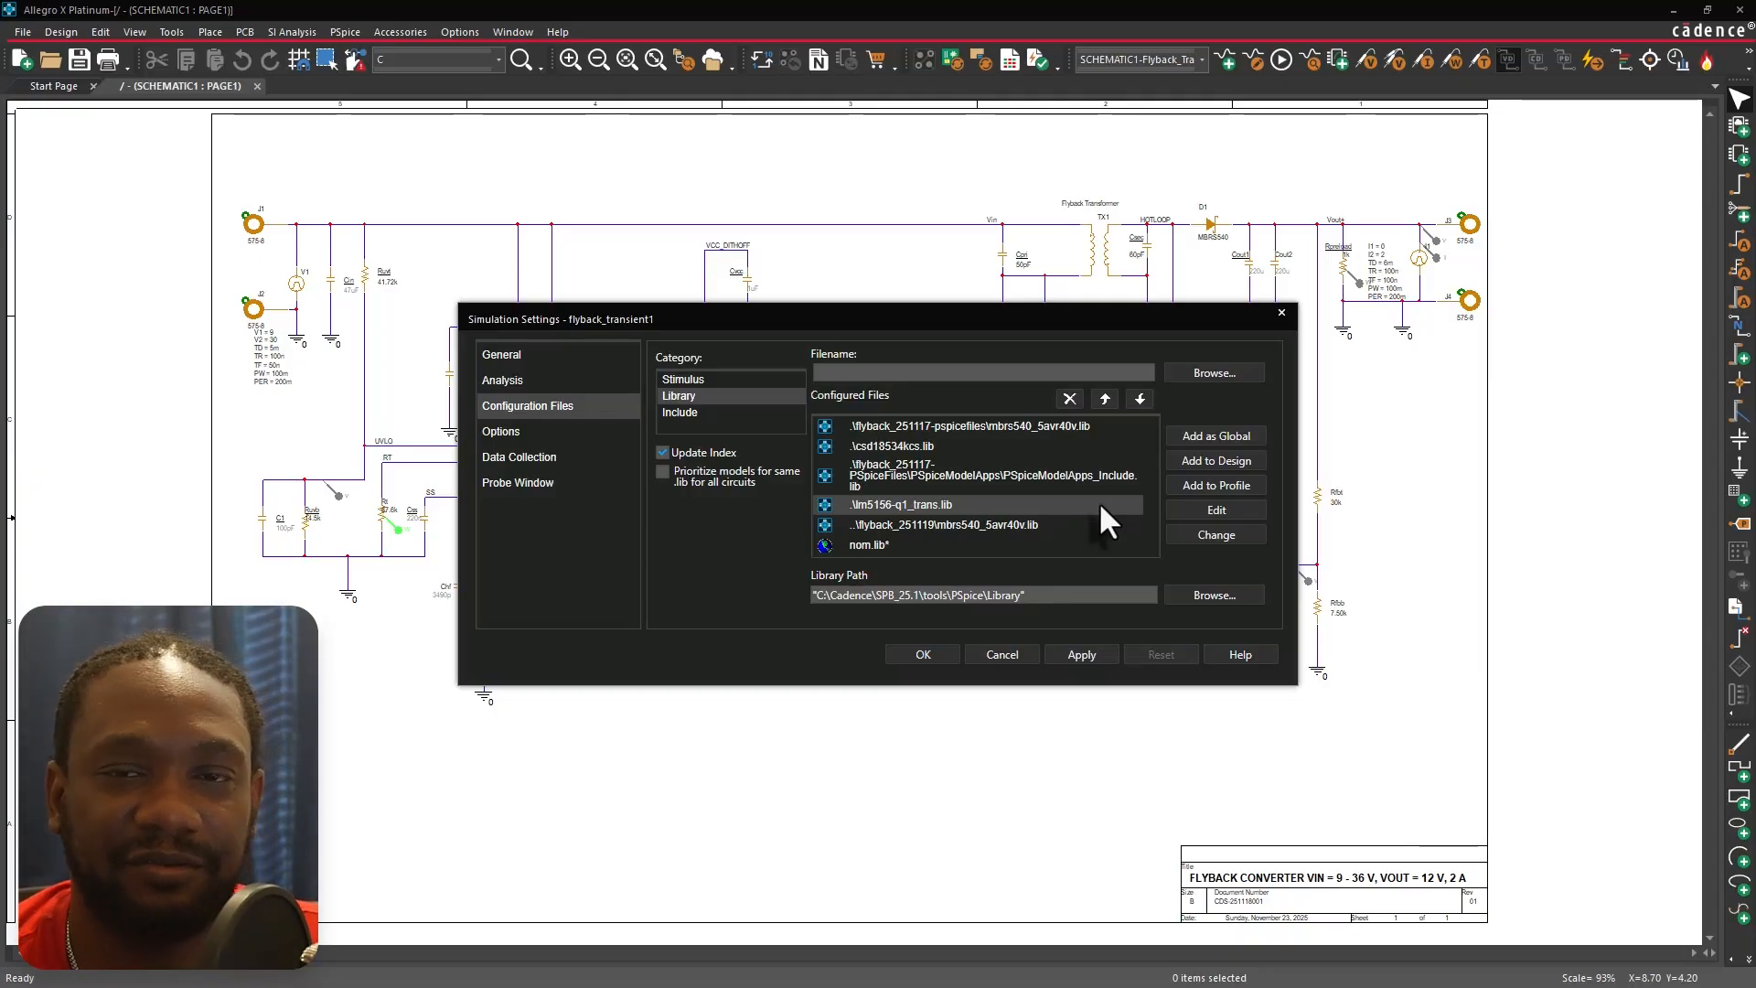
# Open the analog simulation general options and inspect the SPEED_LEVEL choices without changing them.
pyautogui.click(557, 430)
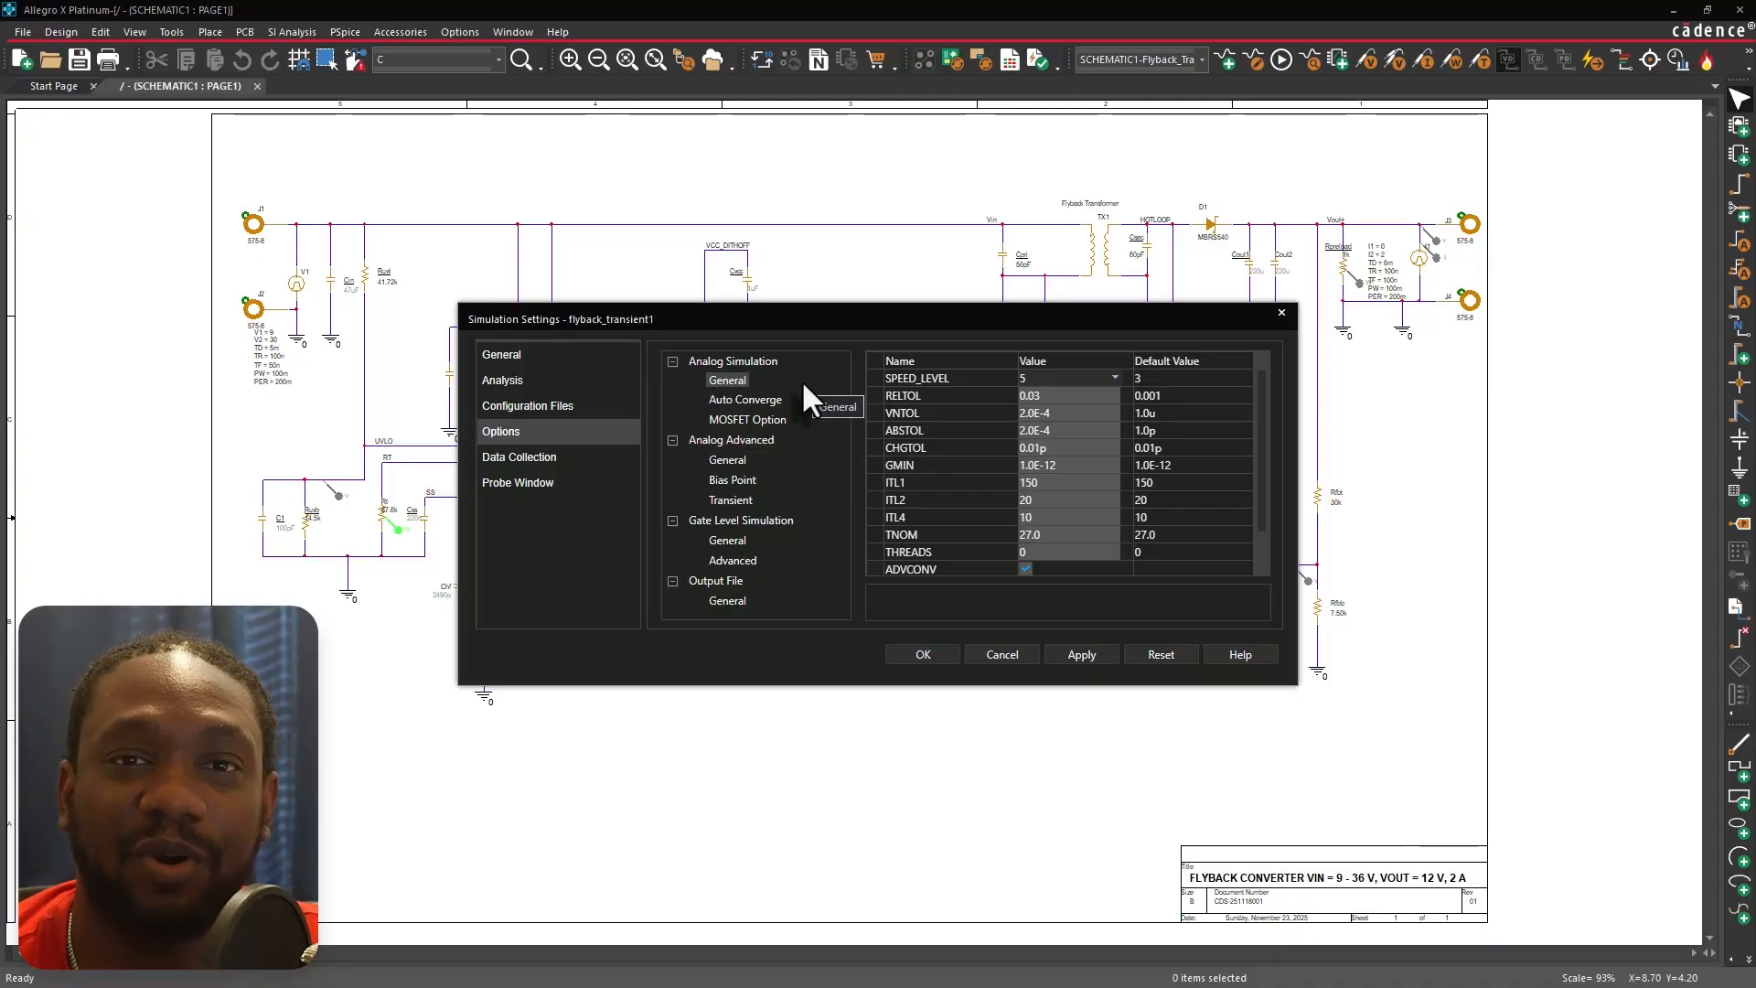
pyautogui.click(1116, 378)
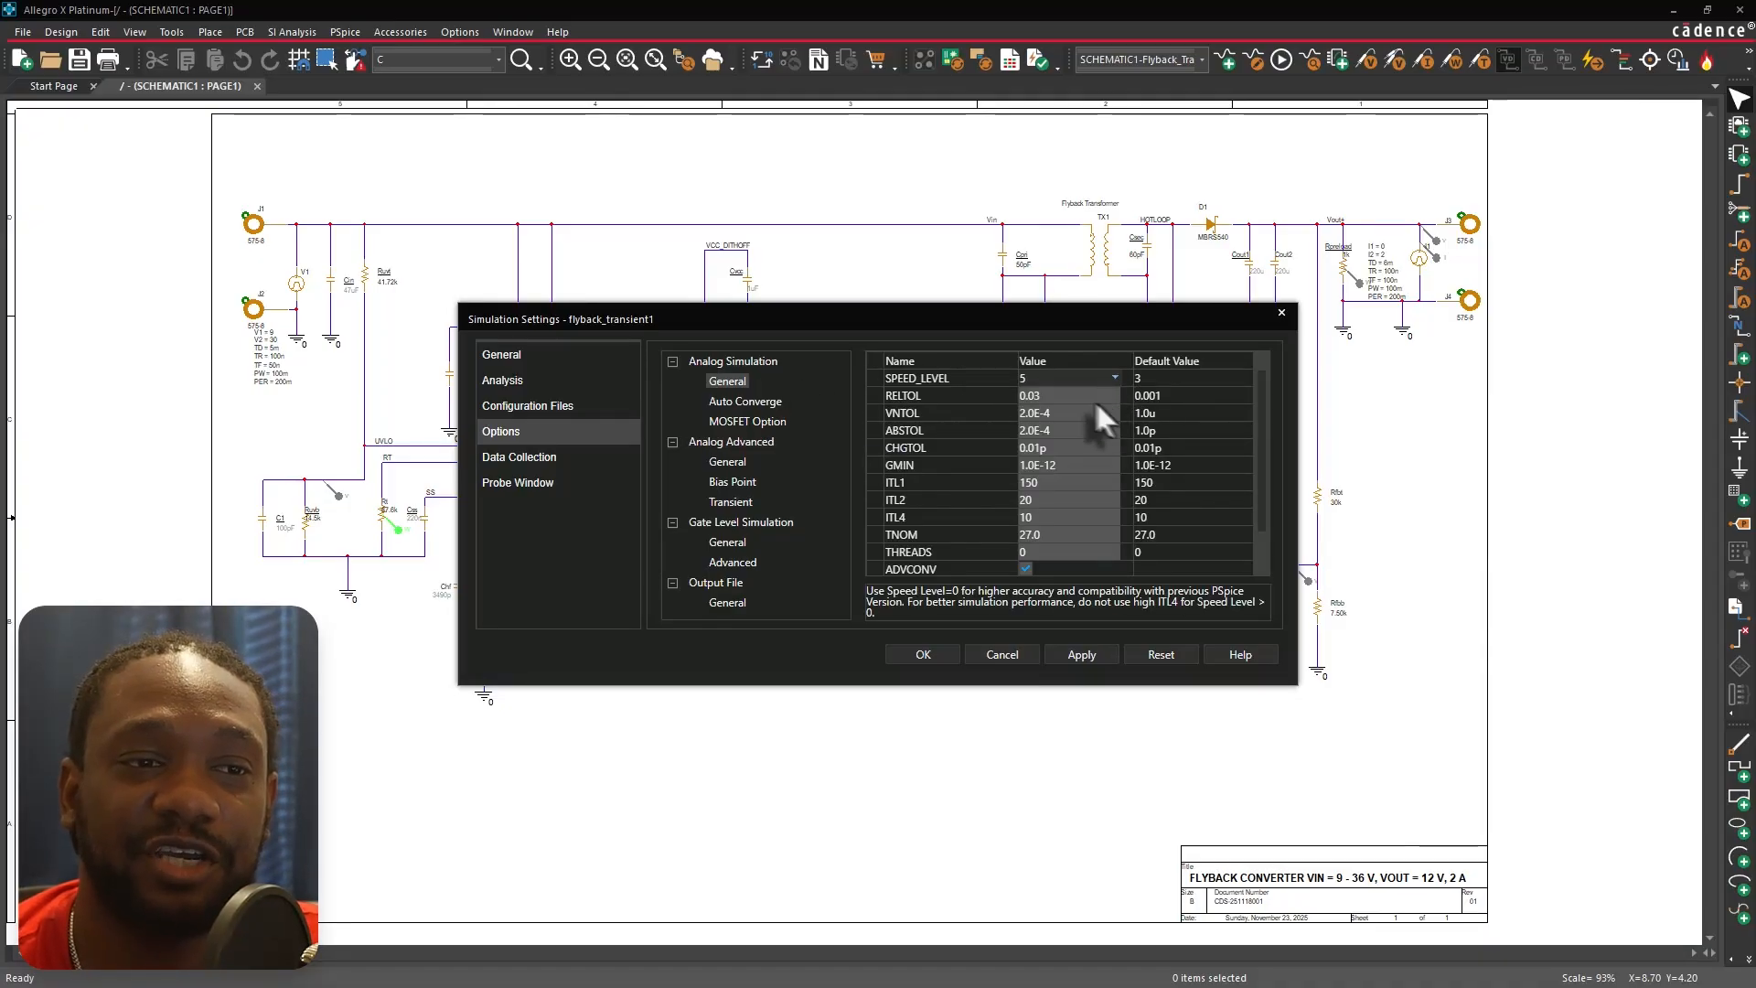
pyautogui.click(1115, 383)
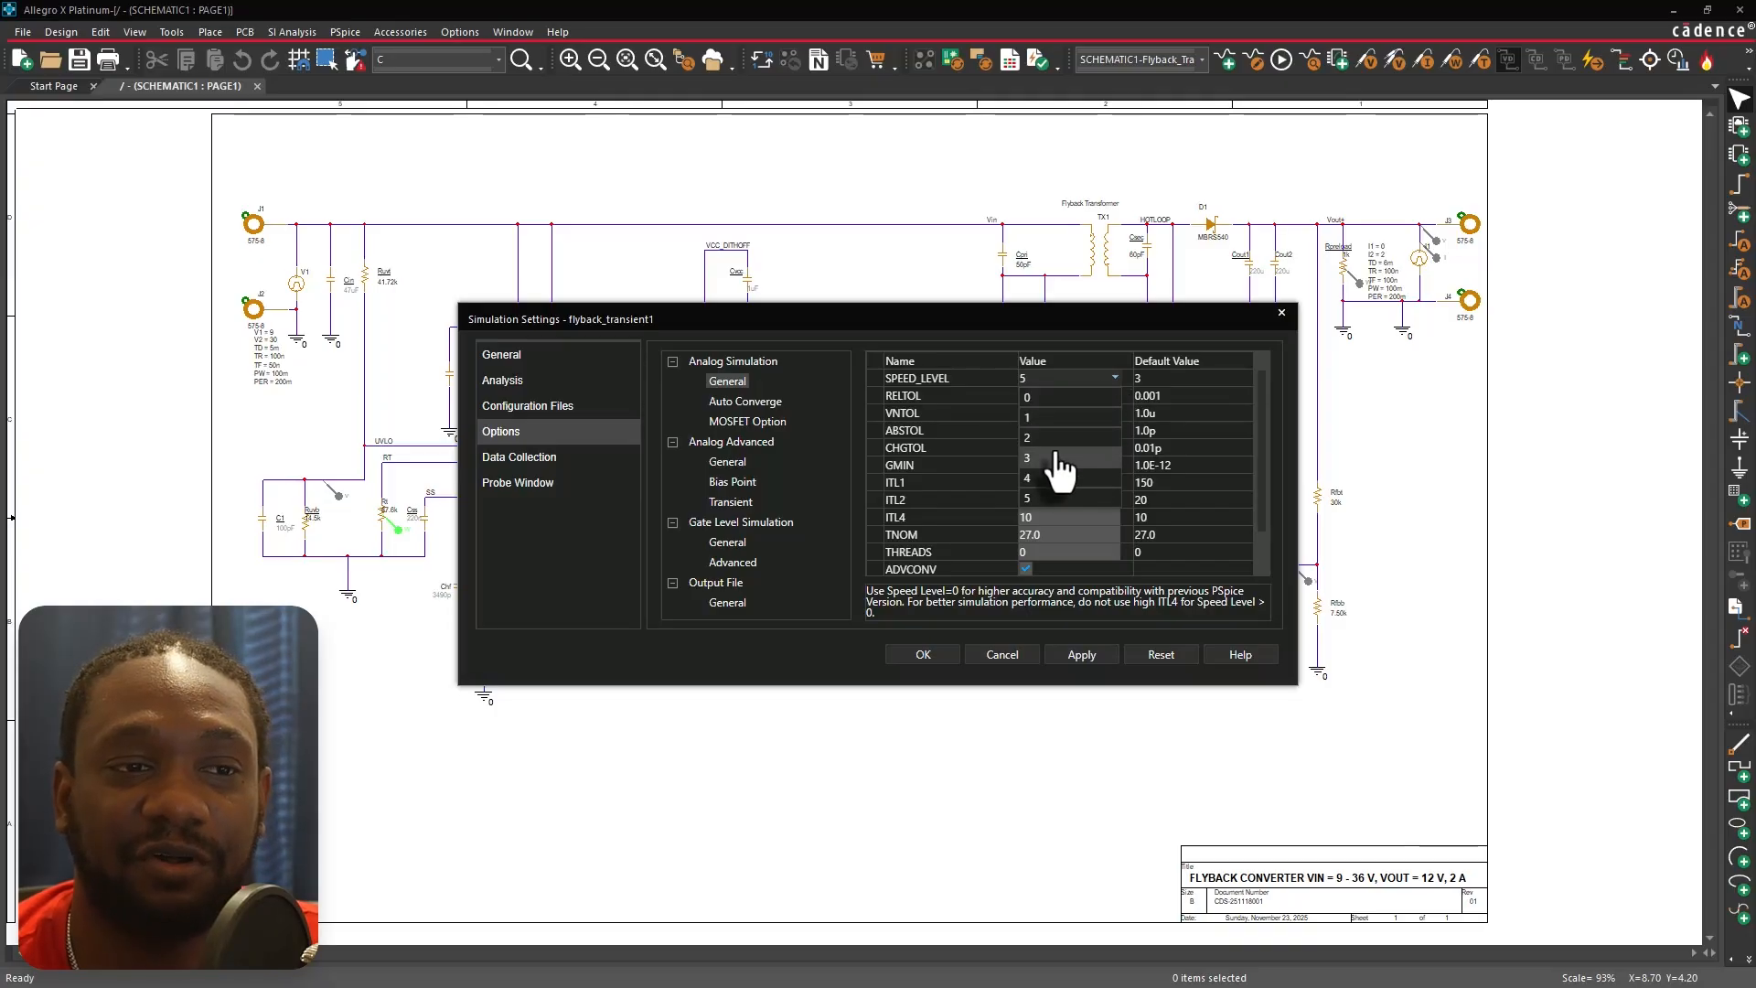
pyautogui.click(1218, 412)
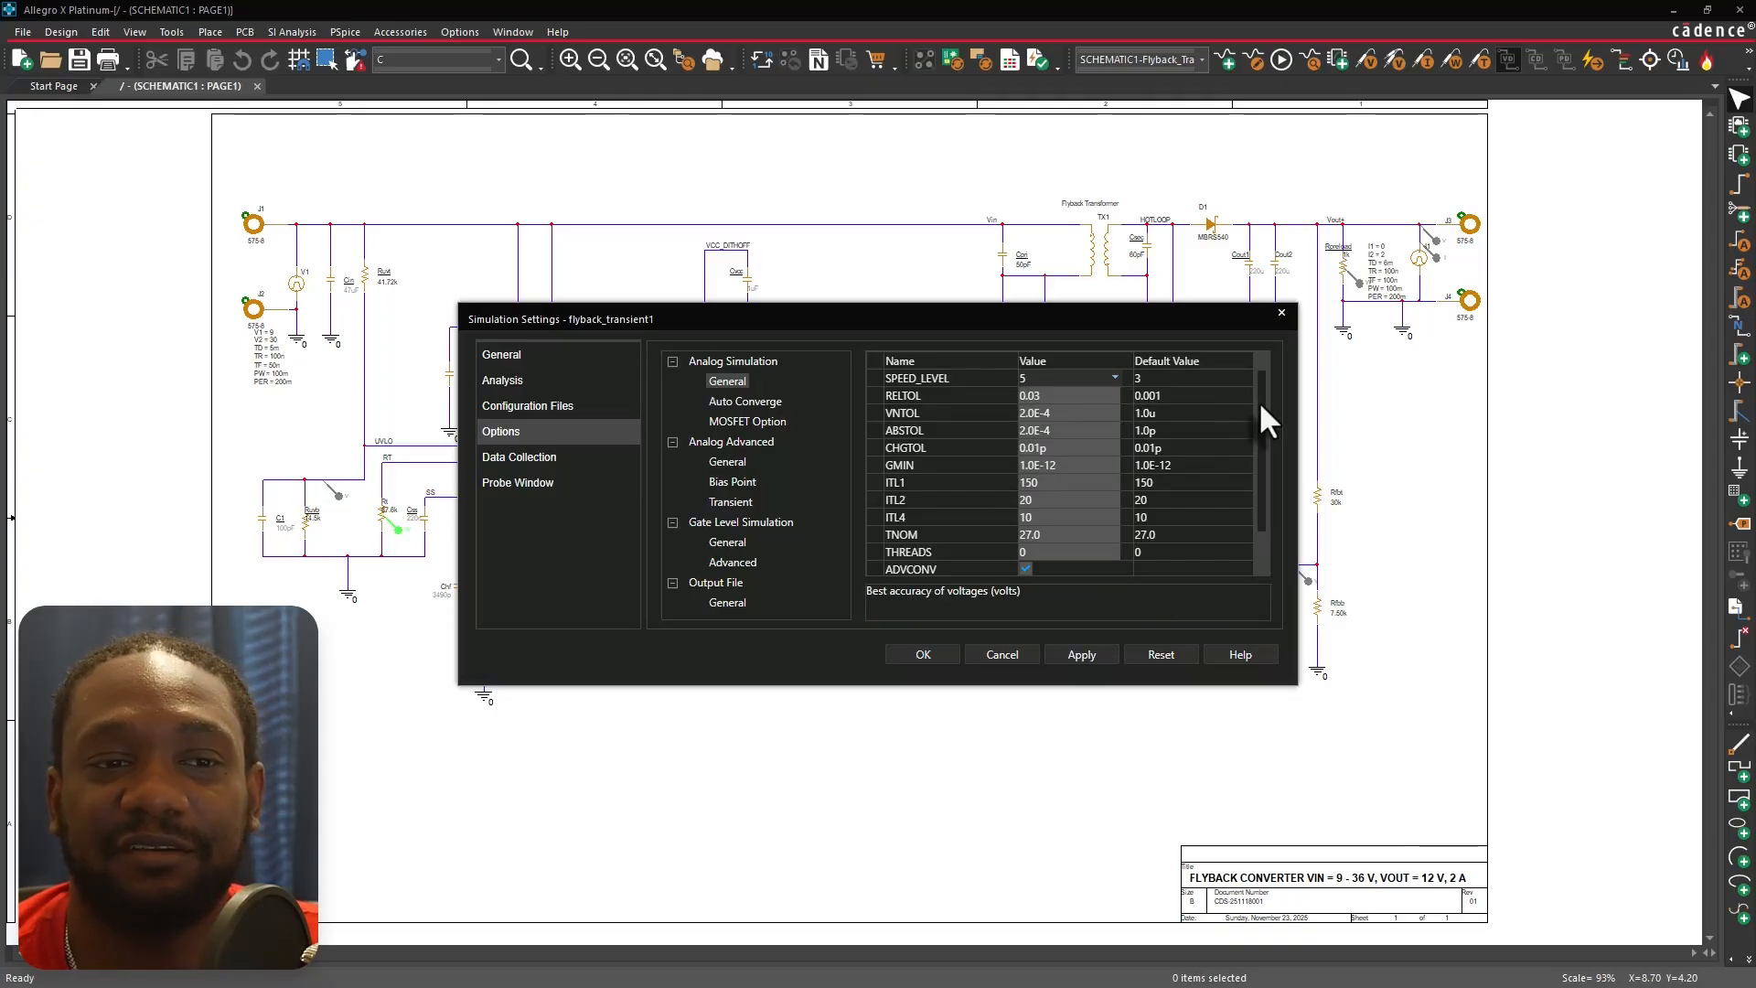
# Inspect the RELTOL, VNTOL, GMIN and ITL1 tolerance and iteration options against their default values.
pyautogui.click(1079, 394)
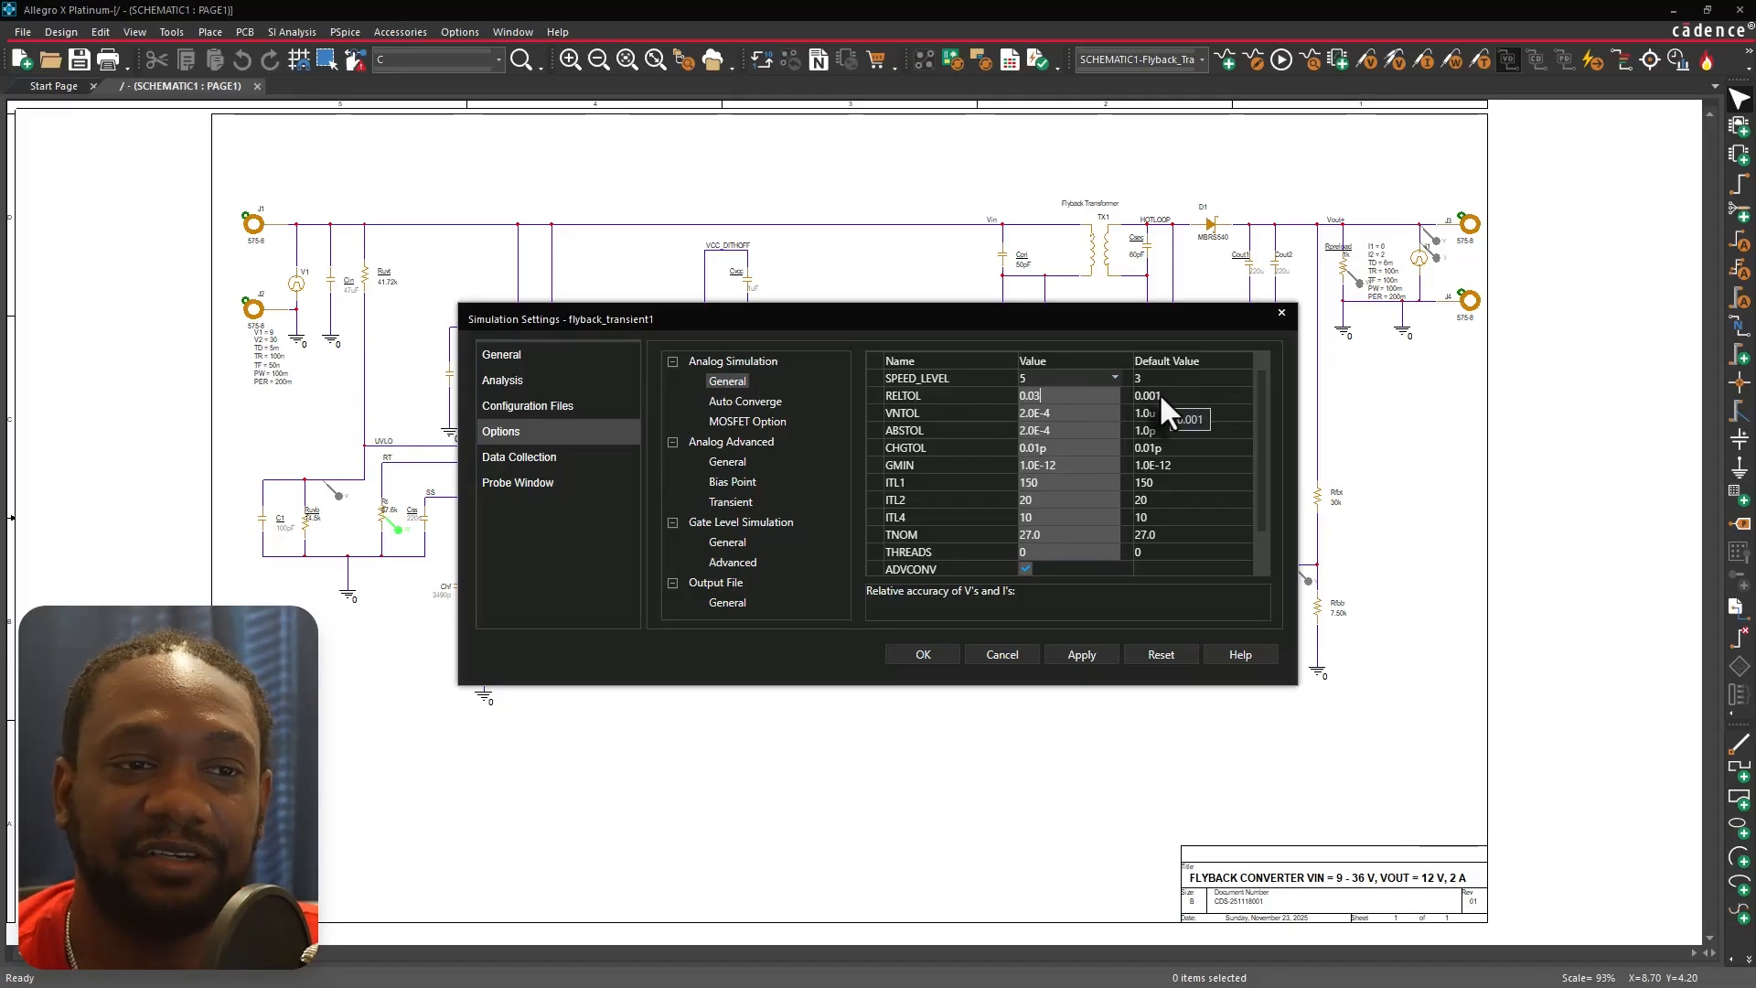
pyautogui.click(1069, 410)
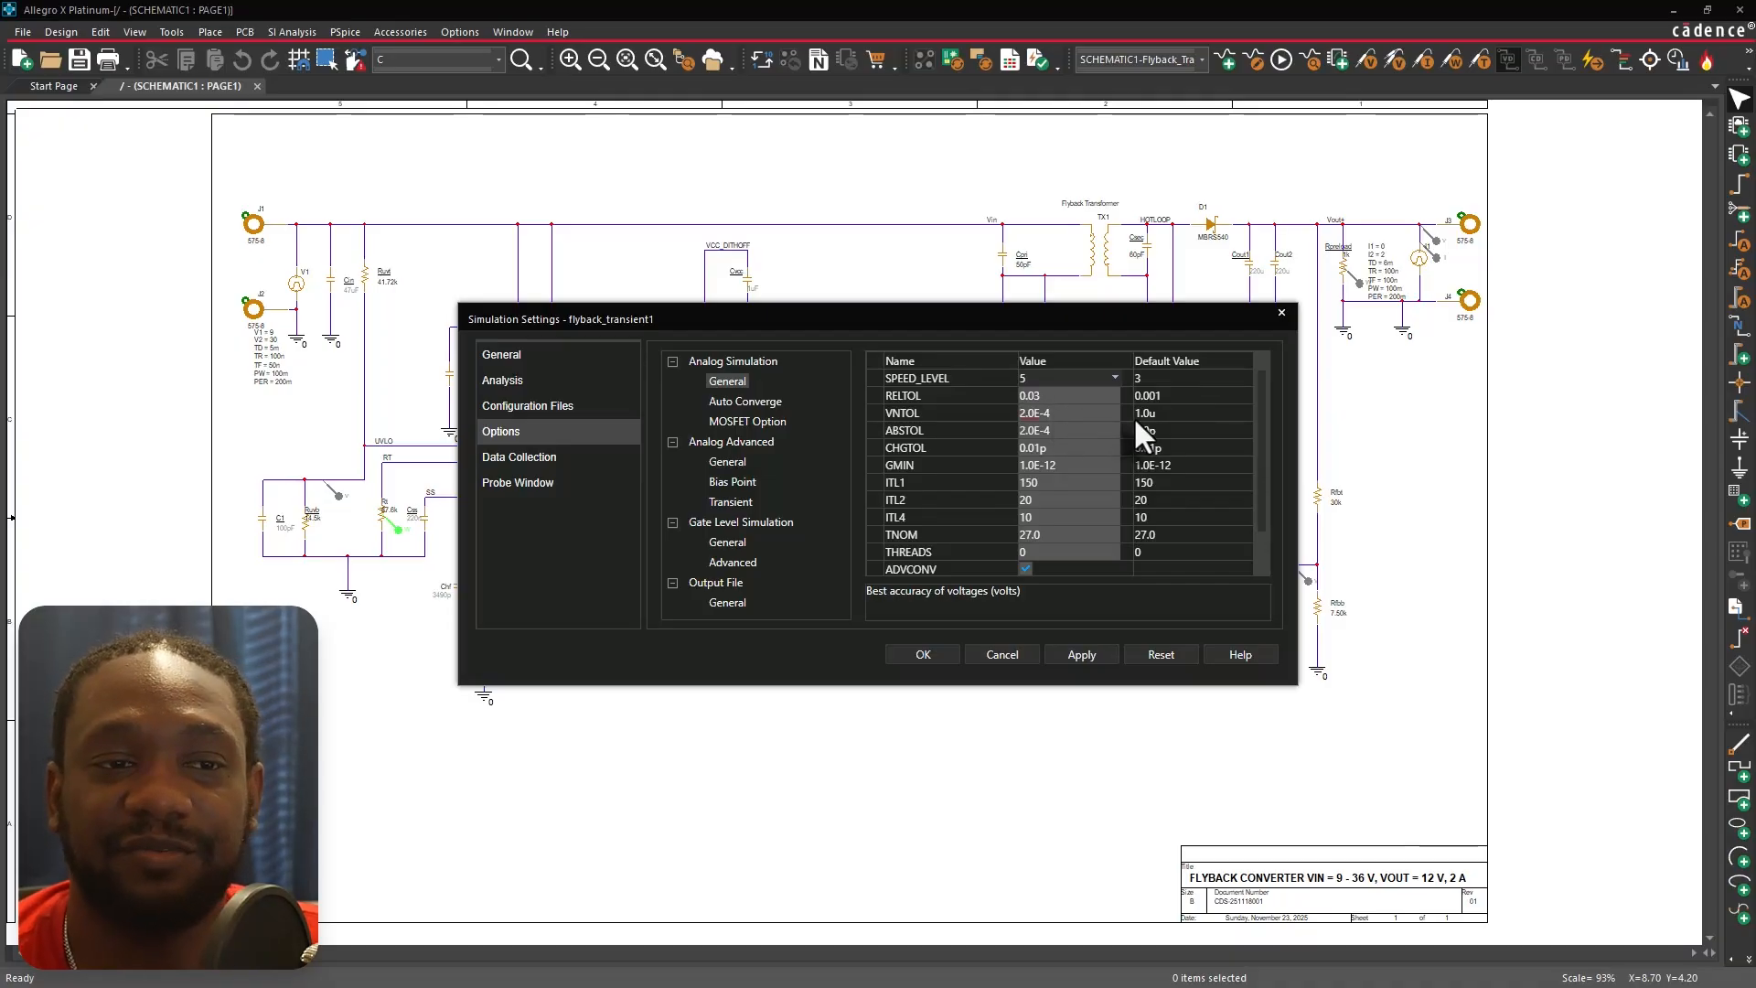
pyautogui.click(1066, 465)
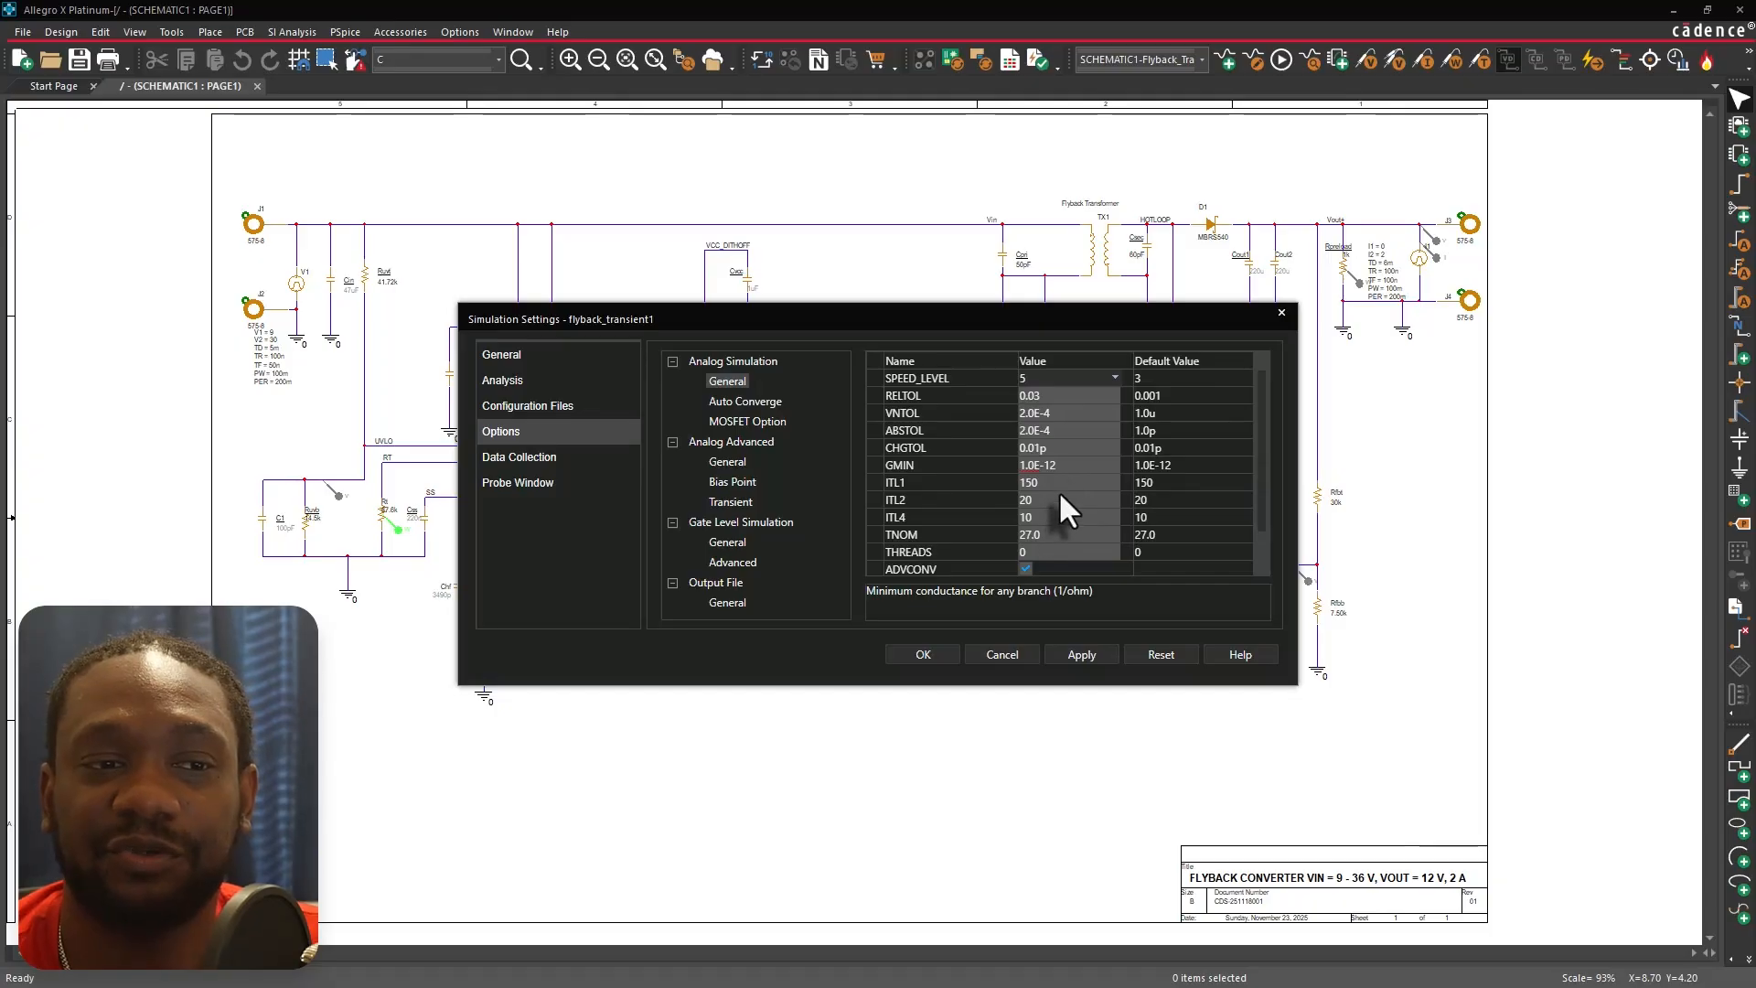
pyautogui.click(1079, 480)
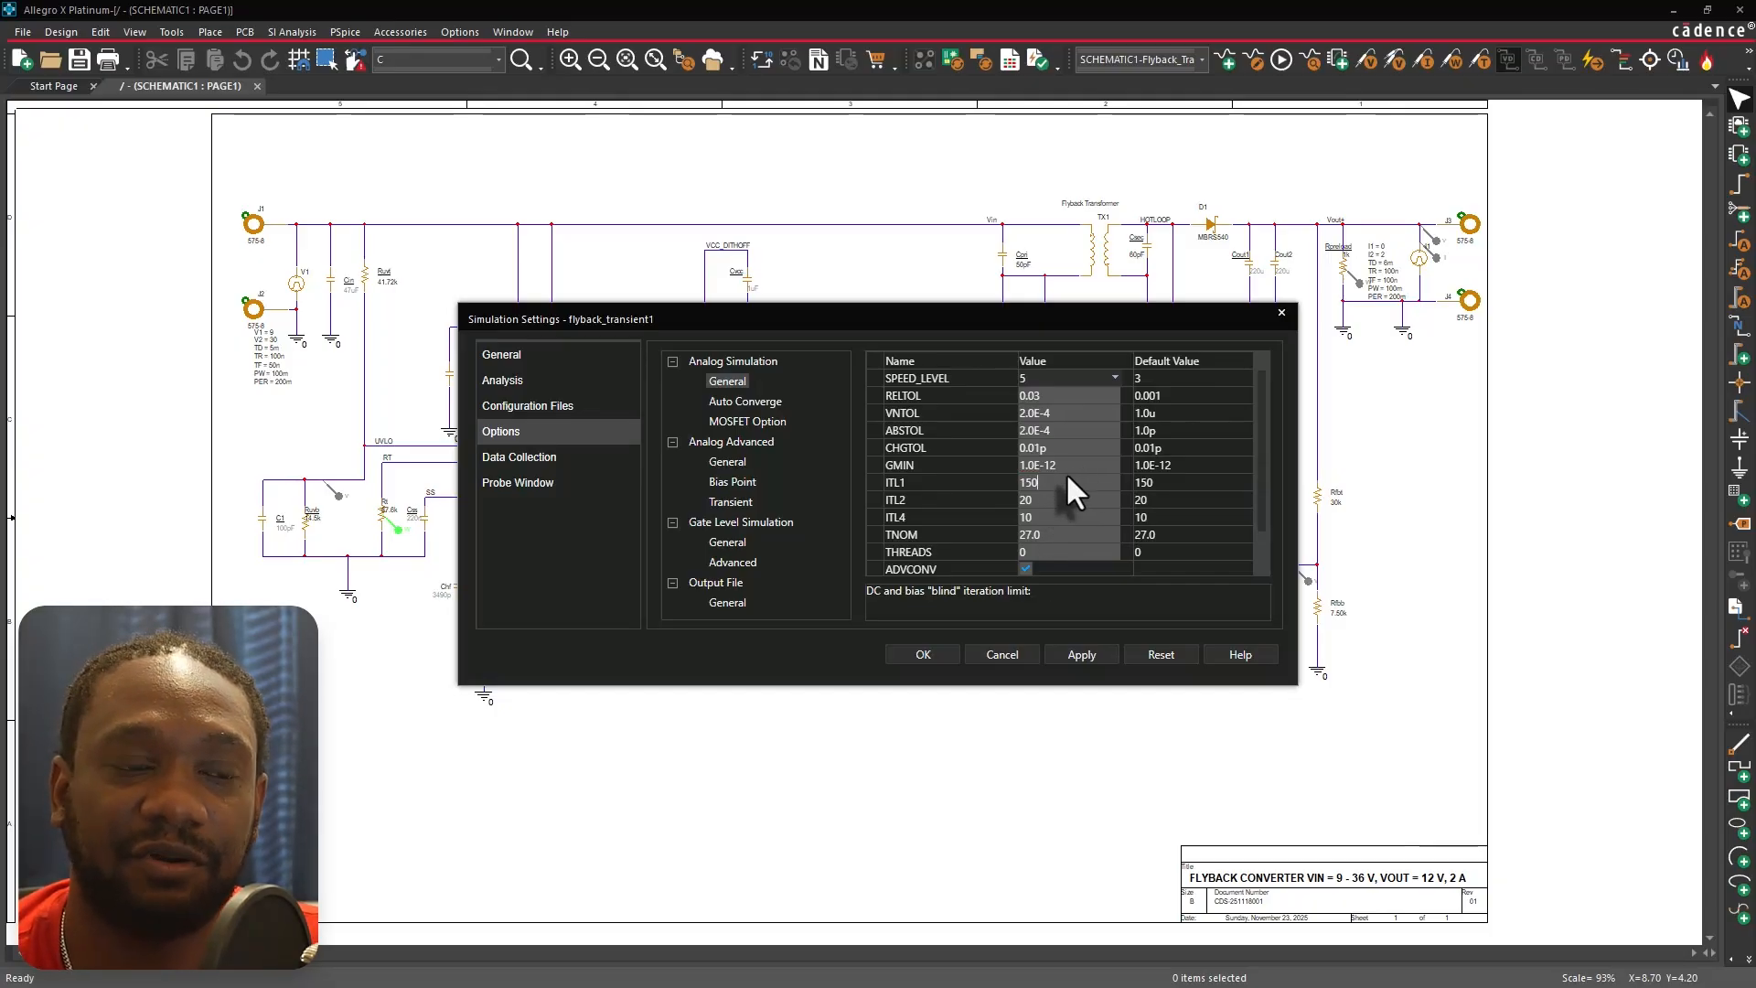
pyautogui.click(1063, 463)
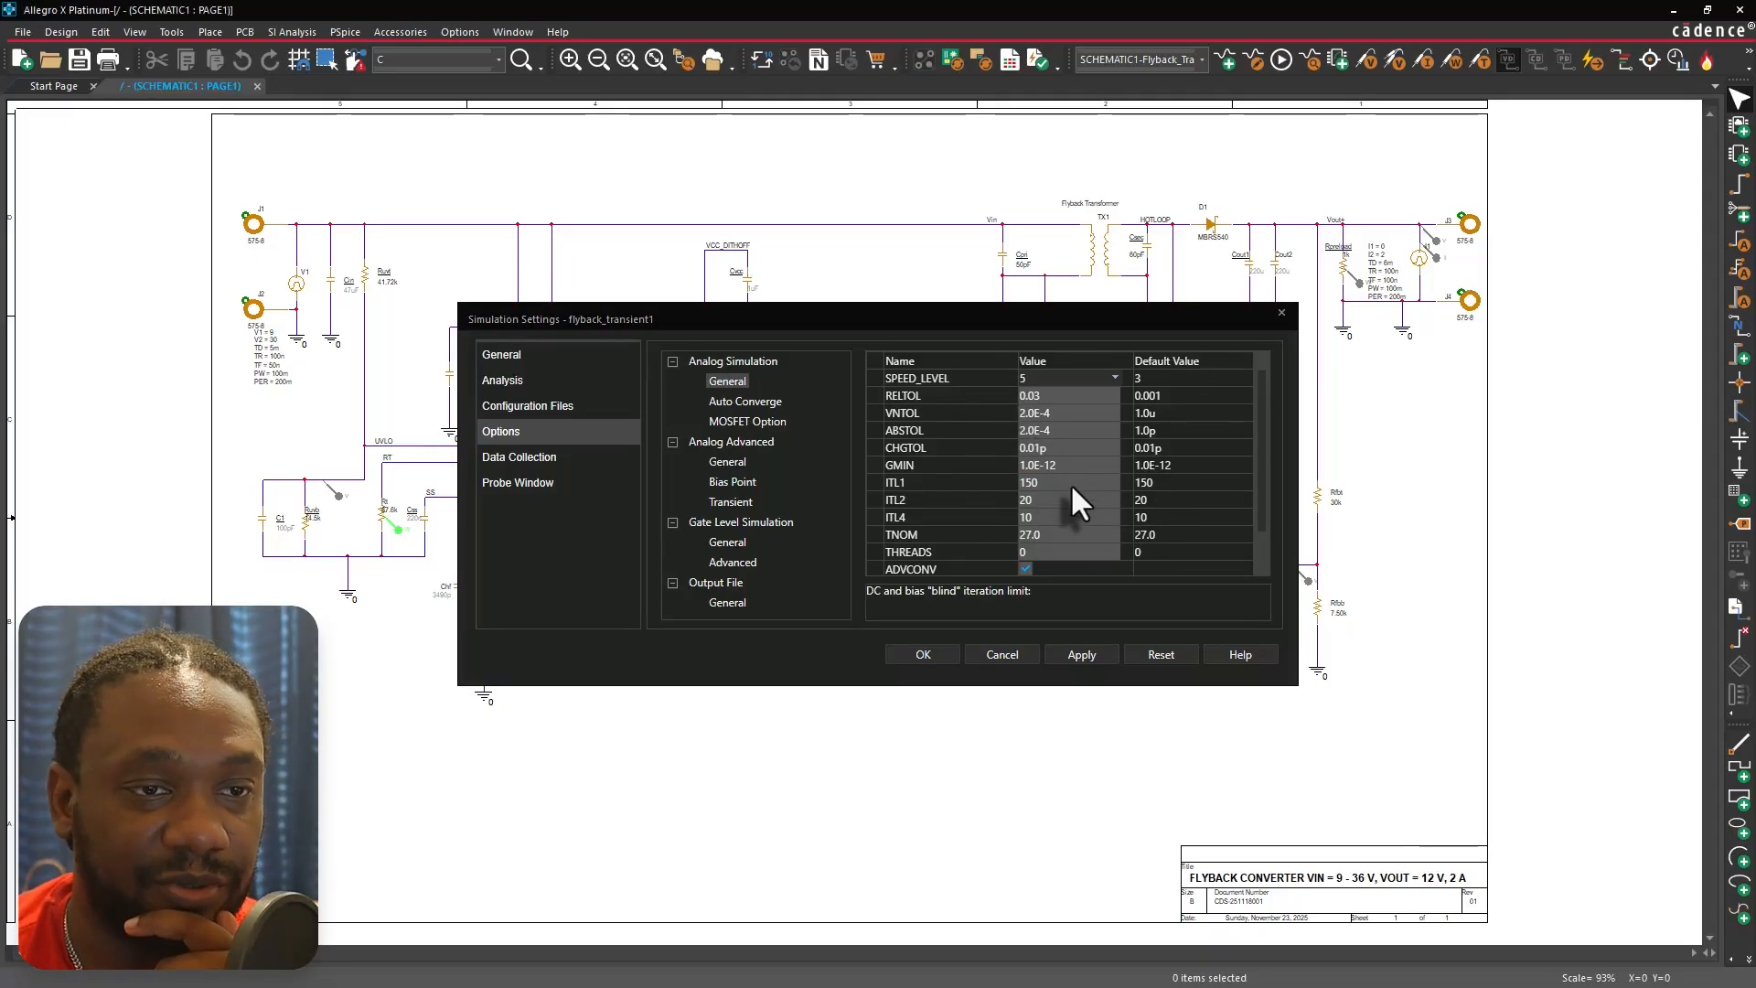
pyautogui.click(1070, 483)
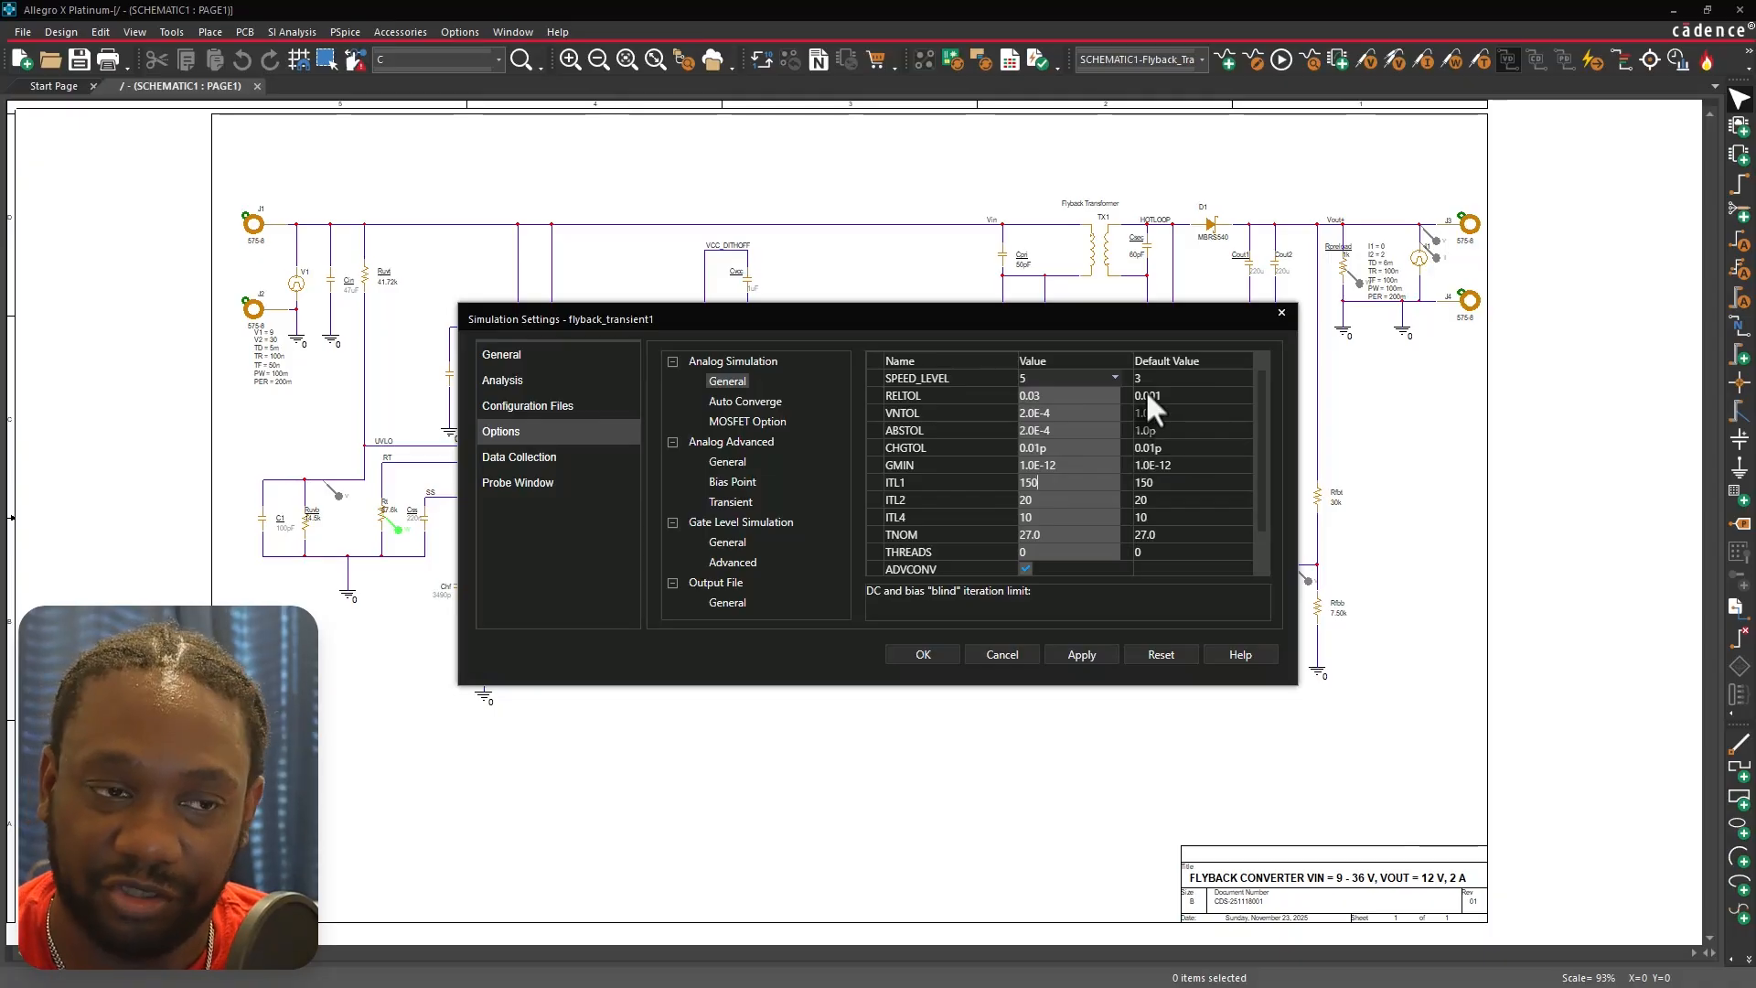
pyautogui.click(1076, 503)
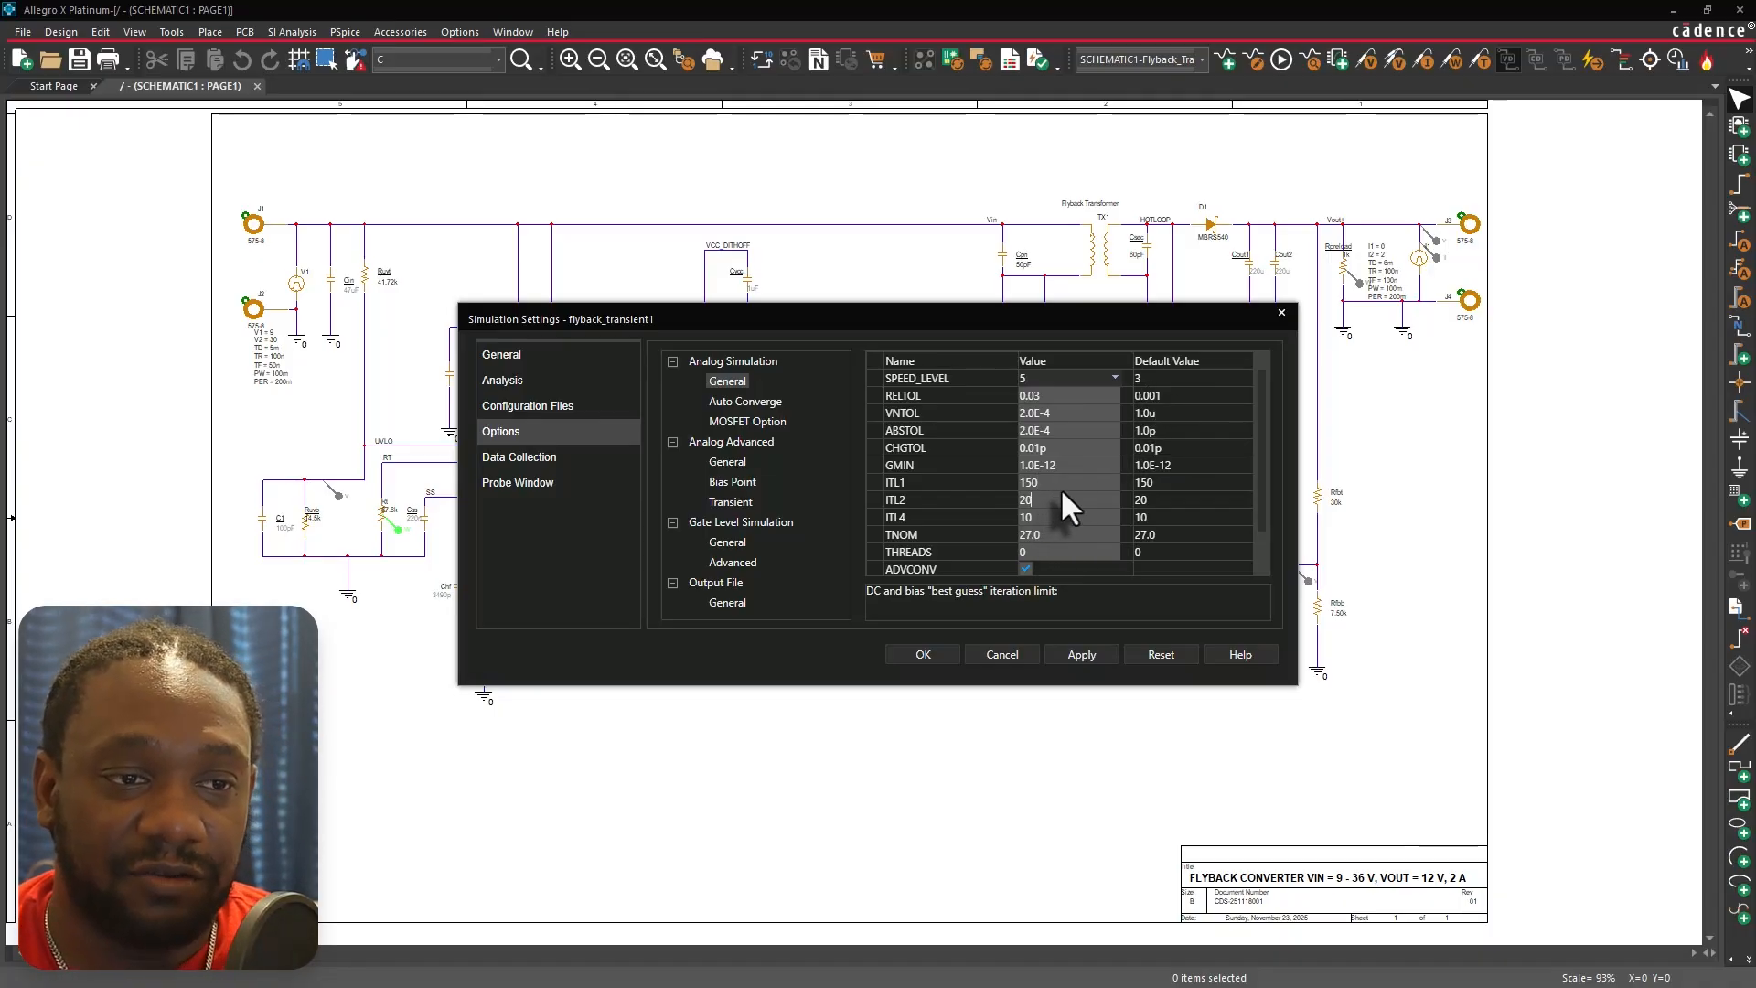
pyautogui.click(1068, 485)
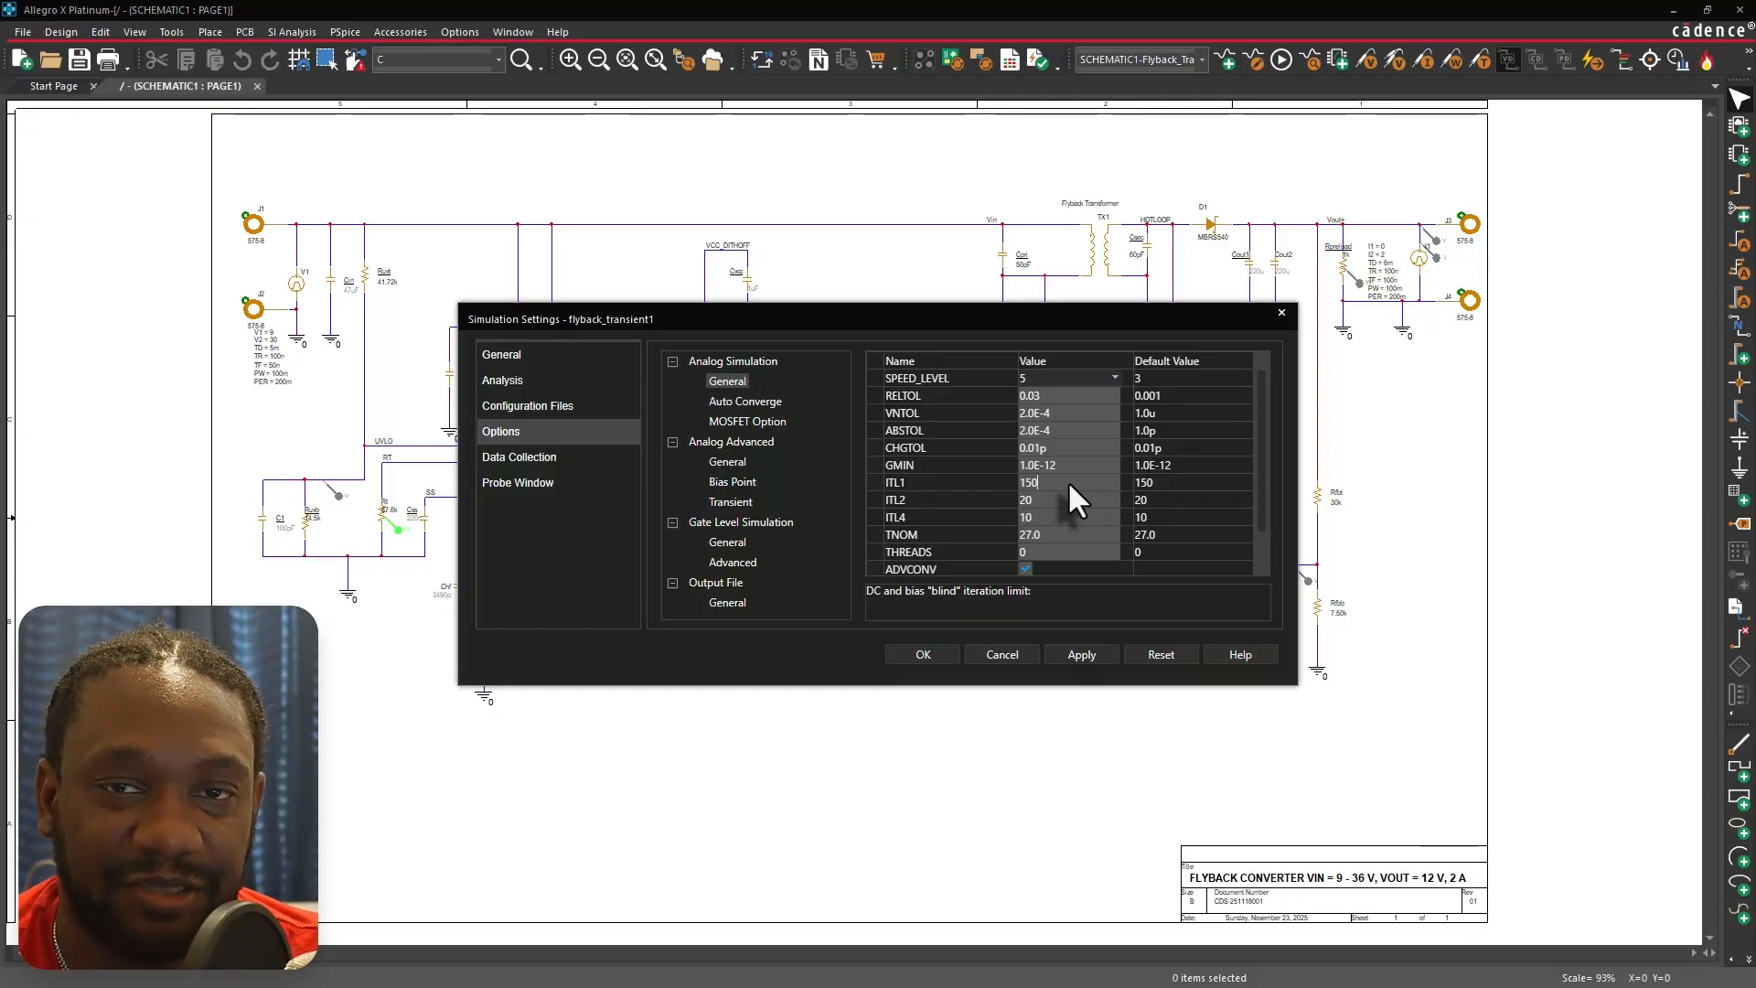
# Inspect the ITL1, ITL2, ITL4, TNOM, THREADS and ADVCONV general options against their default values.
pyautogui.moveTo(1069, 485); pyautogui.dragTo(960, 487)
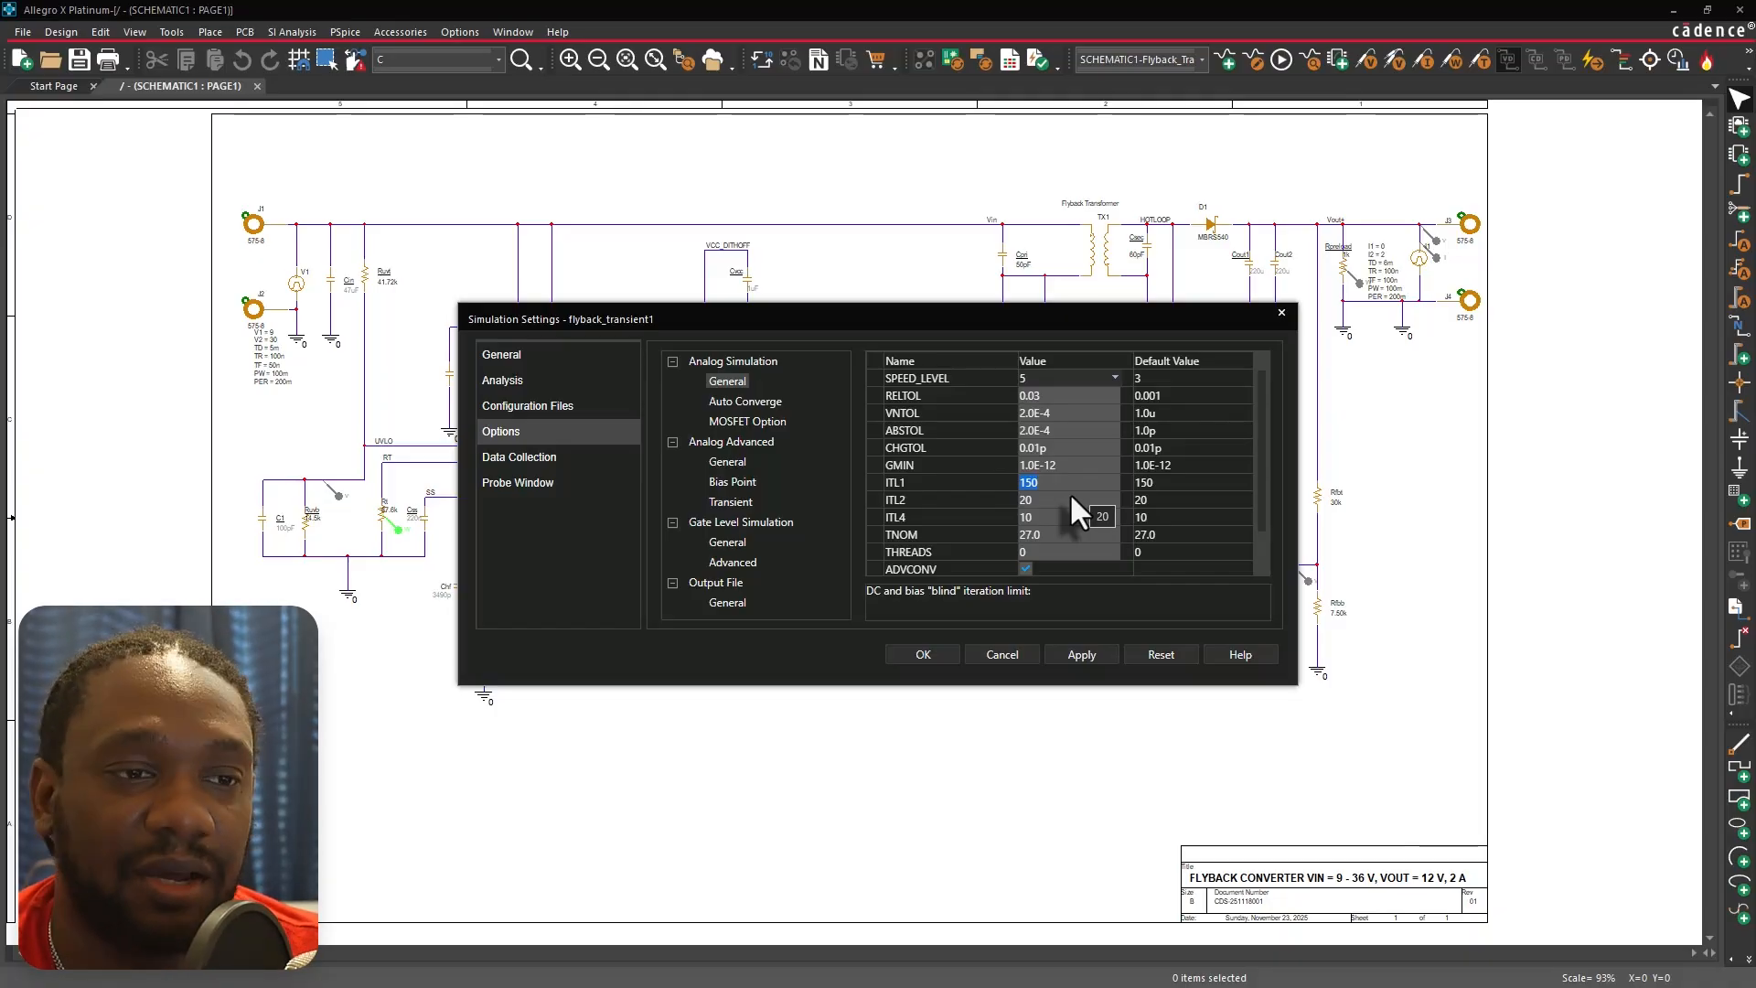
pyautogui.click(1055, 516)
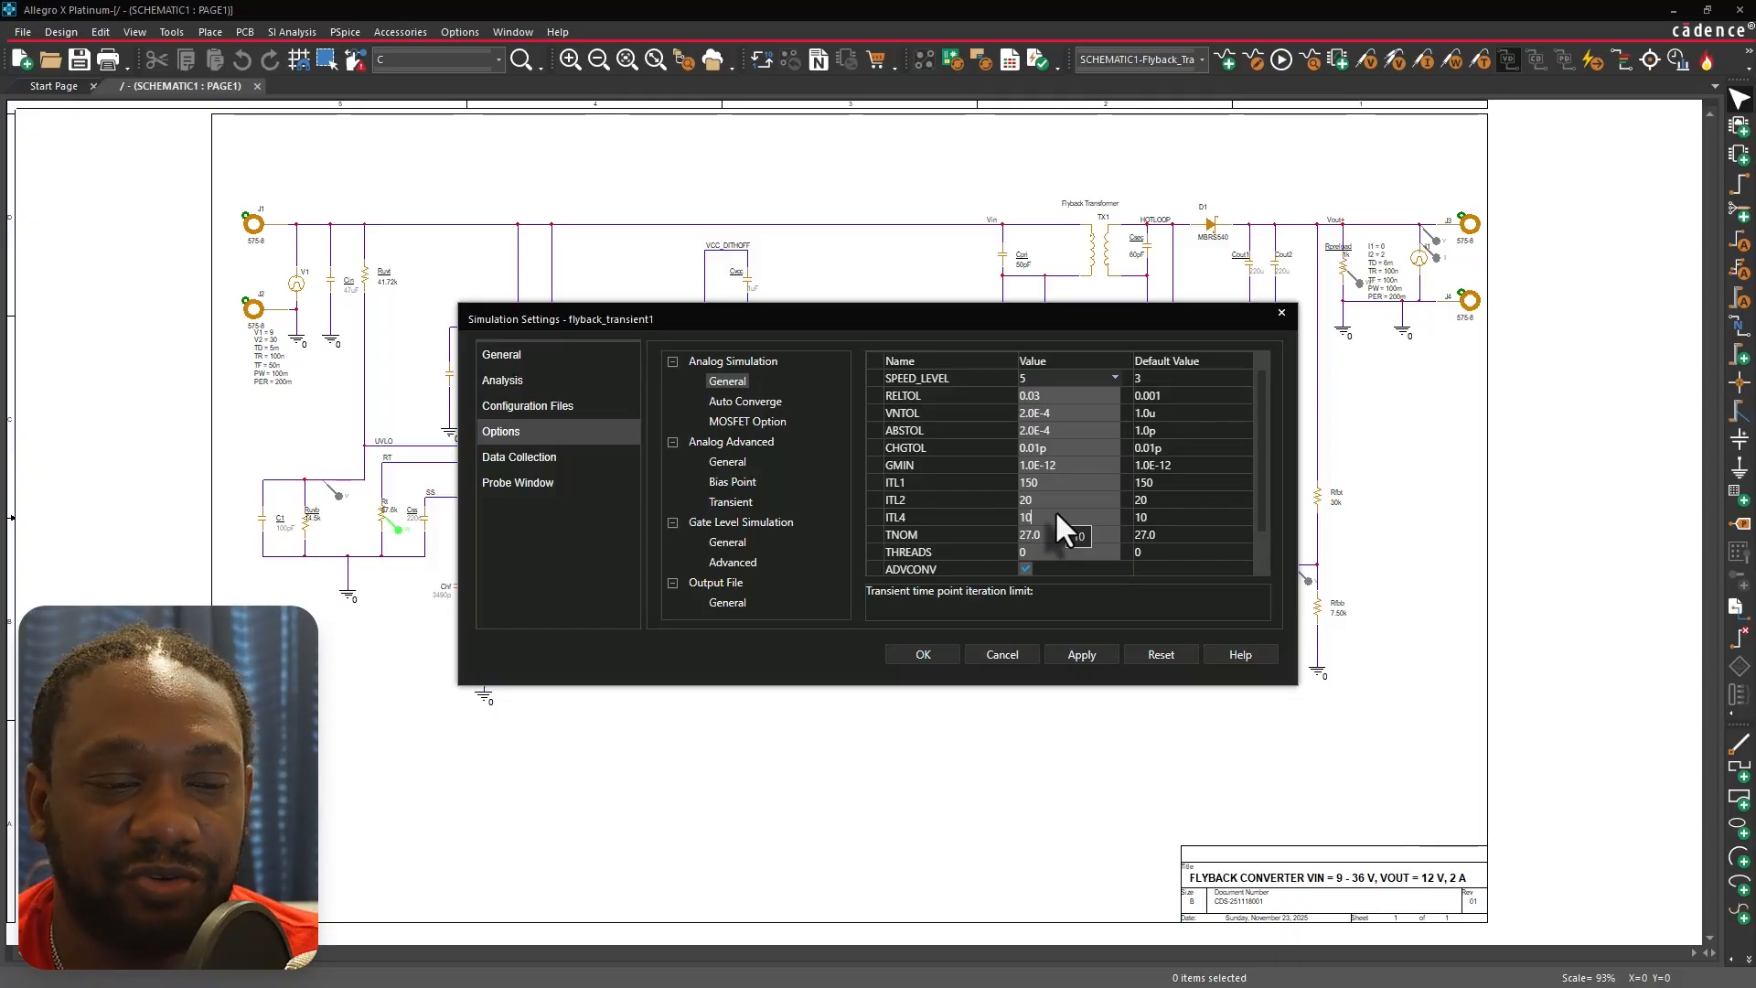
pyautogui.click(1056, 496)
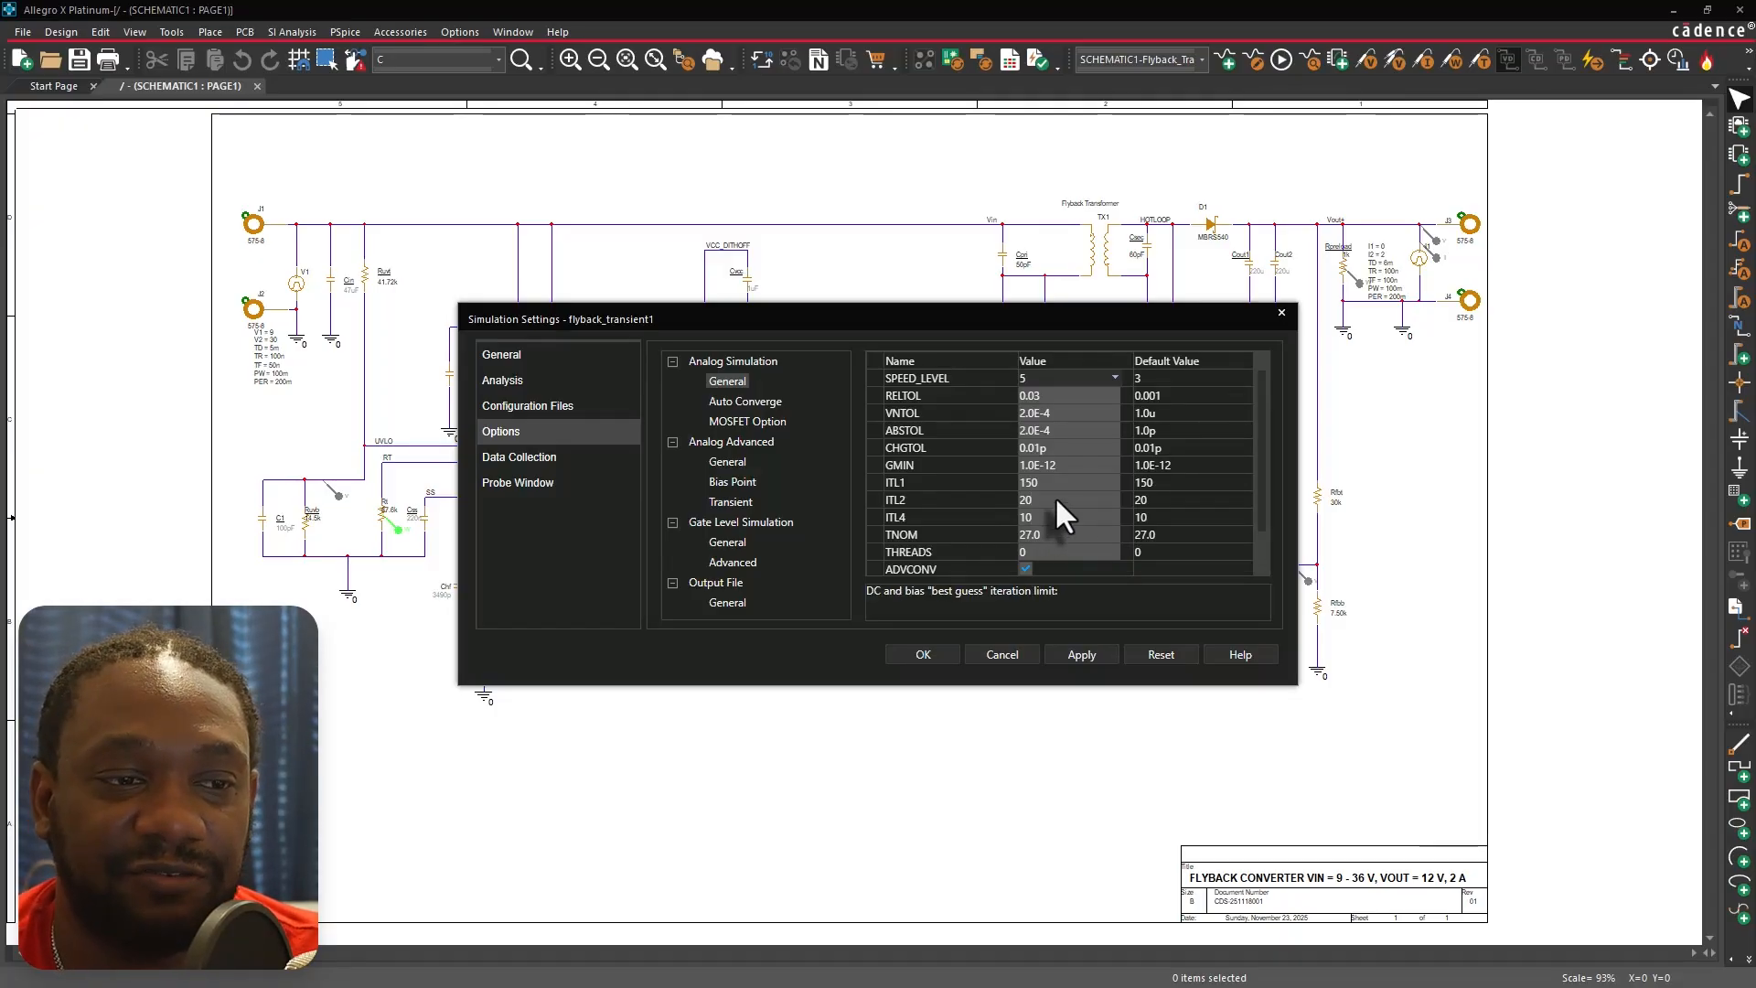
pyautogui.click(1052, 518)
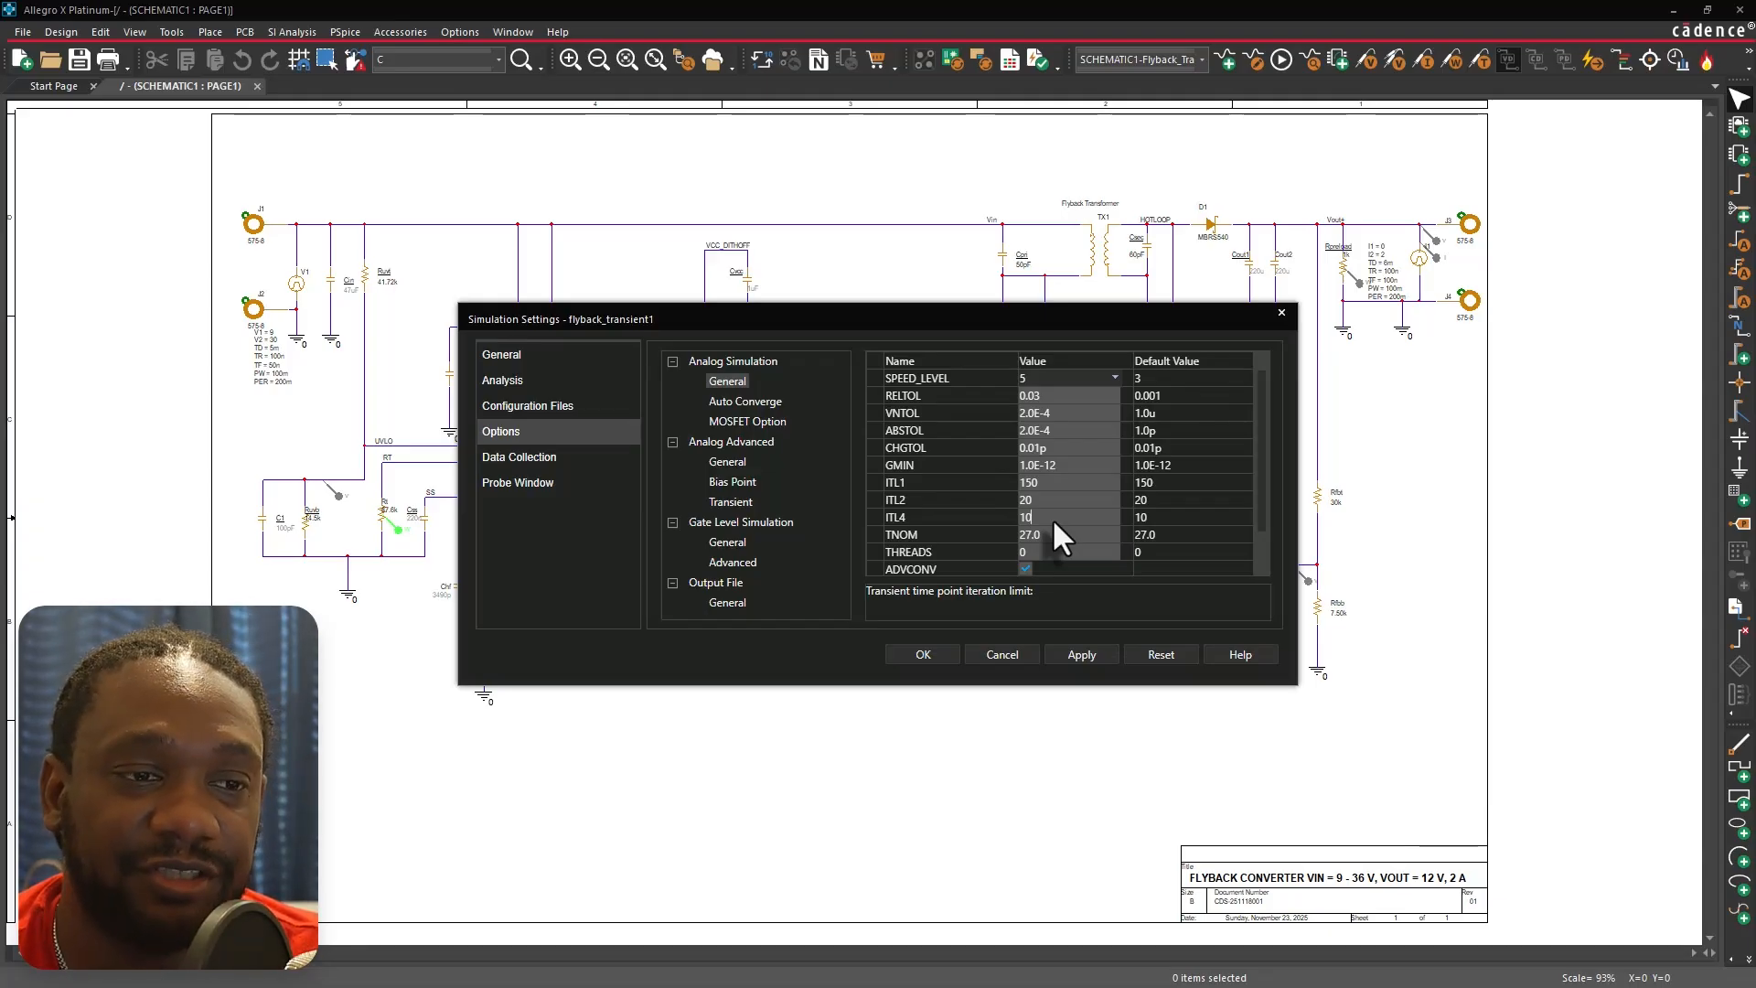
pyautogui.click(1061, 500)
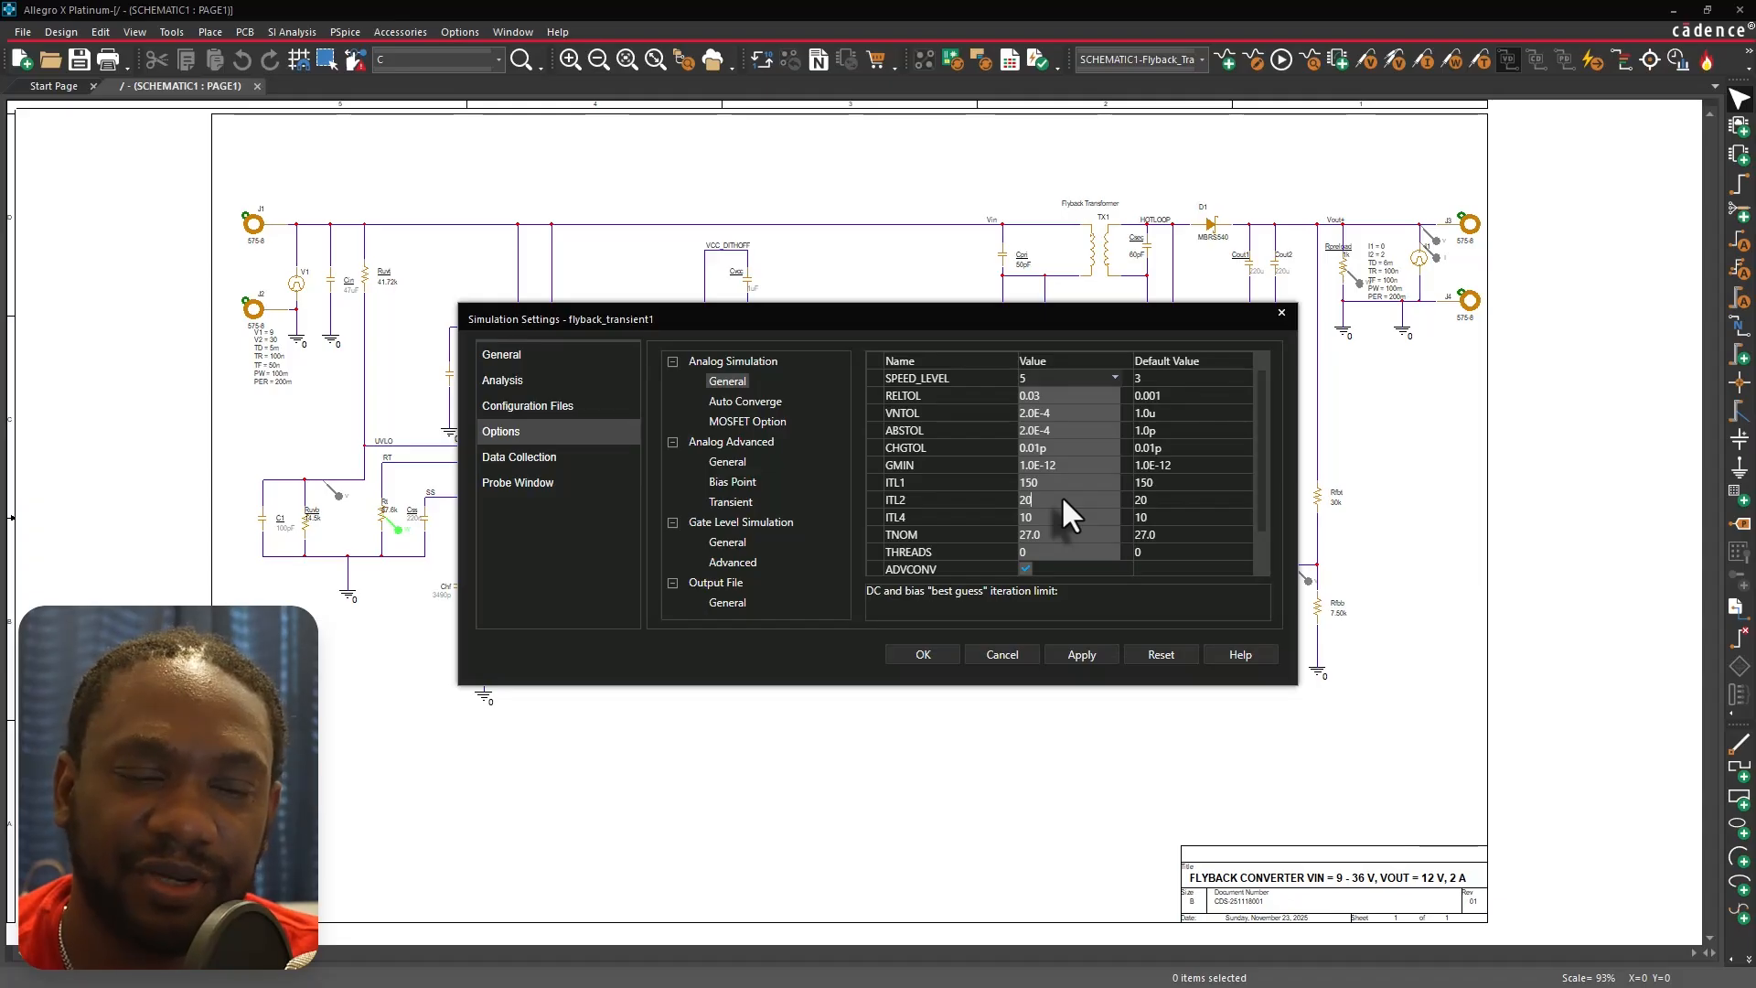
pyautogui.scroll(-1, 1061, 495)
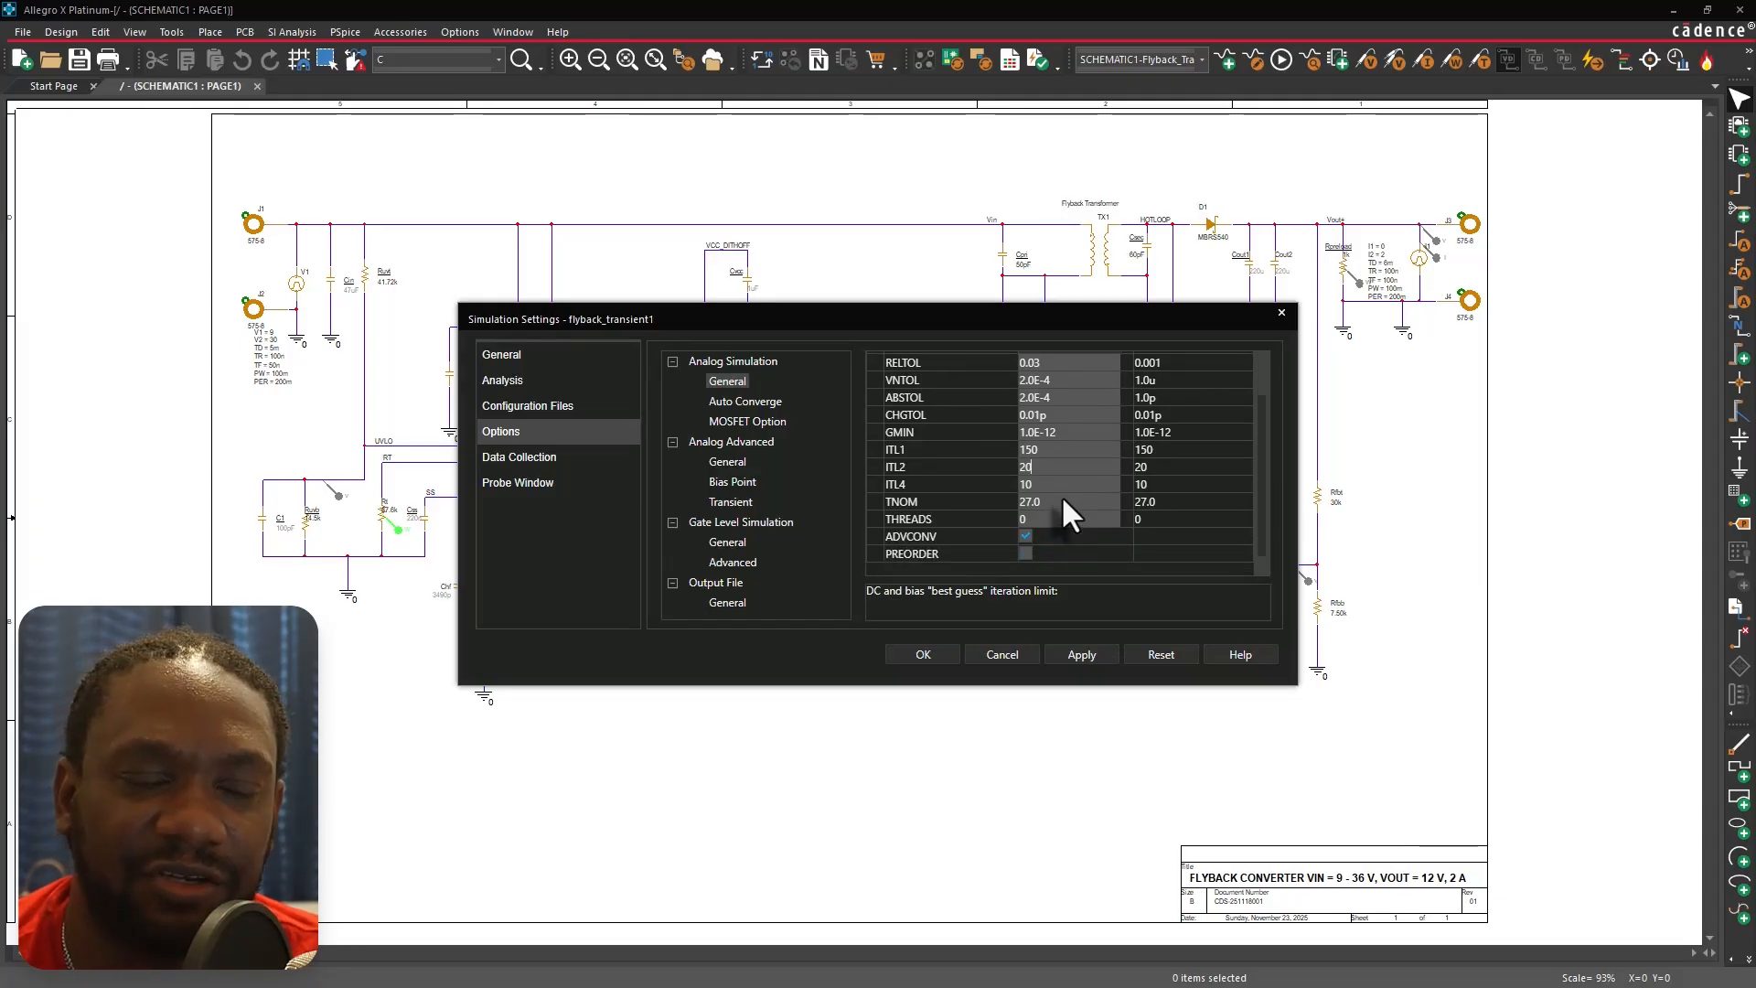
pyautogui.click(1065, 506)
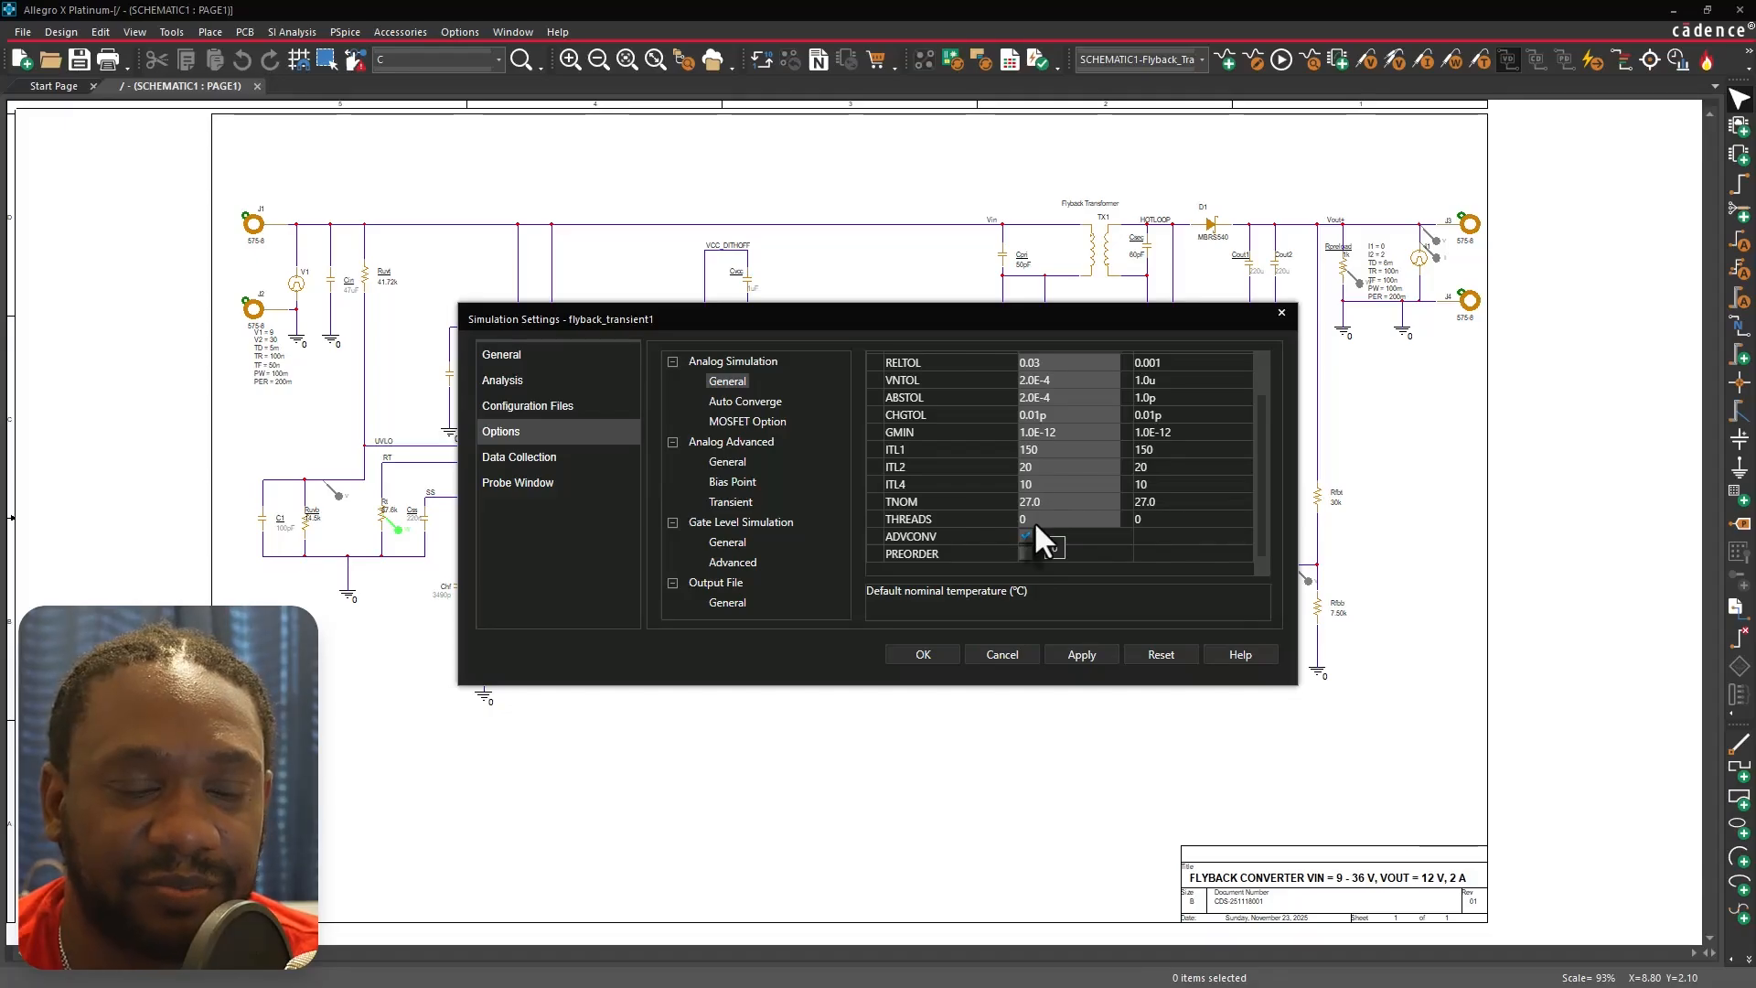
pyautogui.click(1087, 498)
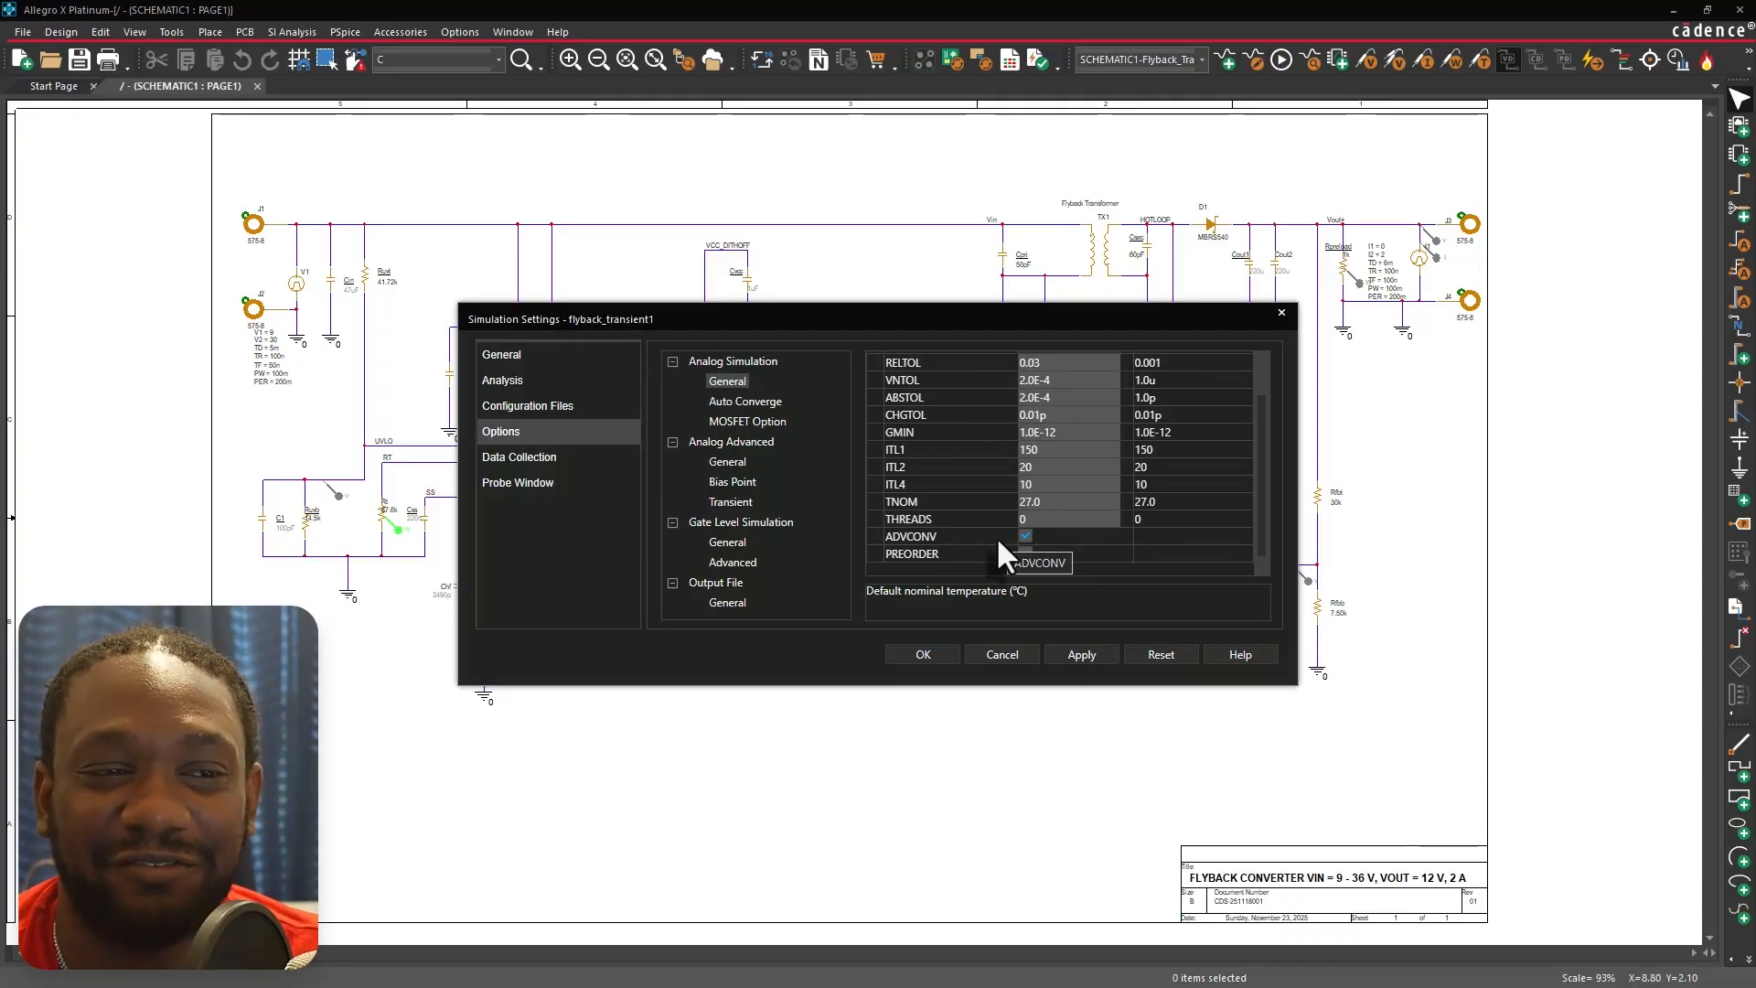
# Compare the Auto Converge and MOSFET Option settings pages with the analog general options.
pyautogui.click(748, 399)
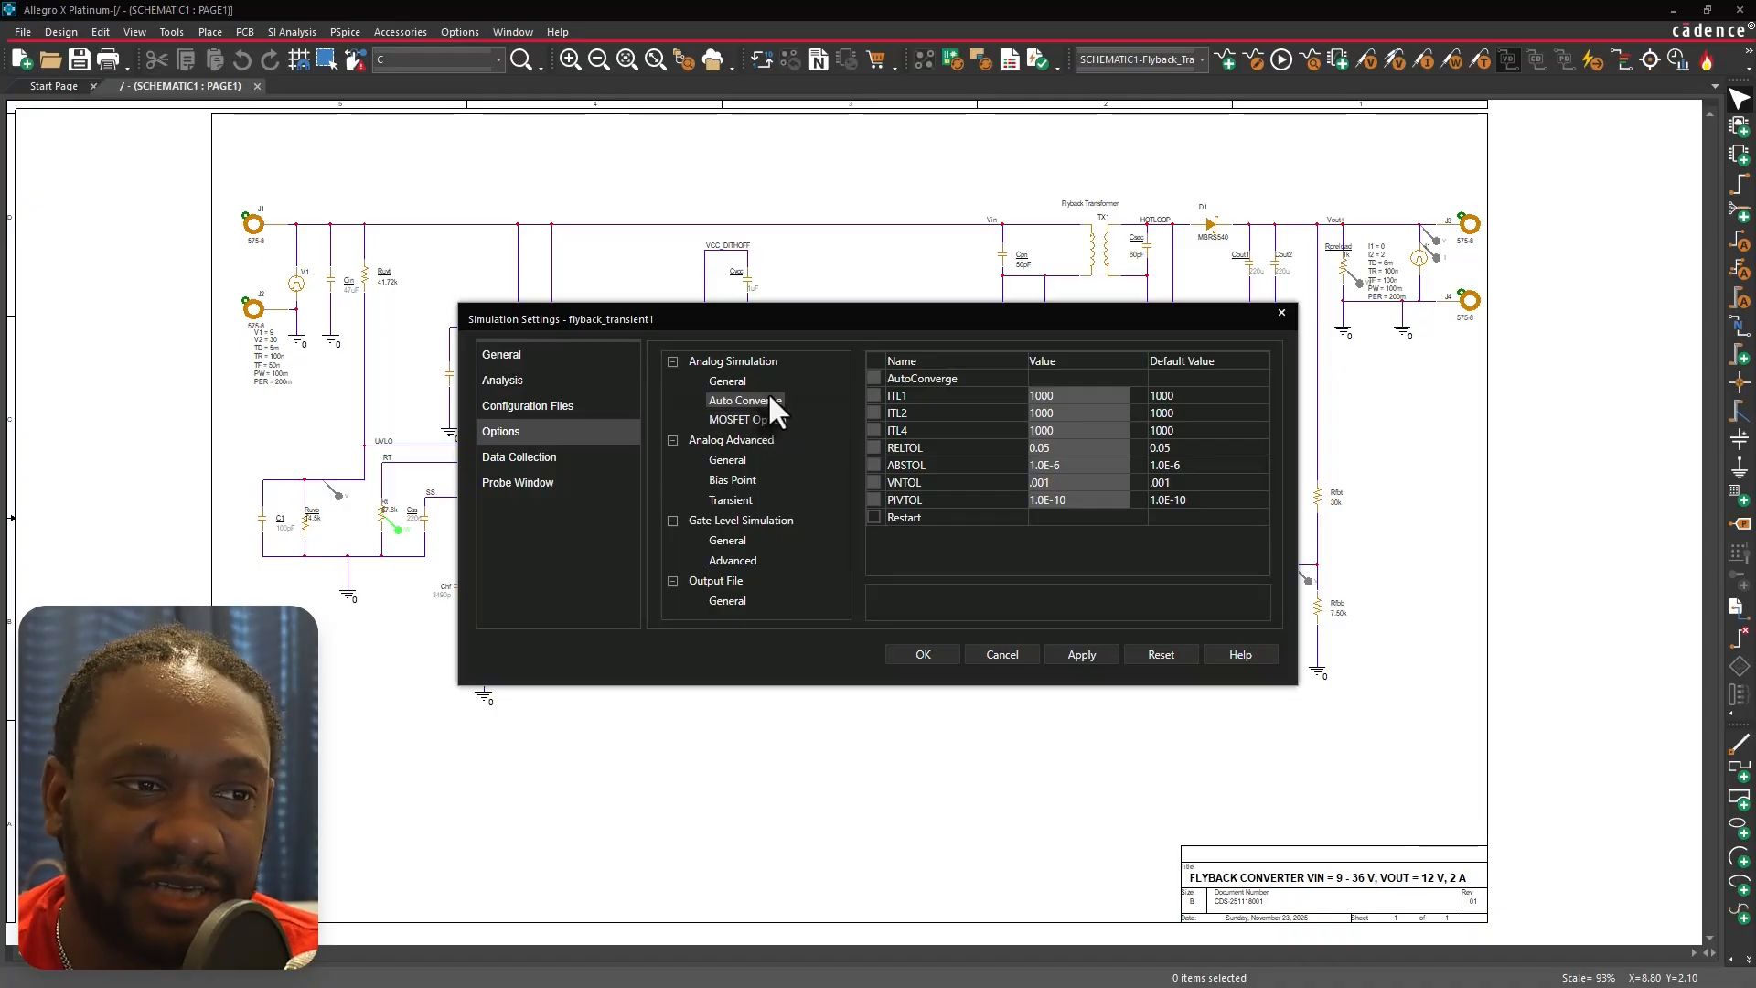
pyautogui.click(728, 381)
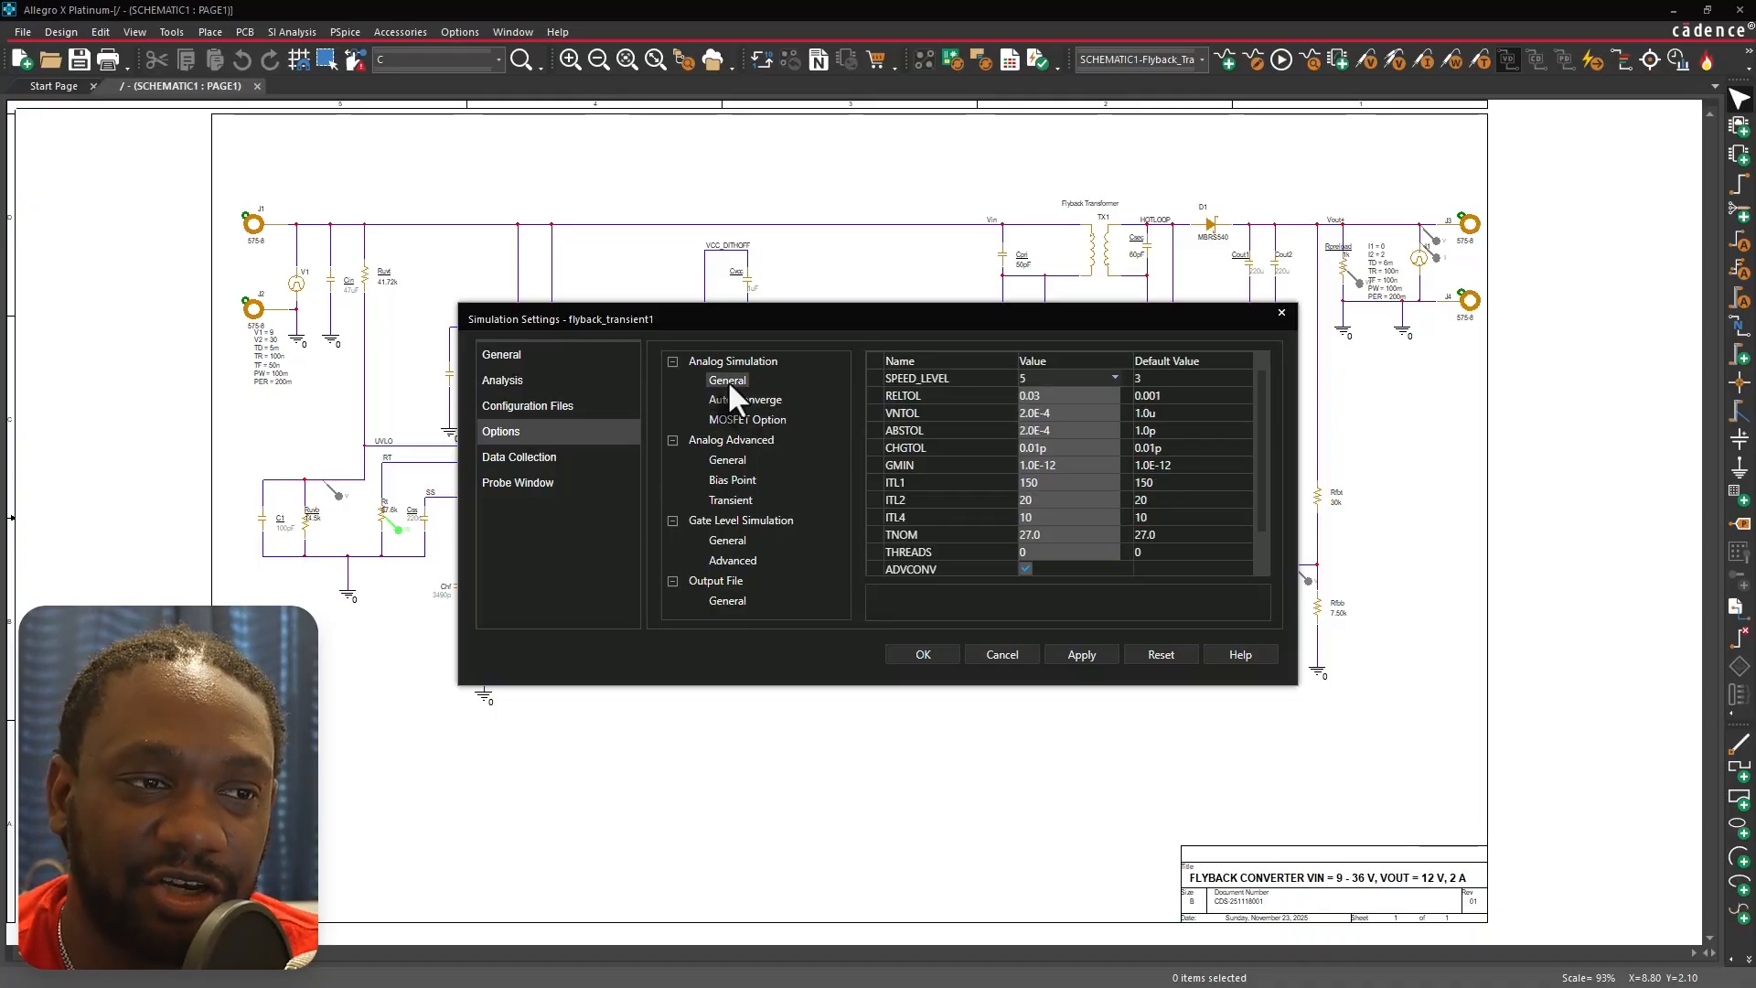
pyautogui.click(777, 400)
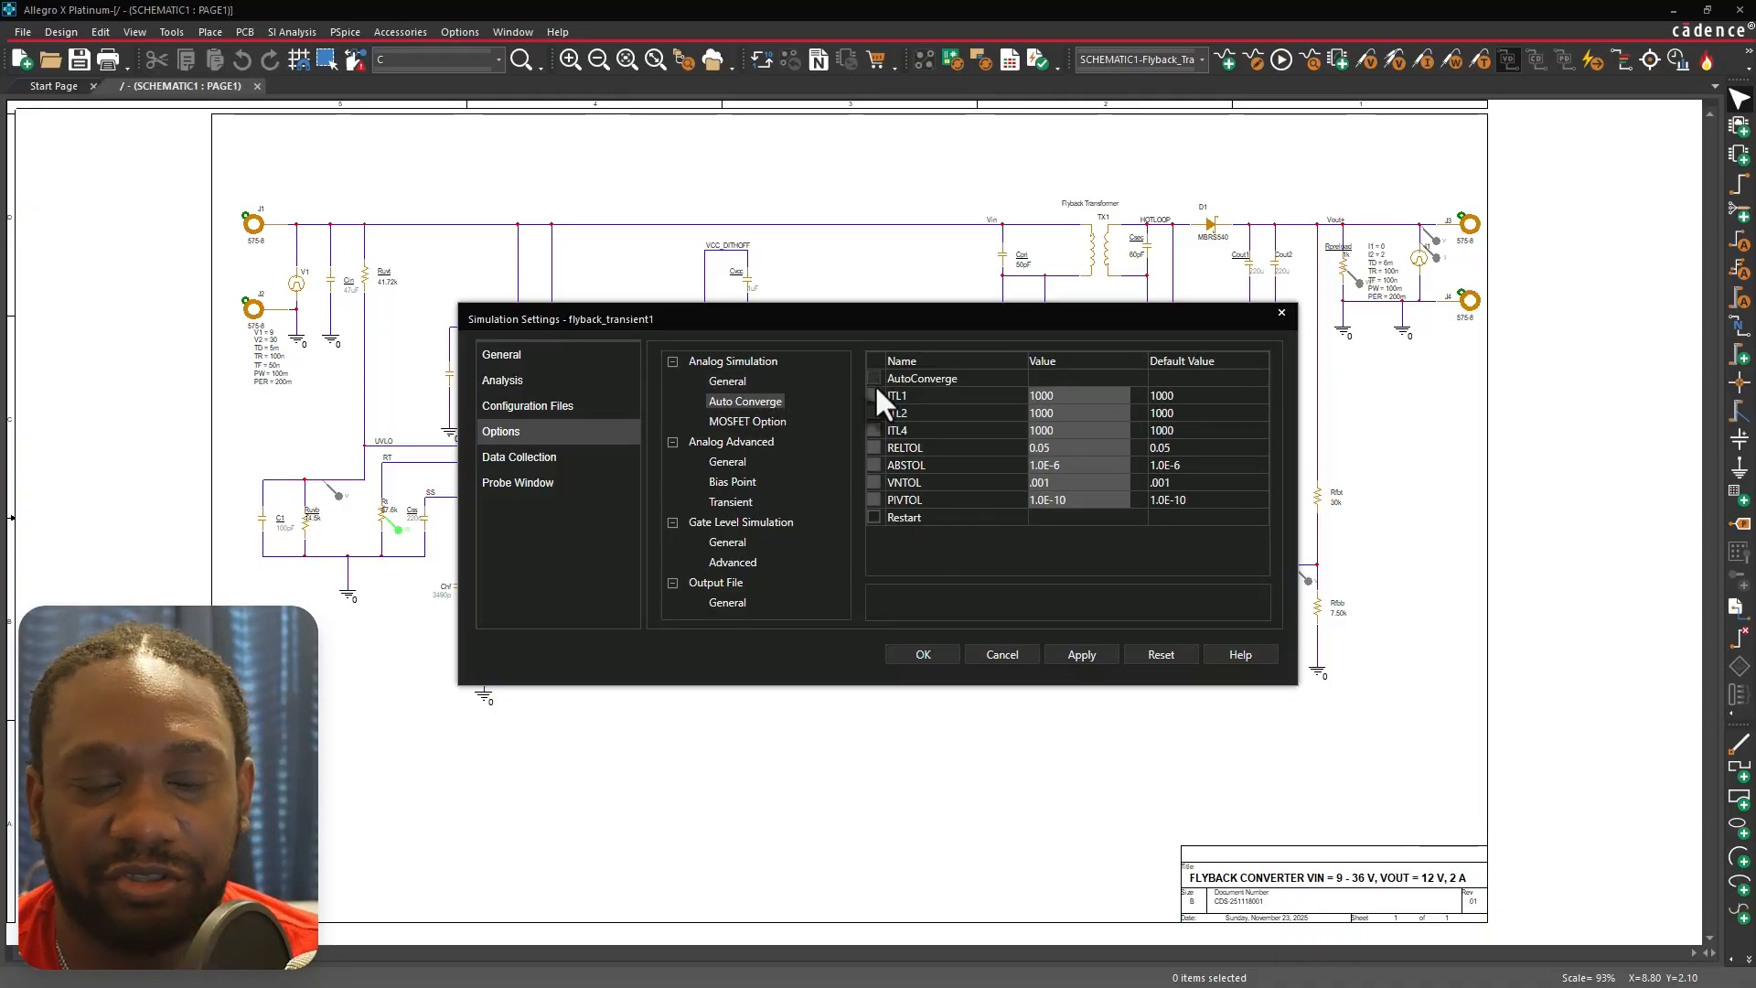
pyautogui.click(732, 381)
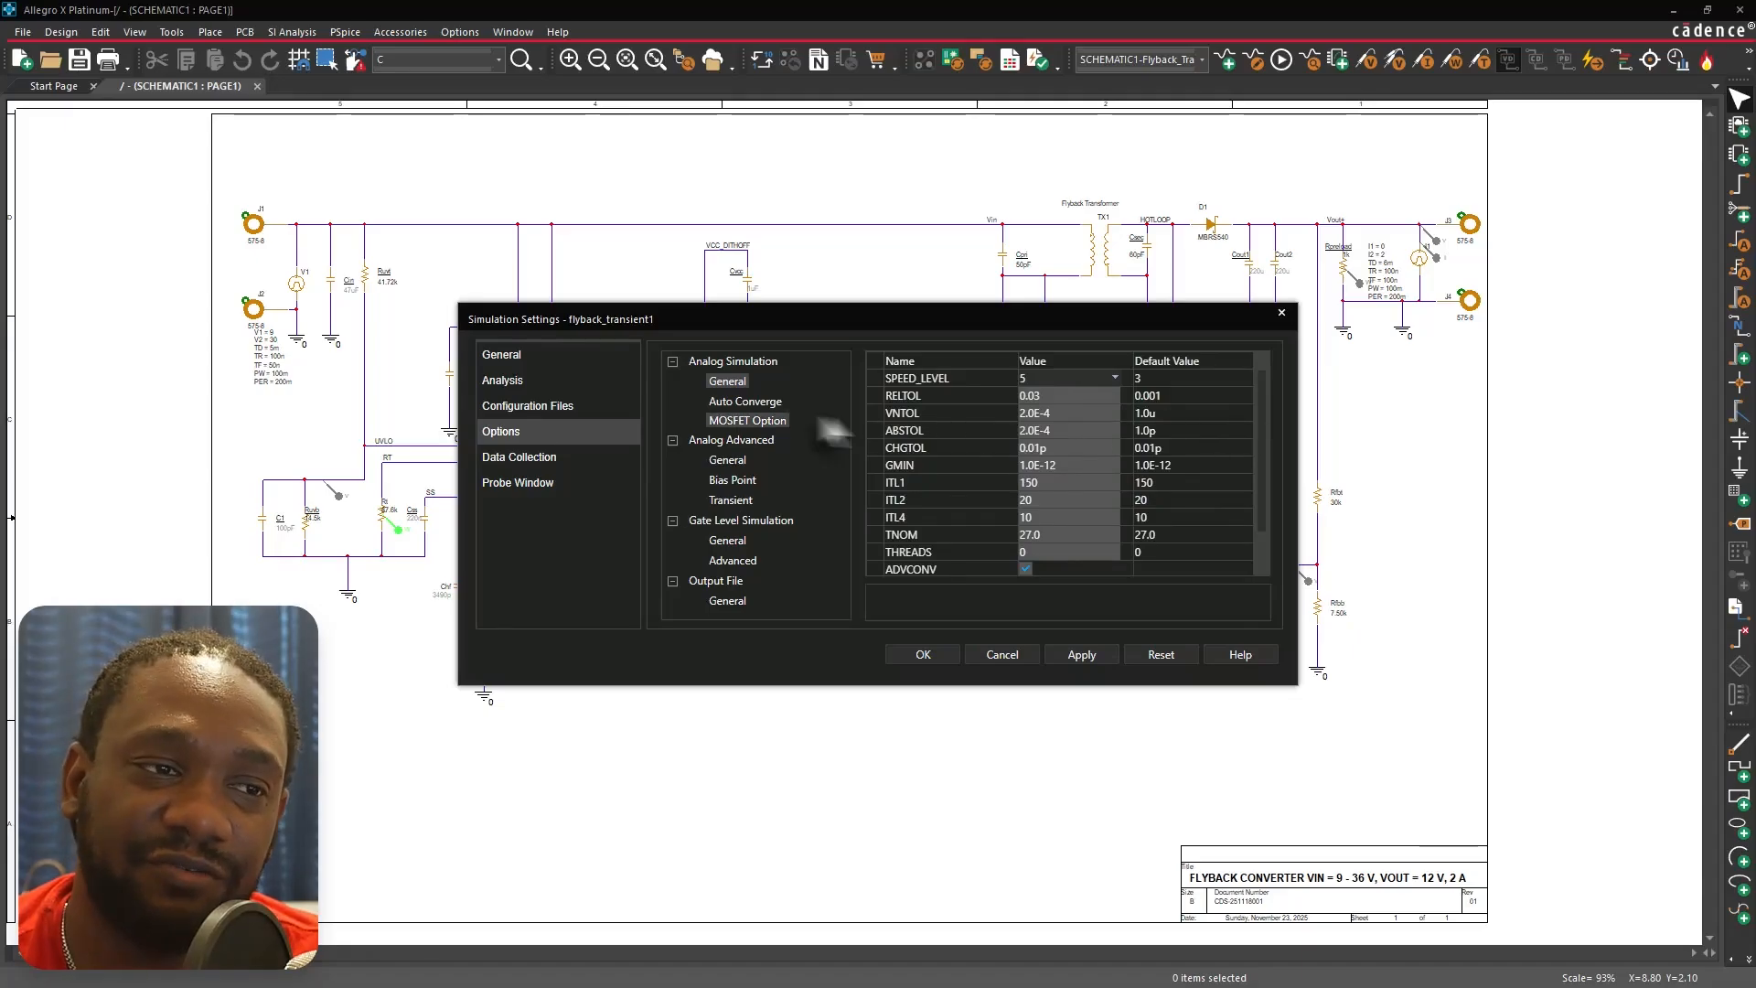
pyautogui.click(767, 400)
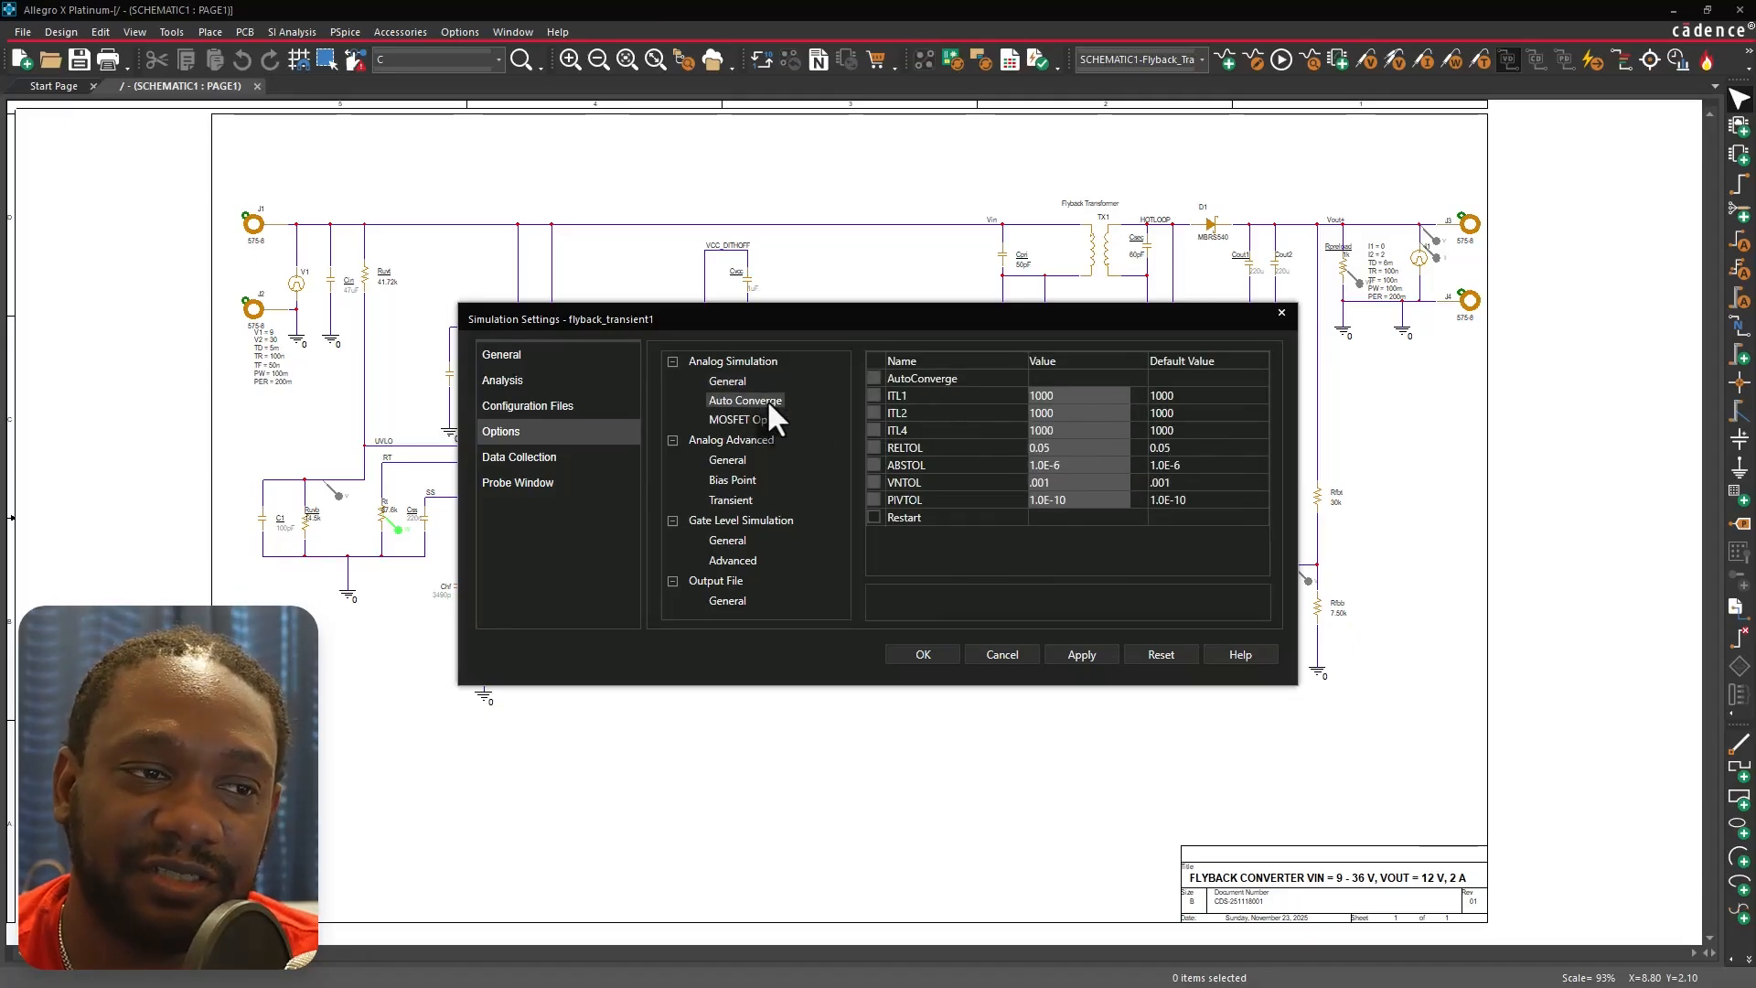
pyautogui.click(721, 420)
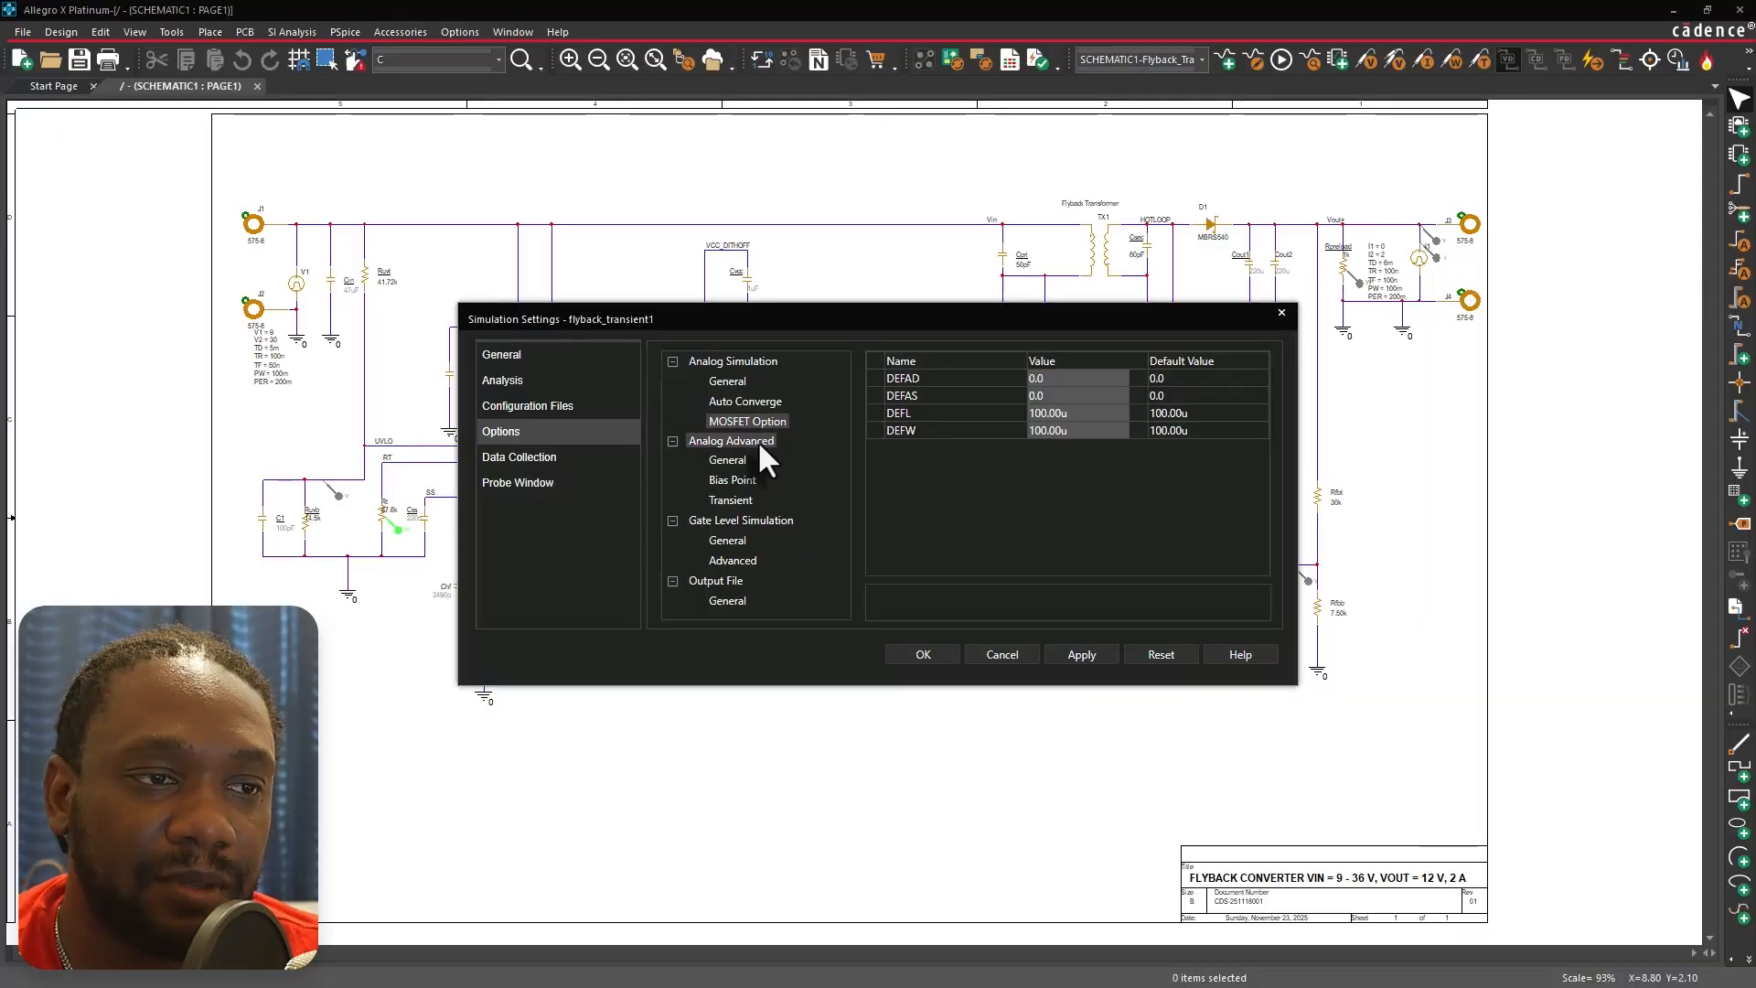
# Browse the Analog Advanced general, bias point and transient option pages, including WCDEVIATION.
pyautogui.click(757, 441)
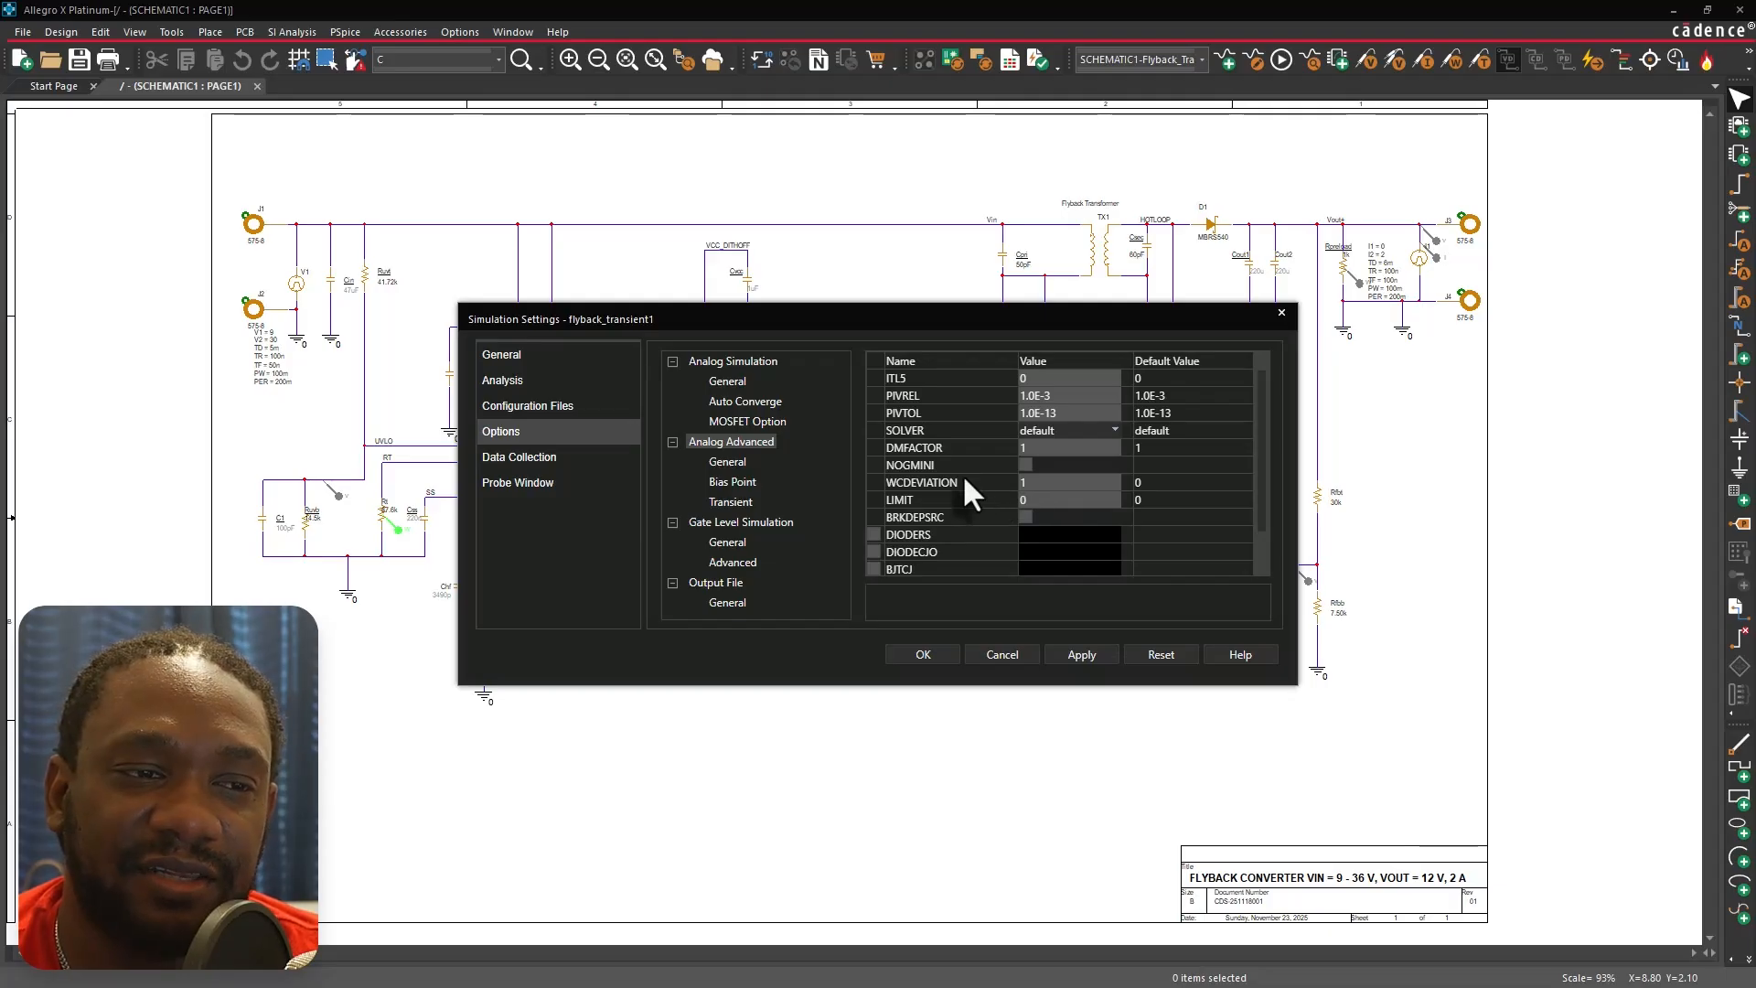
pyautogui.click(1039, 483)
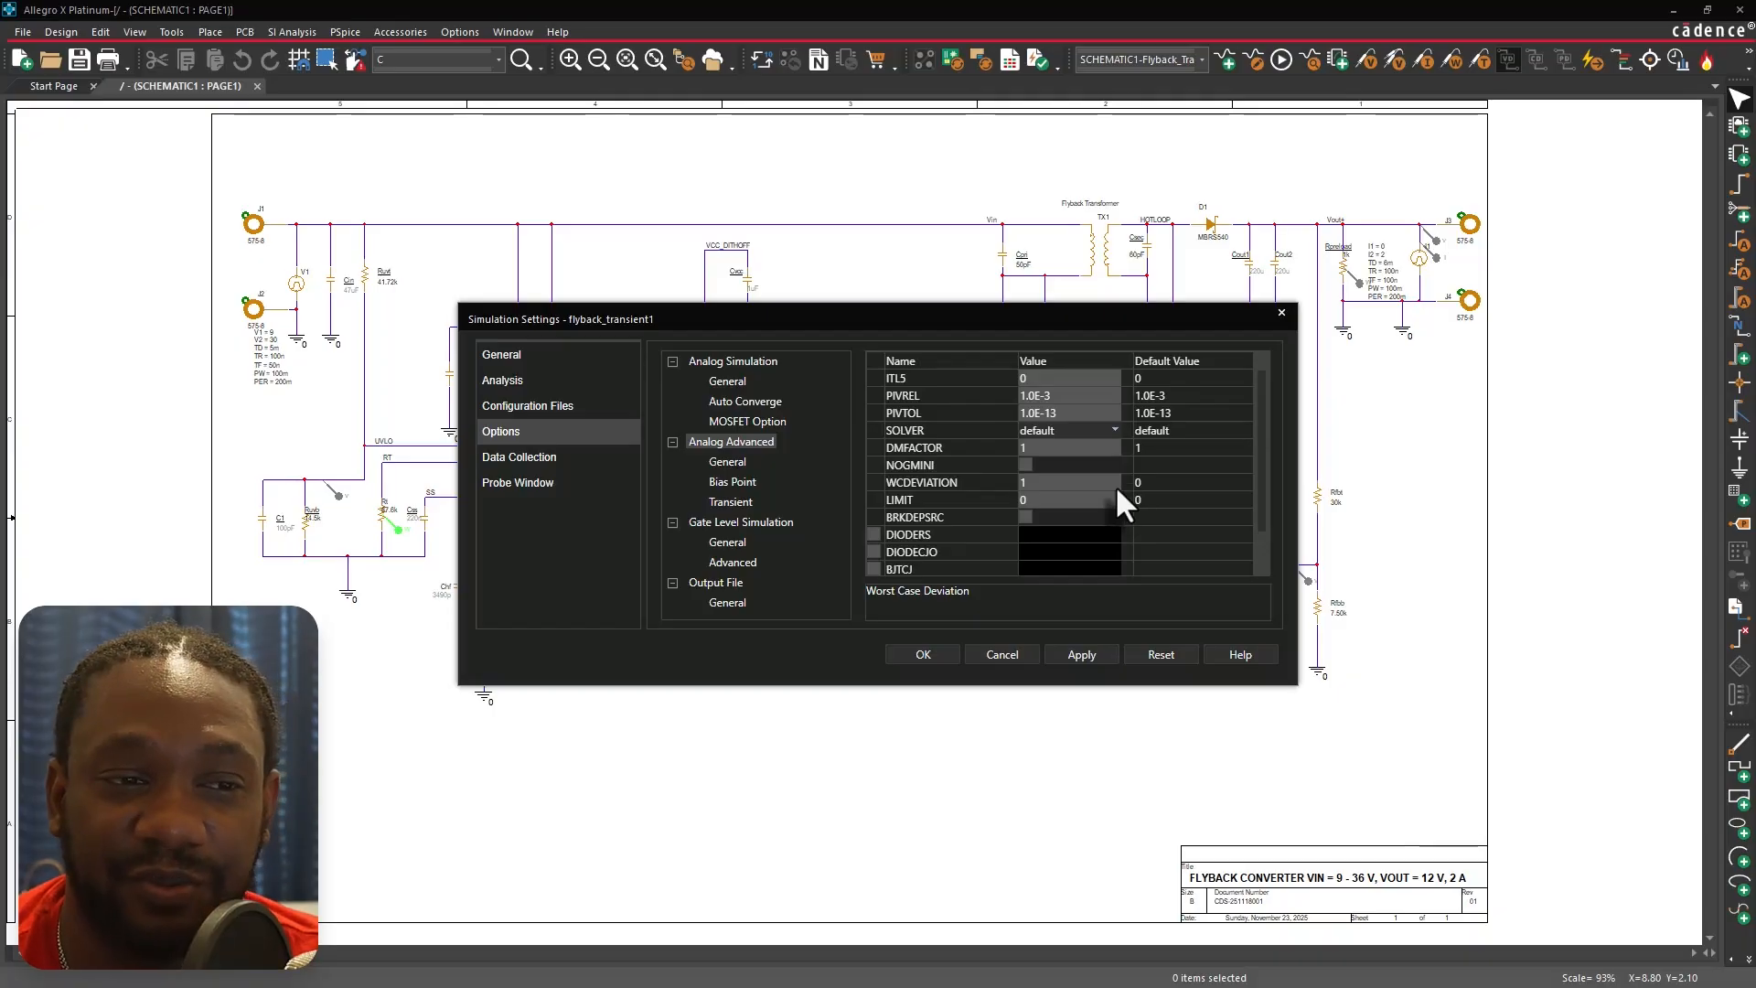
pyautogui.scroll(-1, 1211, 523)
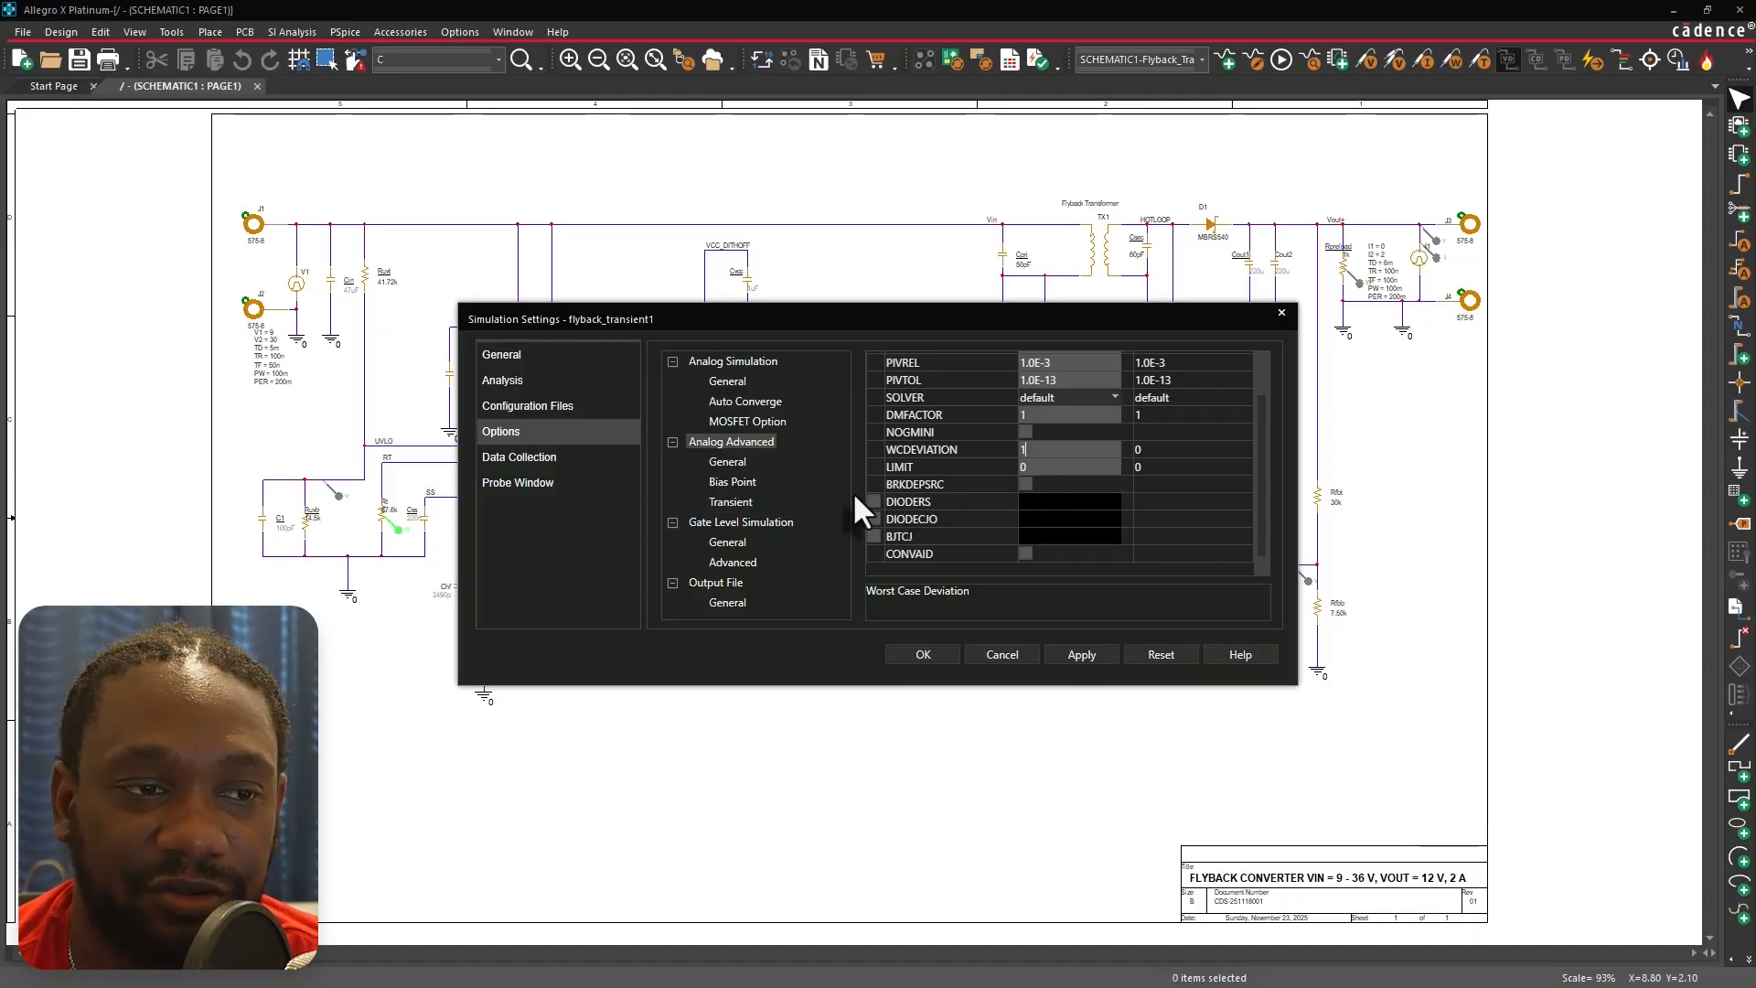
pyautogui.click(727, 461)
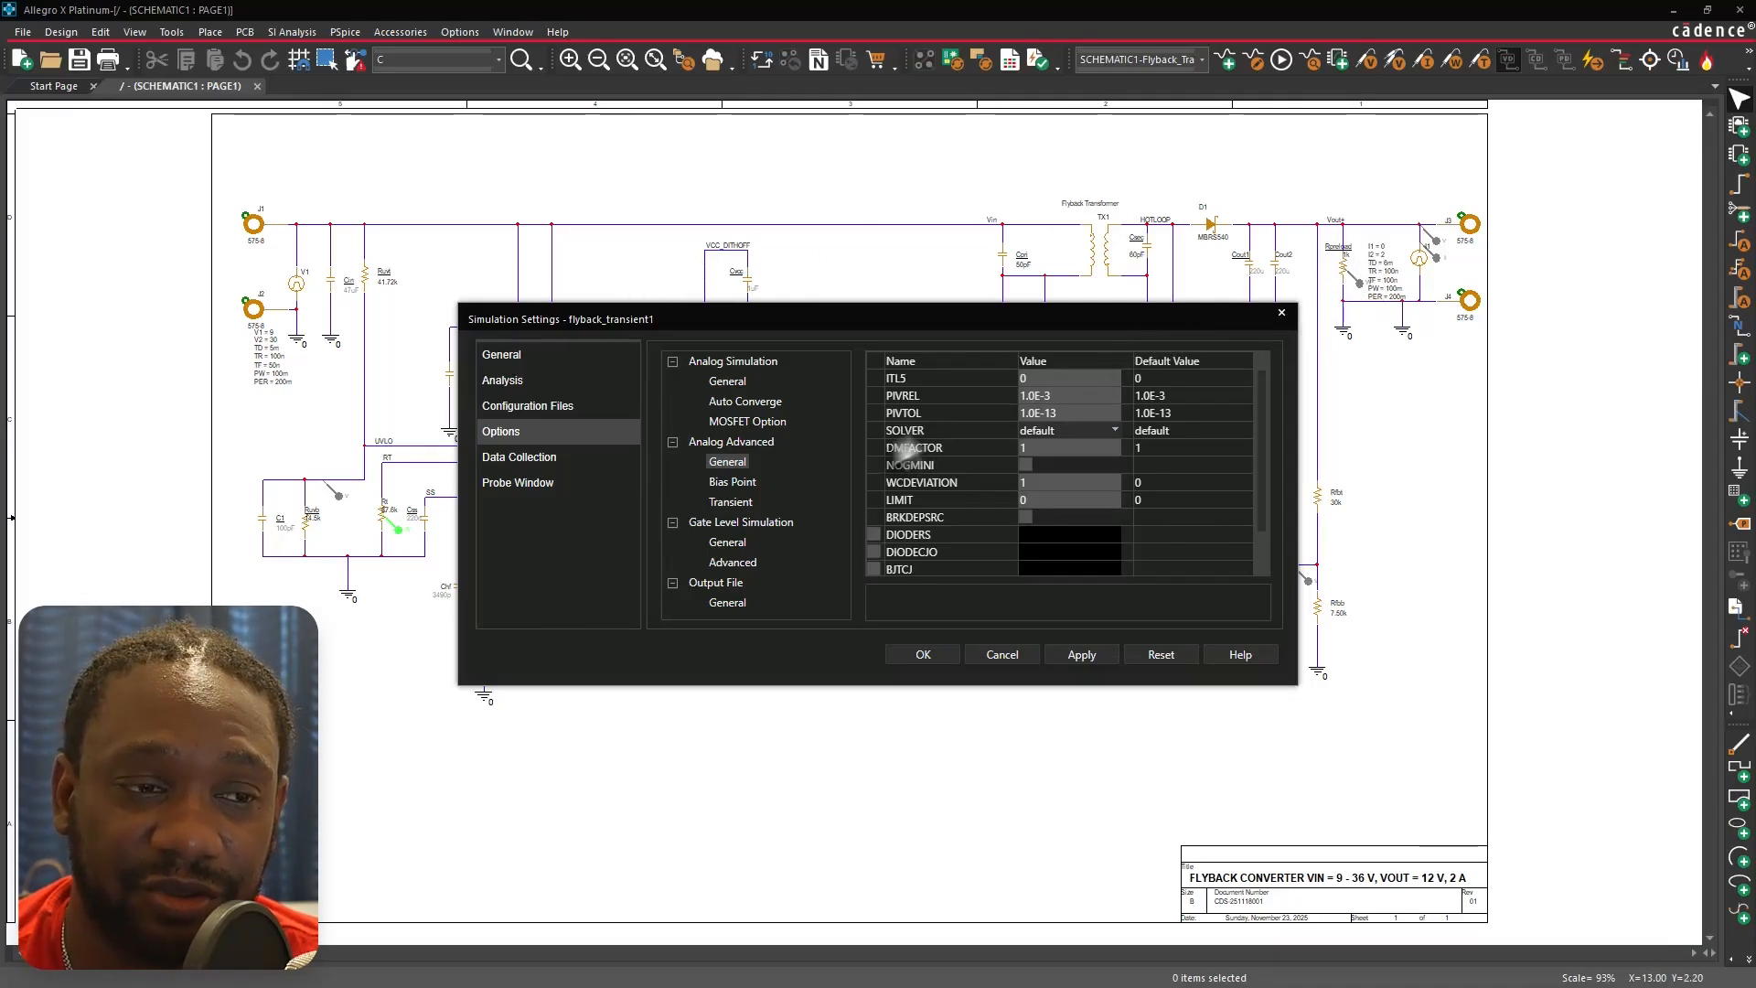
pyautogui.click(730, 480)
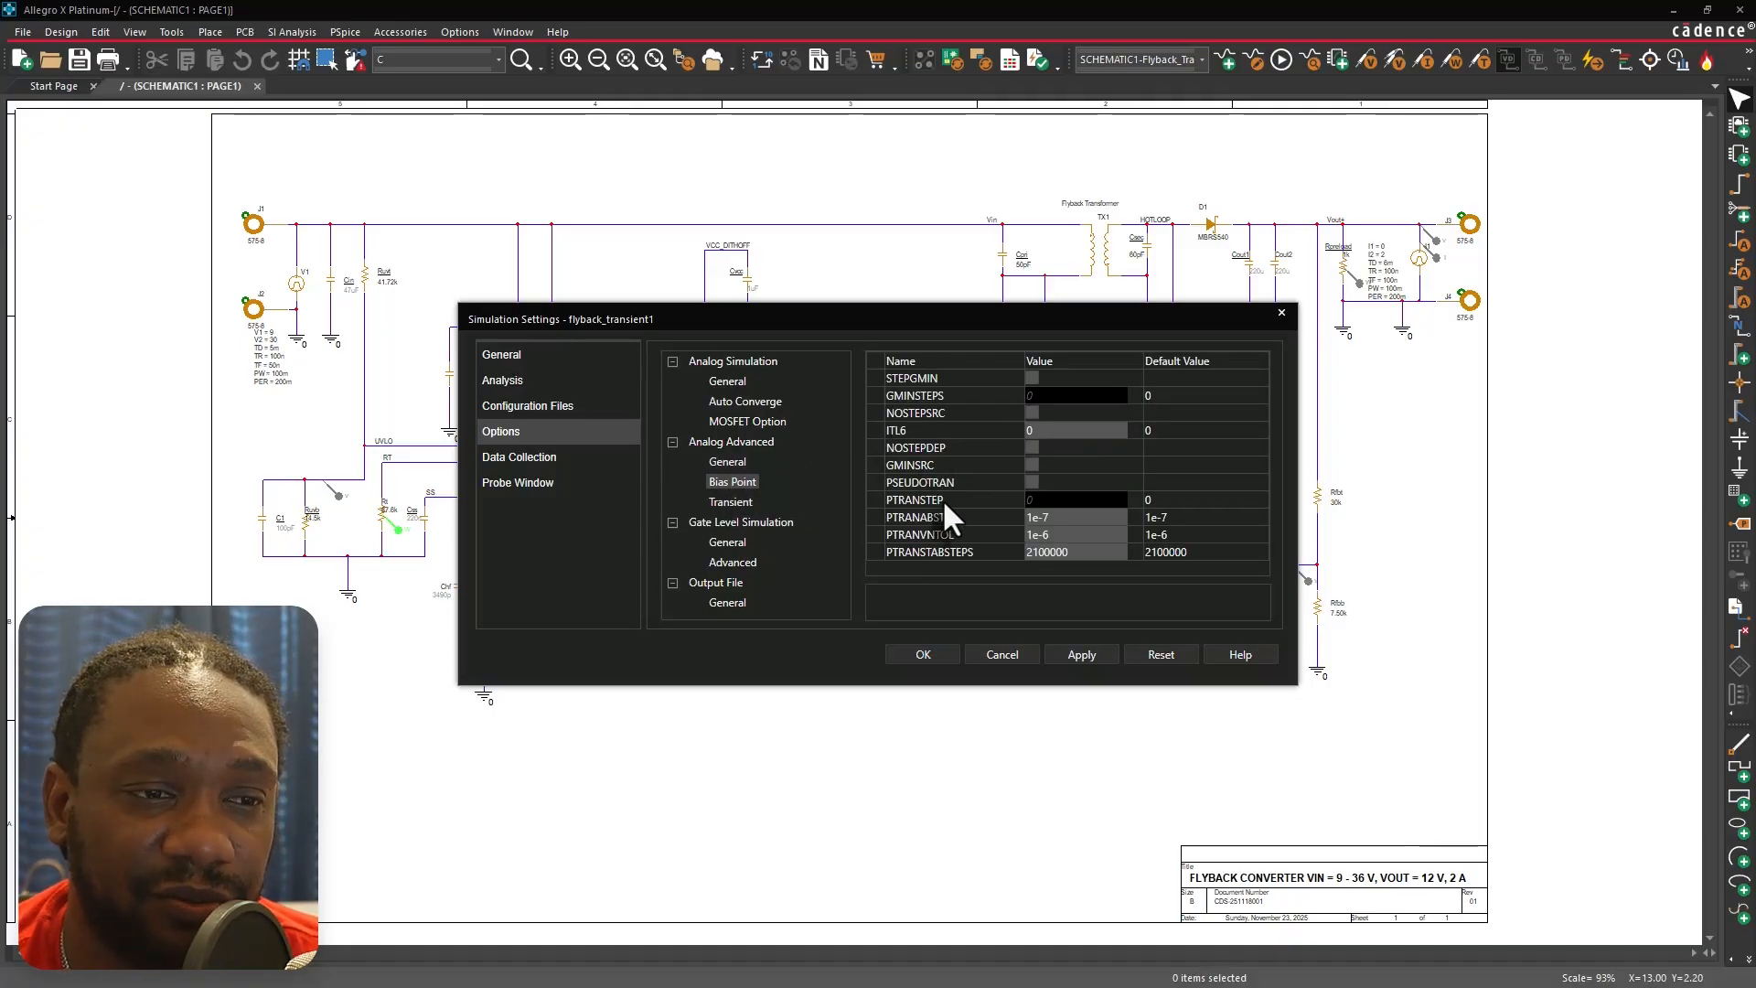
pyautogui.click(739, 500)
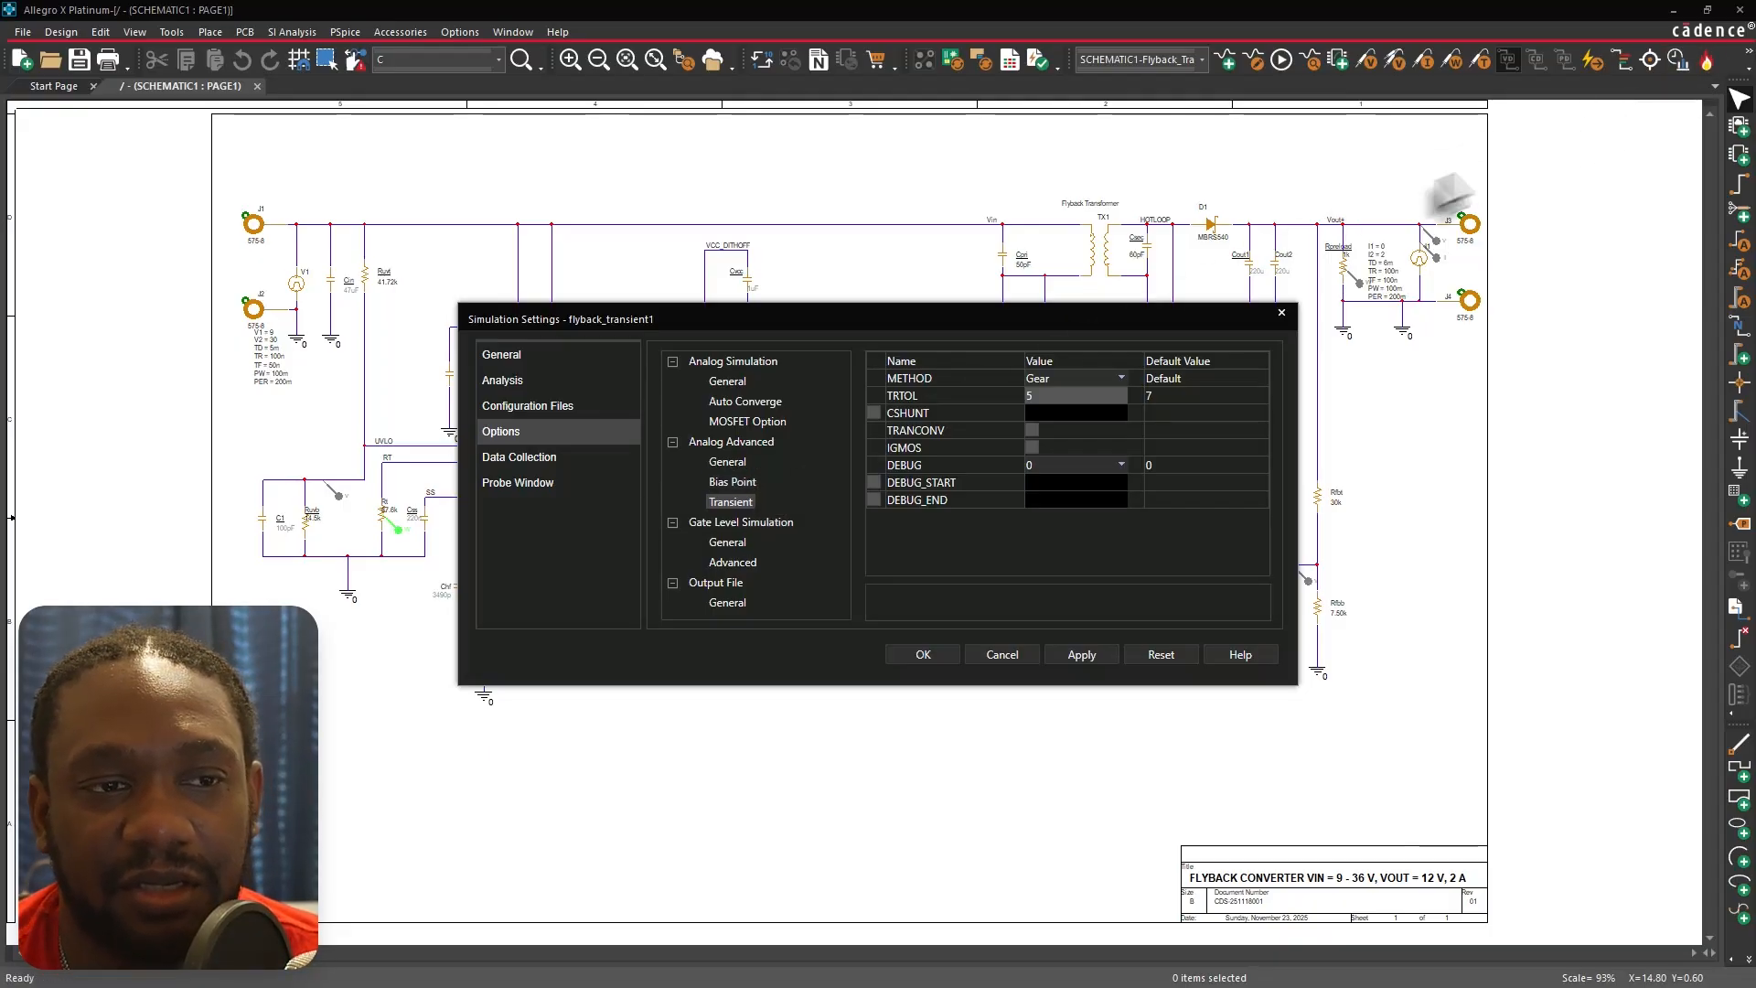
# Inspect the transient METHOD choices, TRTOL value and CSHUNT option without changing them.
pyautogui.click(1122, 379)
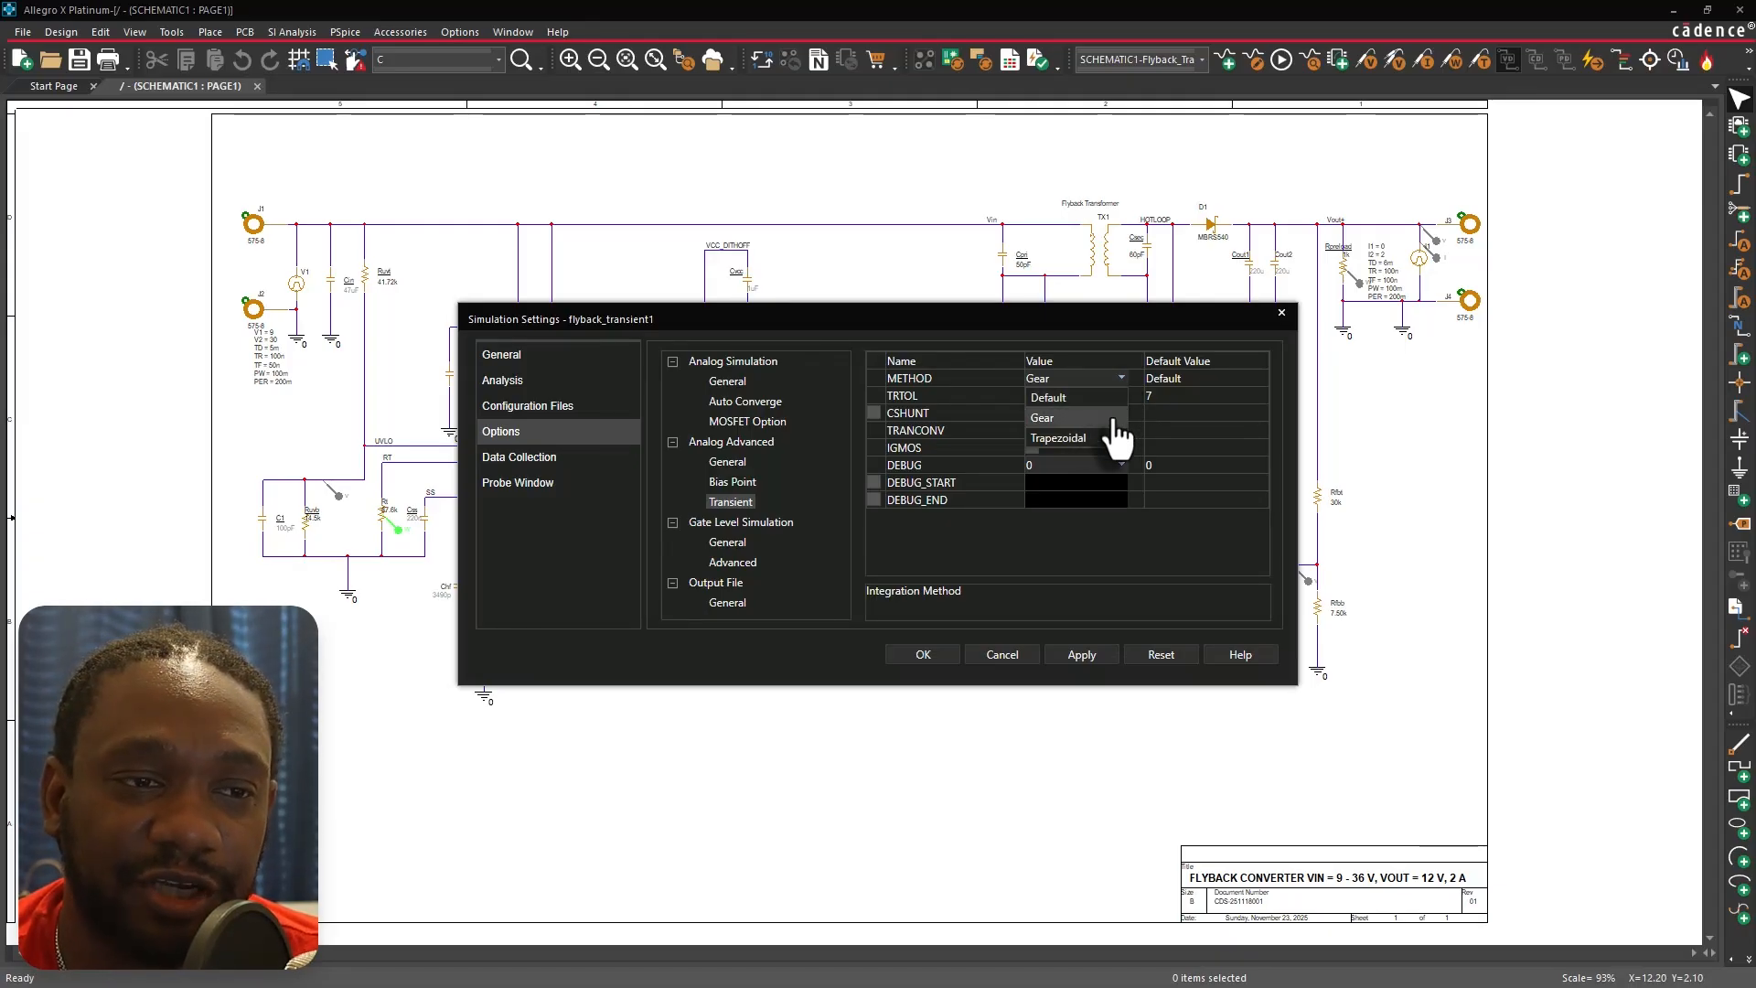
pyautogui.click(1127, 379)
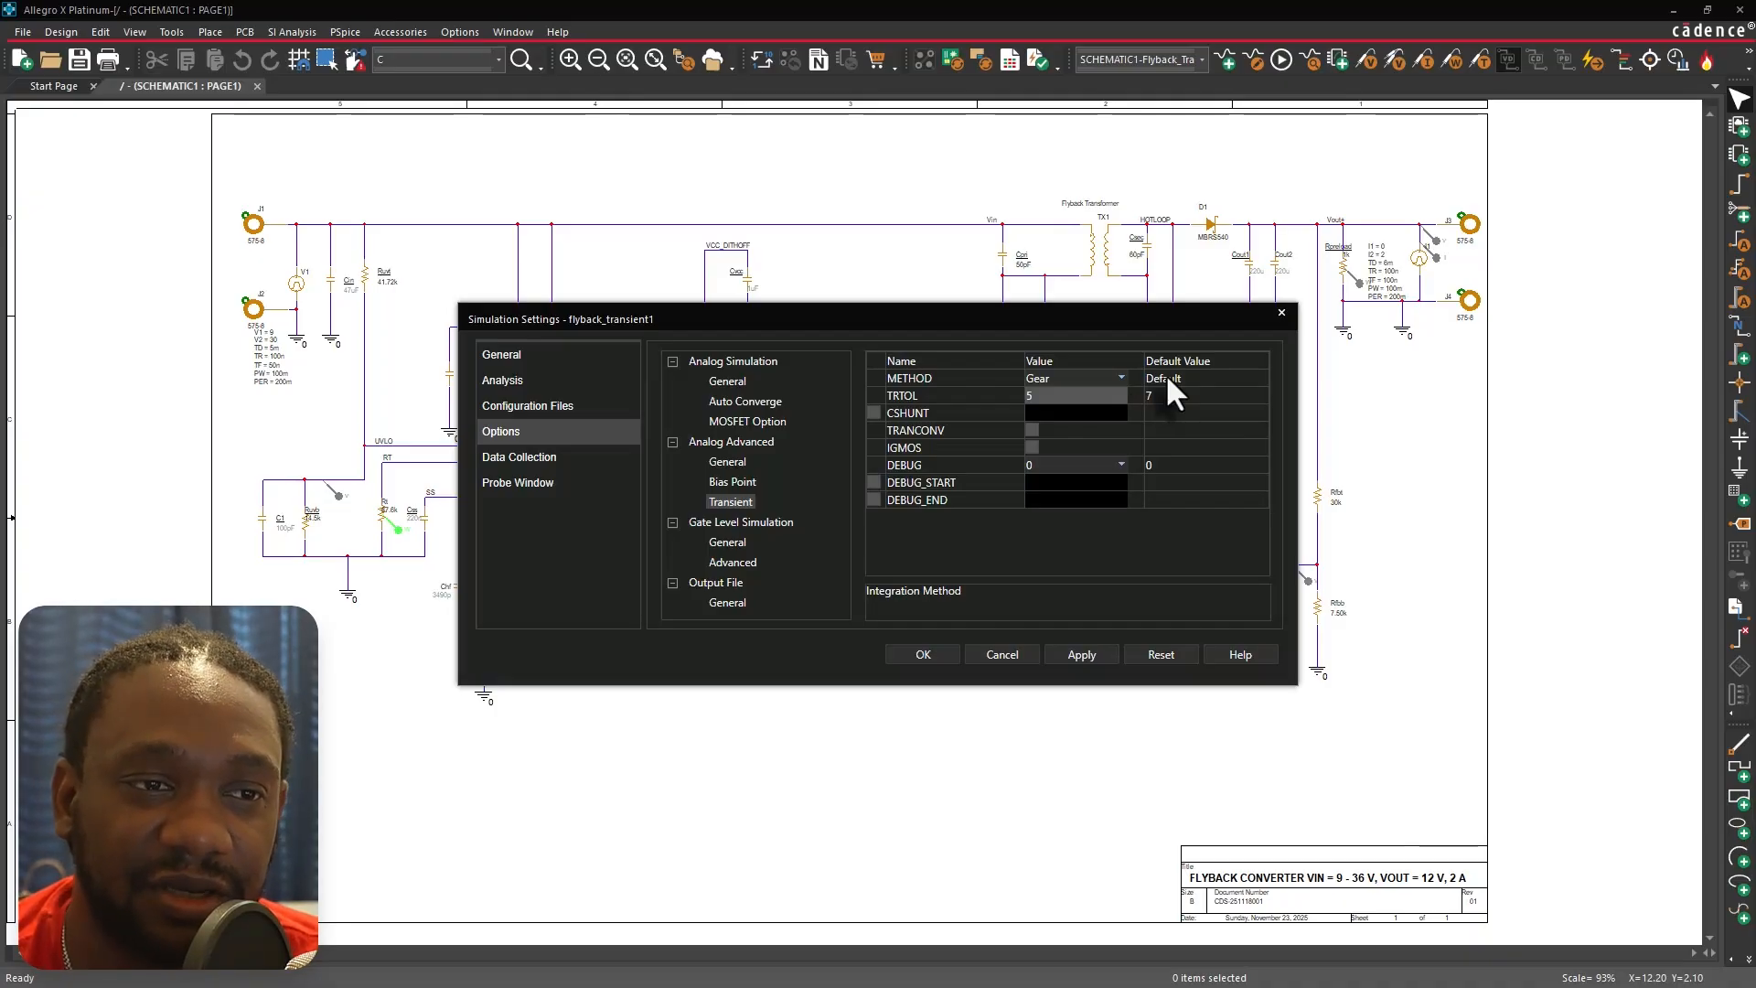
pyautogui.click(1114, 395)
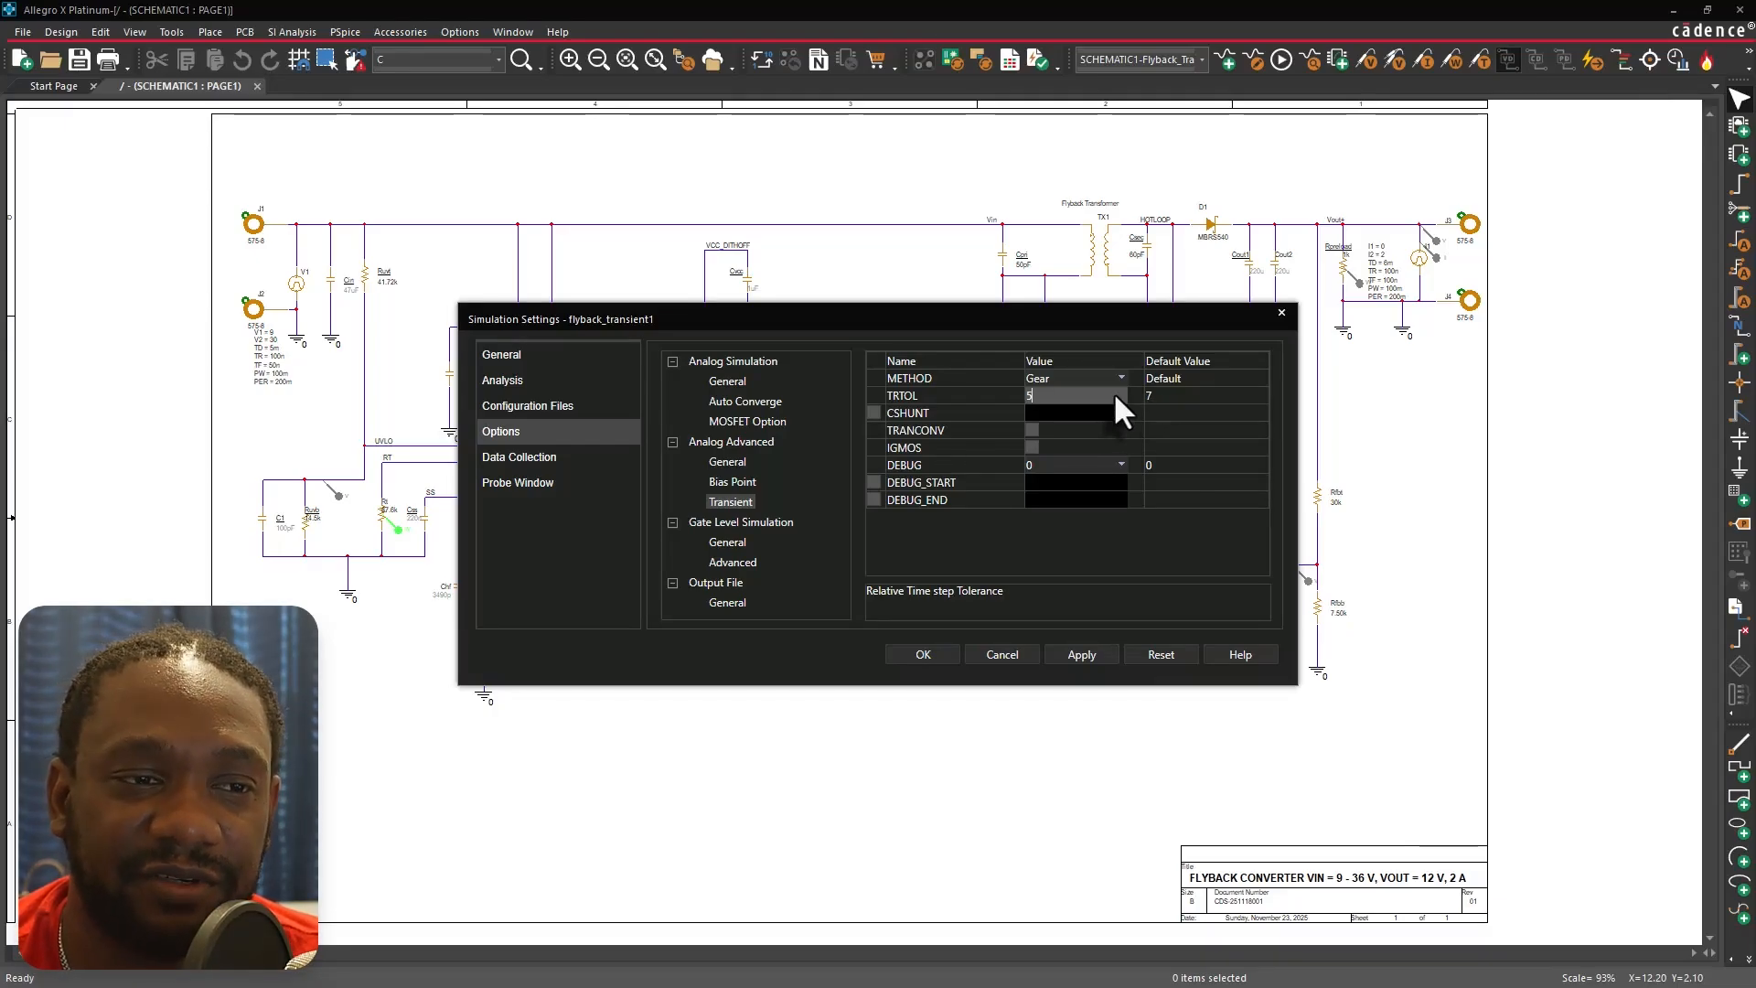
pyautogui.click(874, 412)
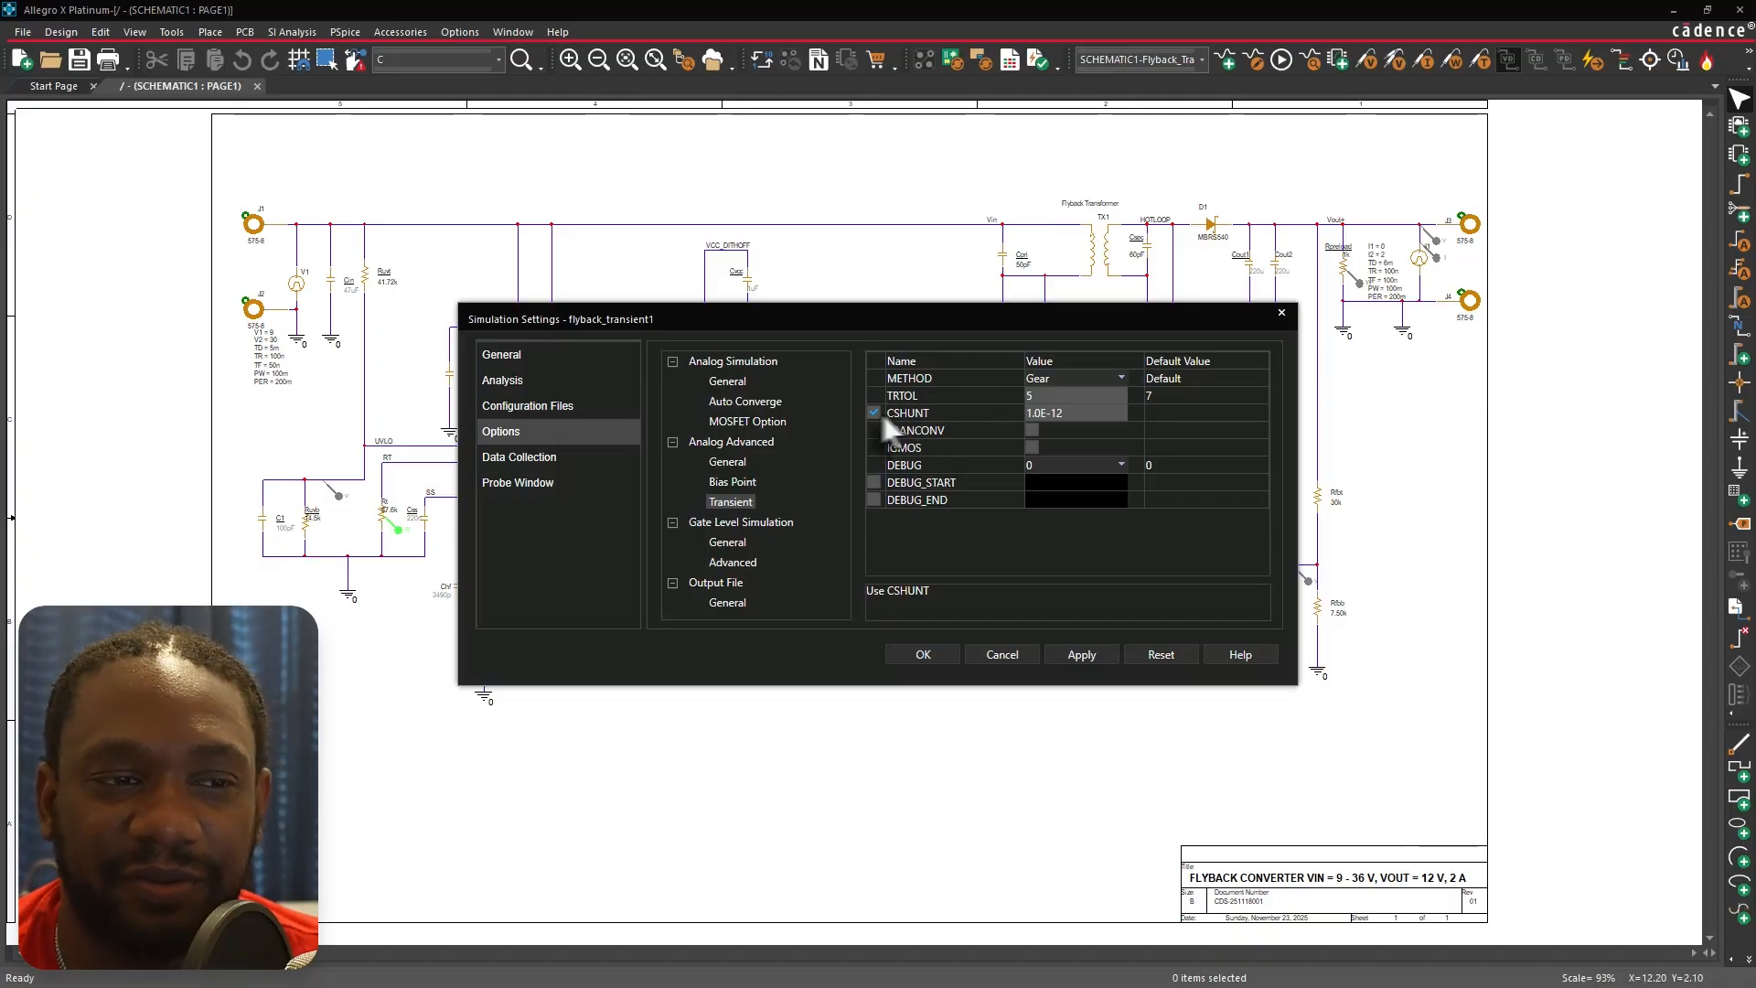
pyautogui.click(875, 412)
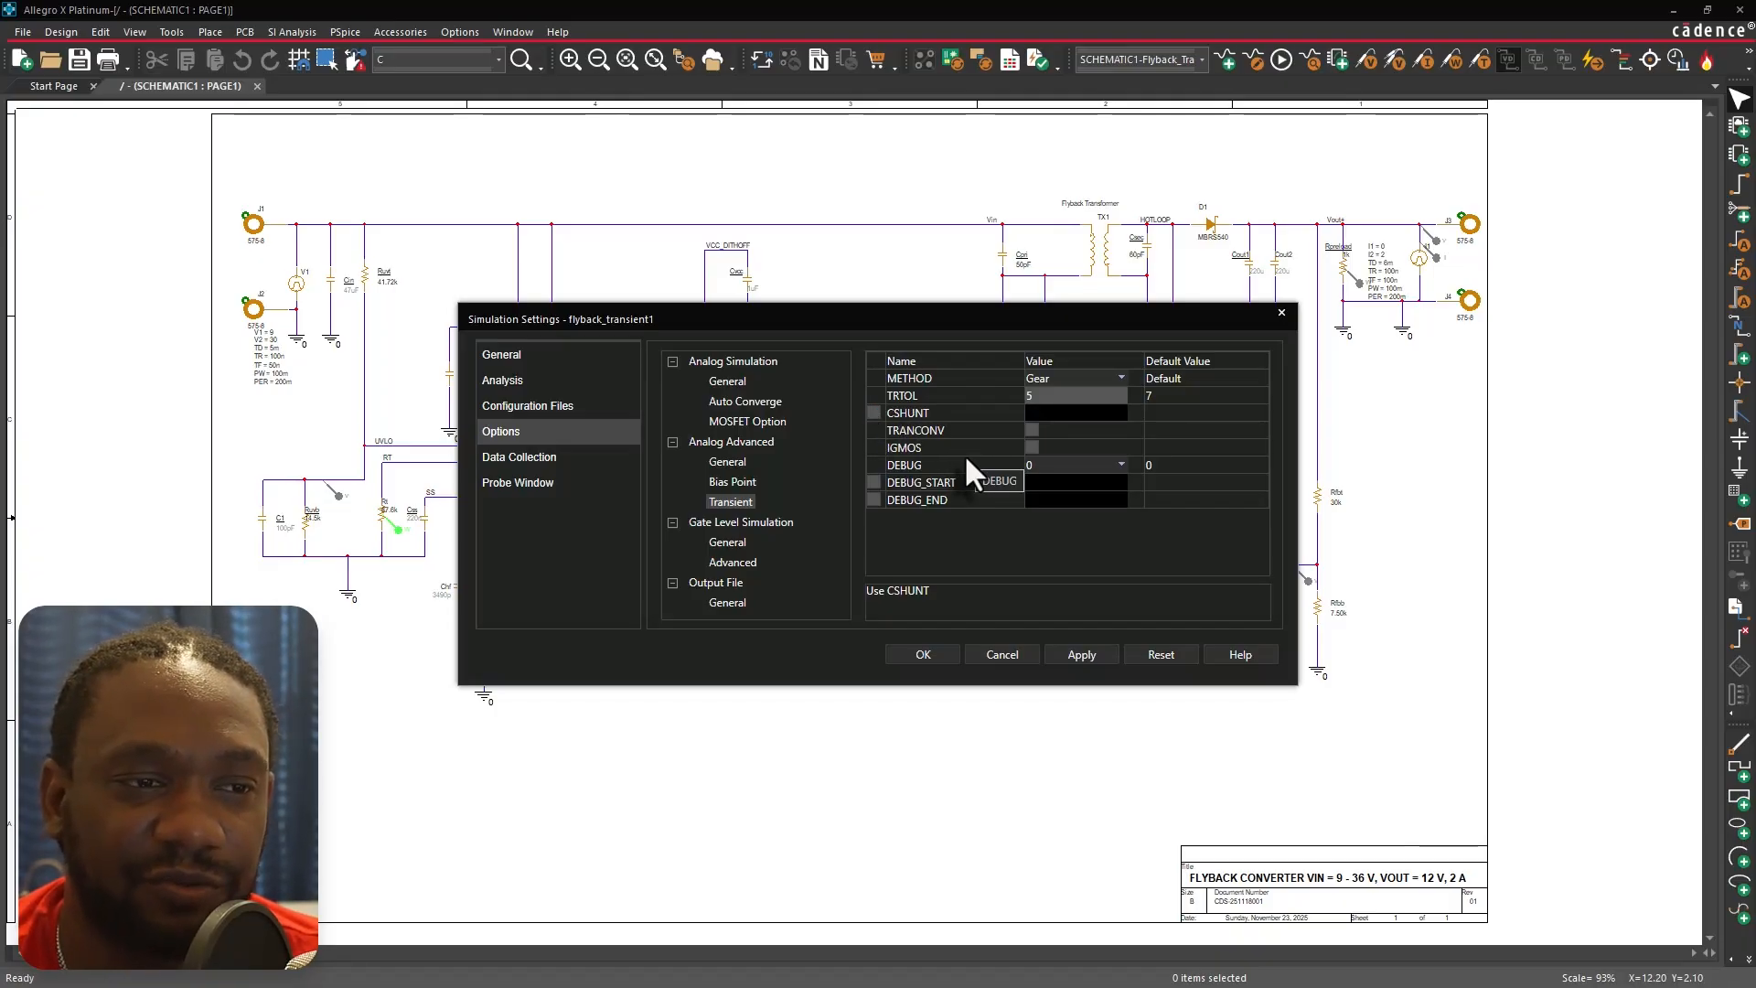
# Browse the gate-level simulation, output file and data collection settings pages.
pyautogui.click(743, 538)
pyautogui.click(728, 602)
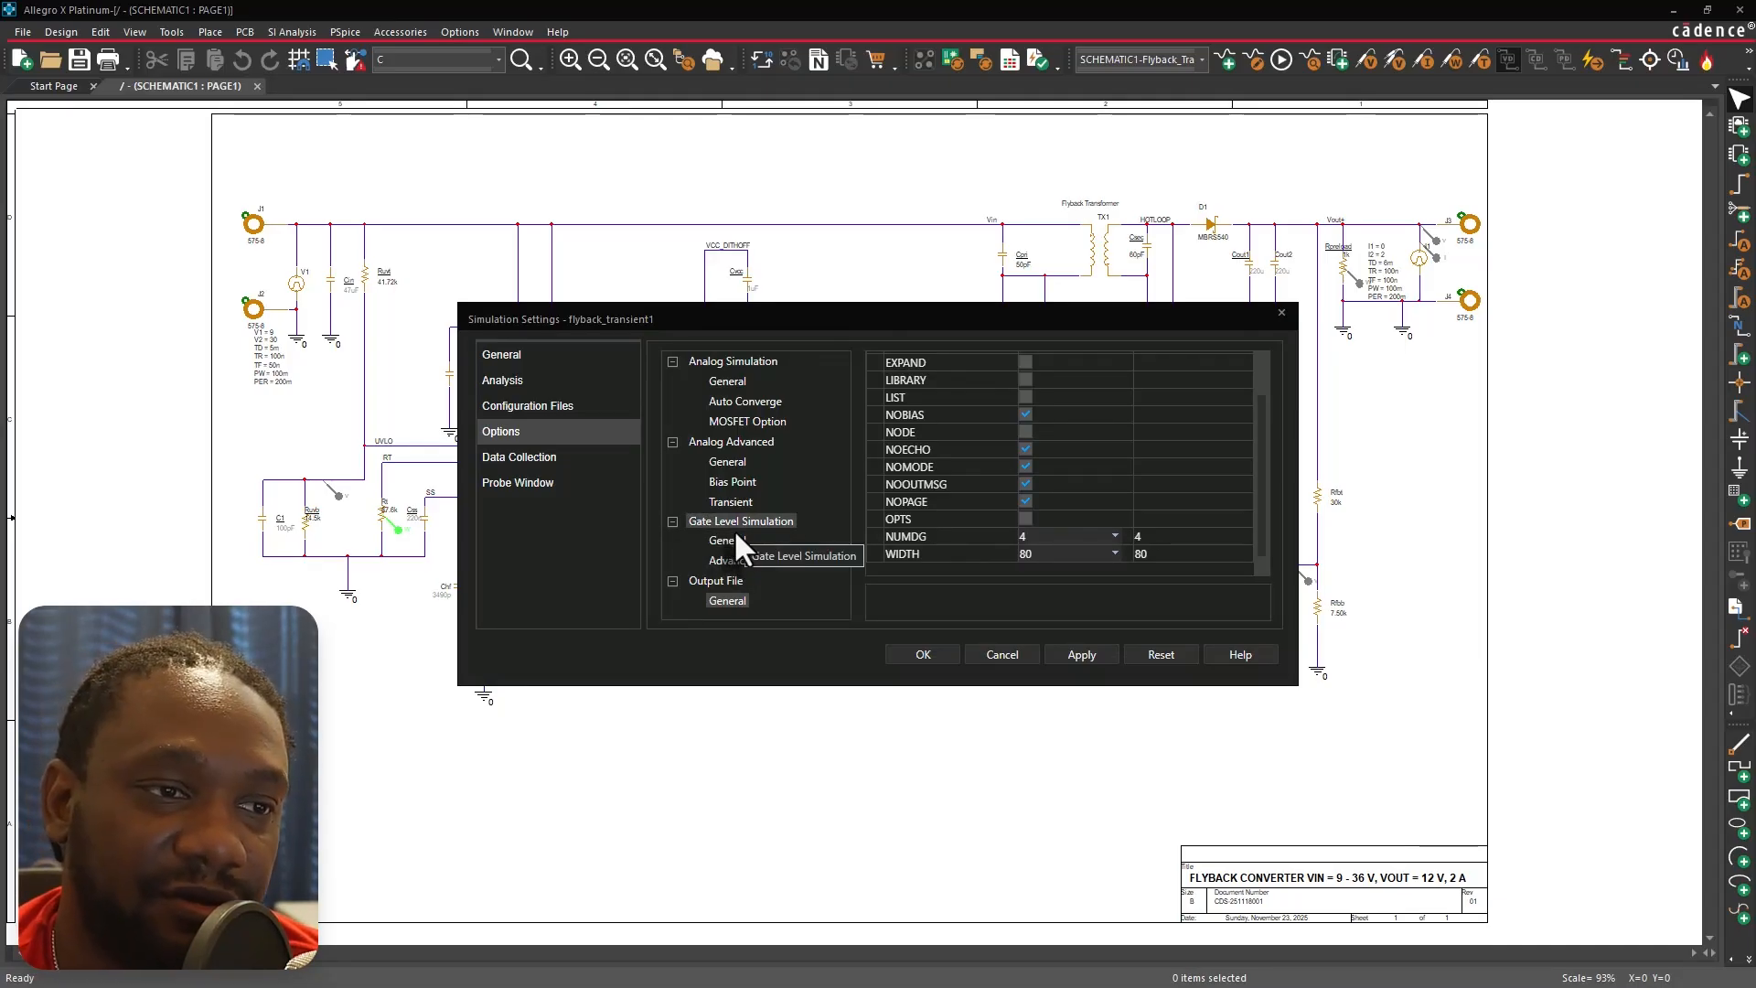
pyautogui.click(598, 460)
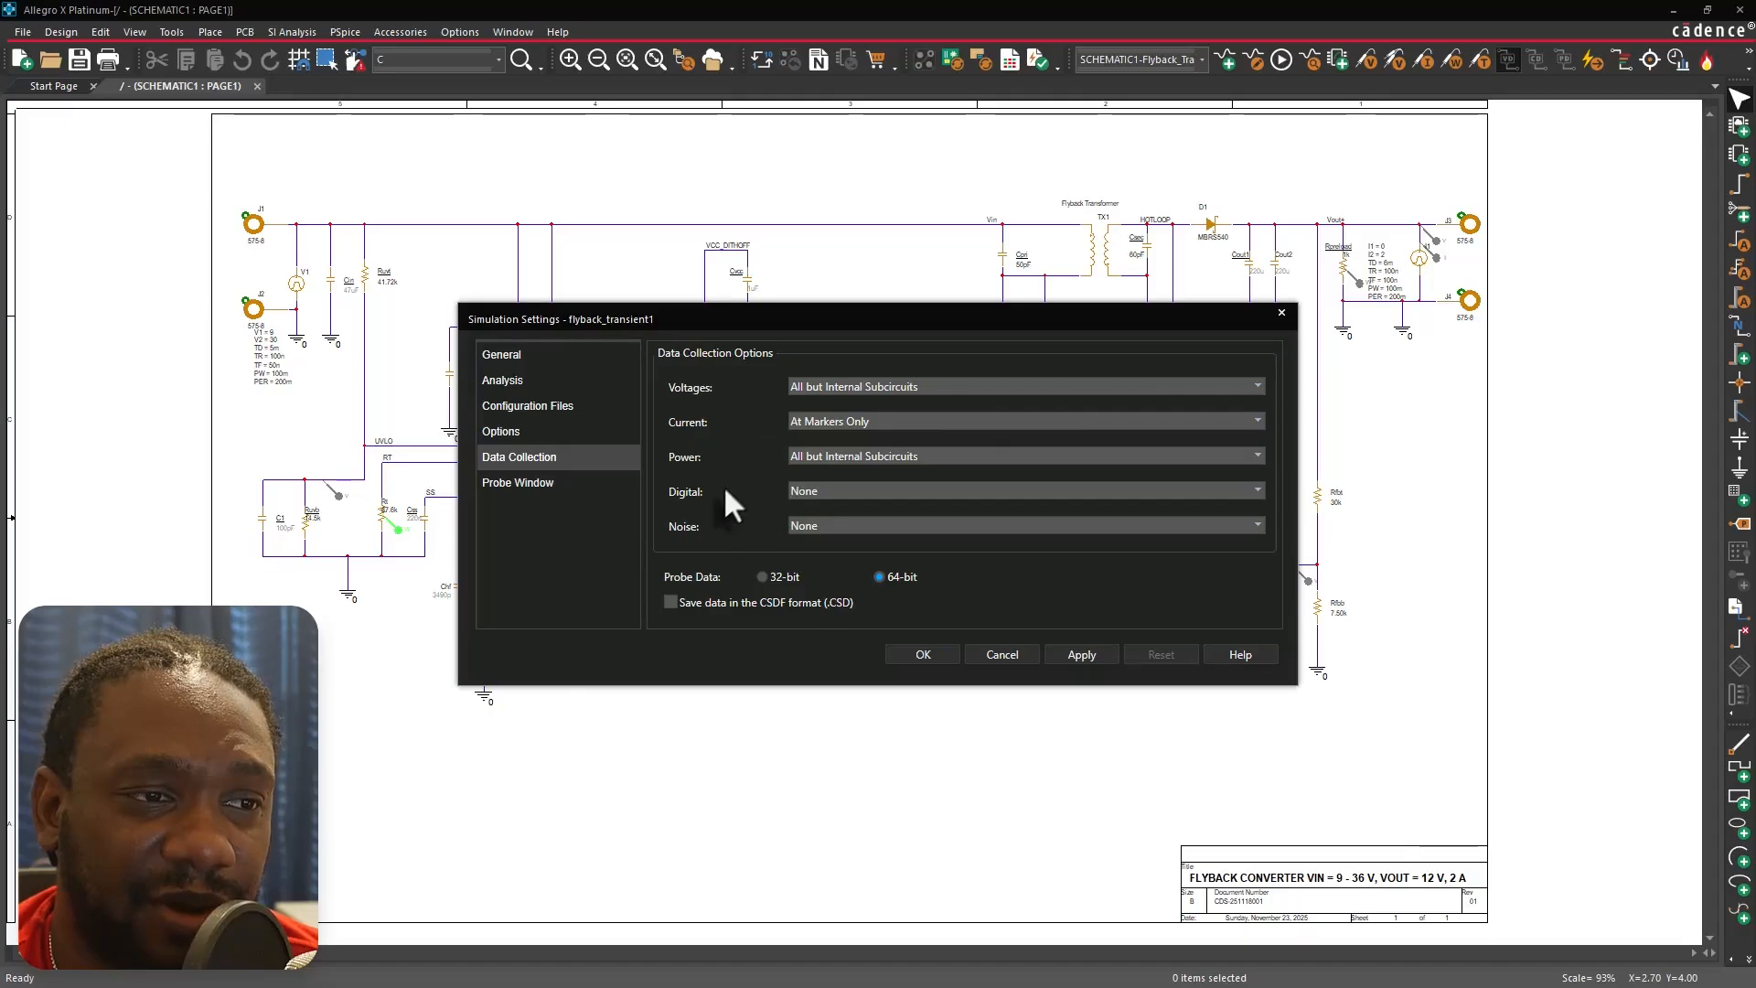
# Review the Voltages and Current data collection choices and close the settings dialog without changes.
pyautogui.click(1255, 388)
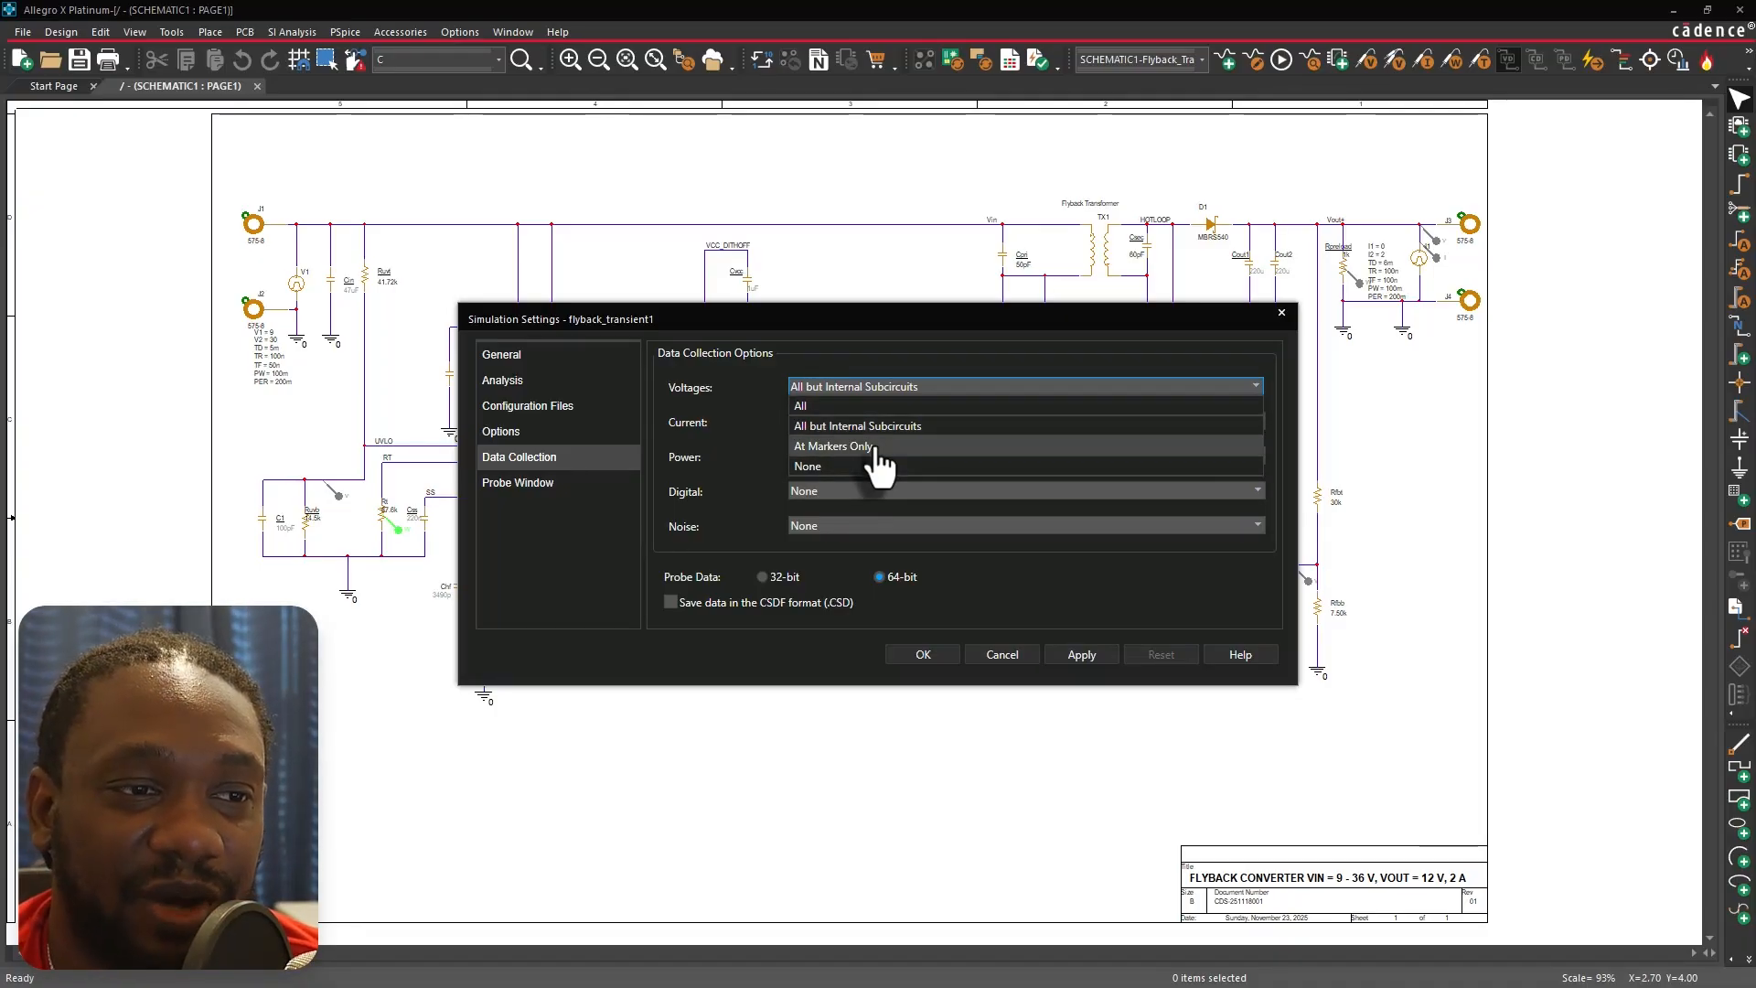
pyautogui.click(716, 383)
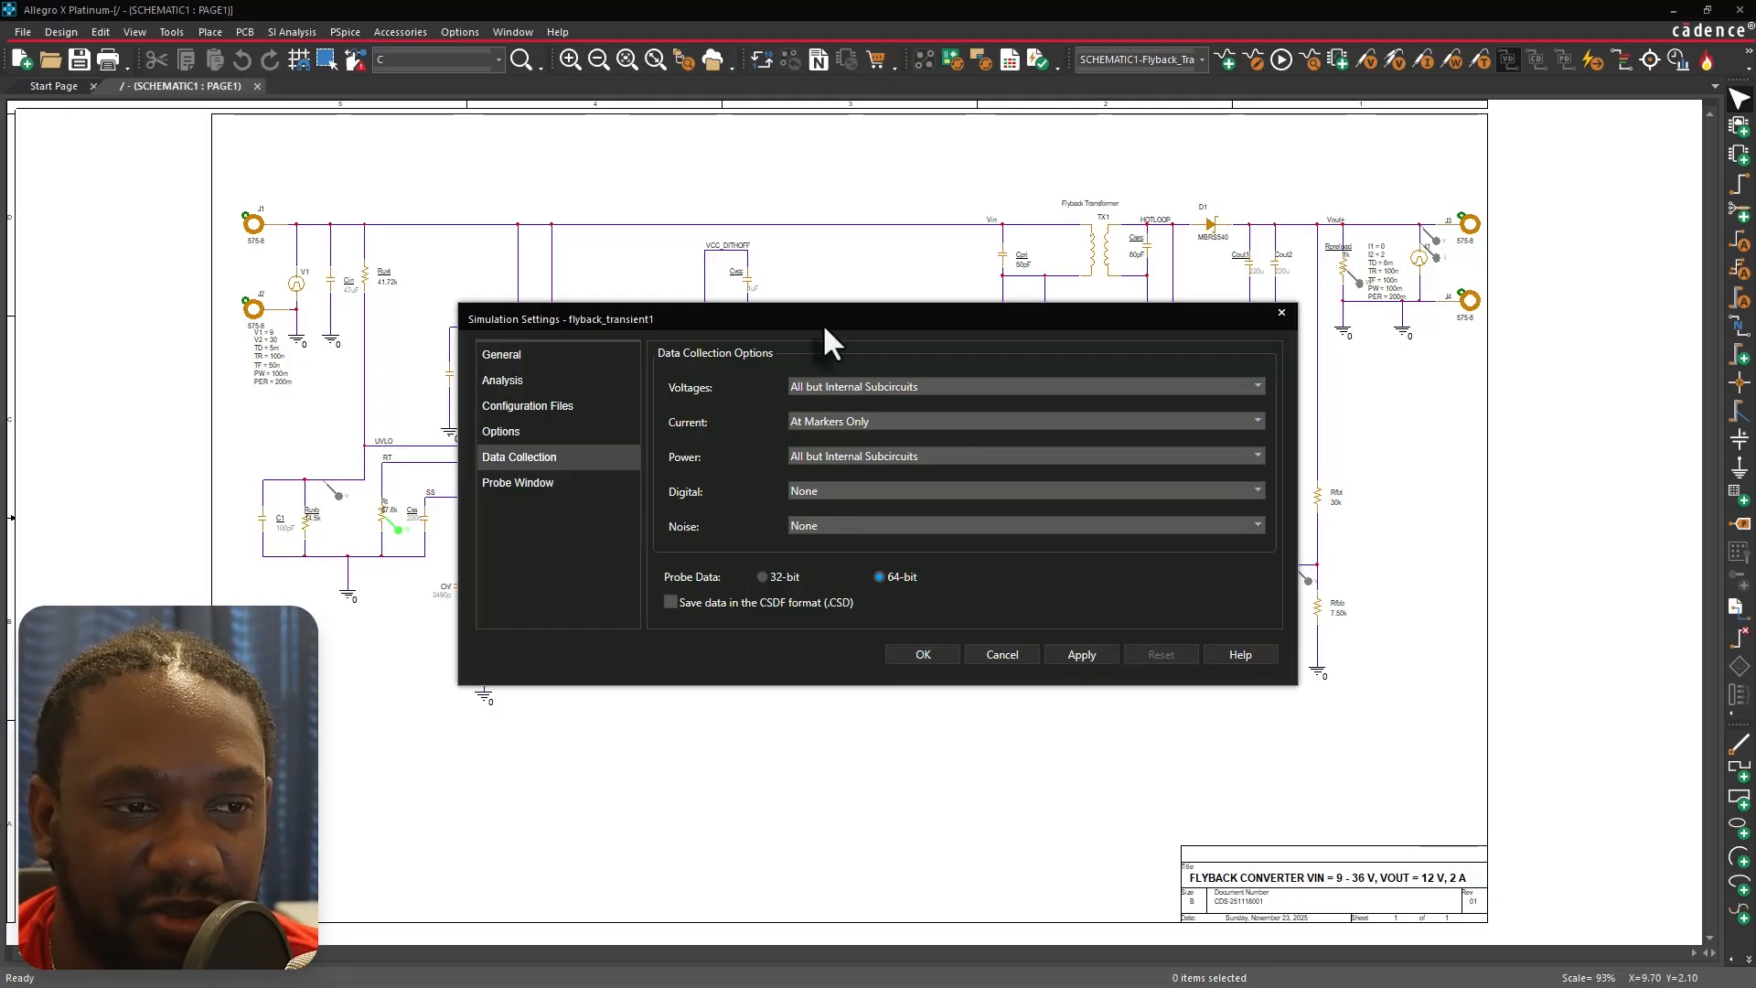
pyautogui.moveTo(813, 318)
pyautogui.mouseDown()
pyautogui.moveTo(904, 448)
pyautogui.moveTo(892, 393)
pyautogui.moveTo(833, 345)
pyautogui.mouseUp()
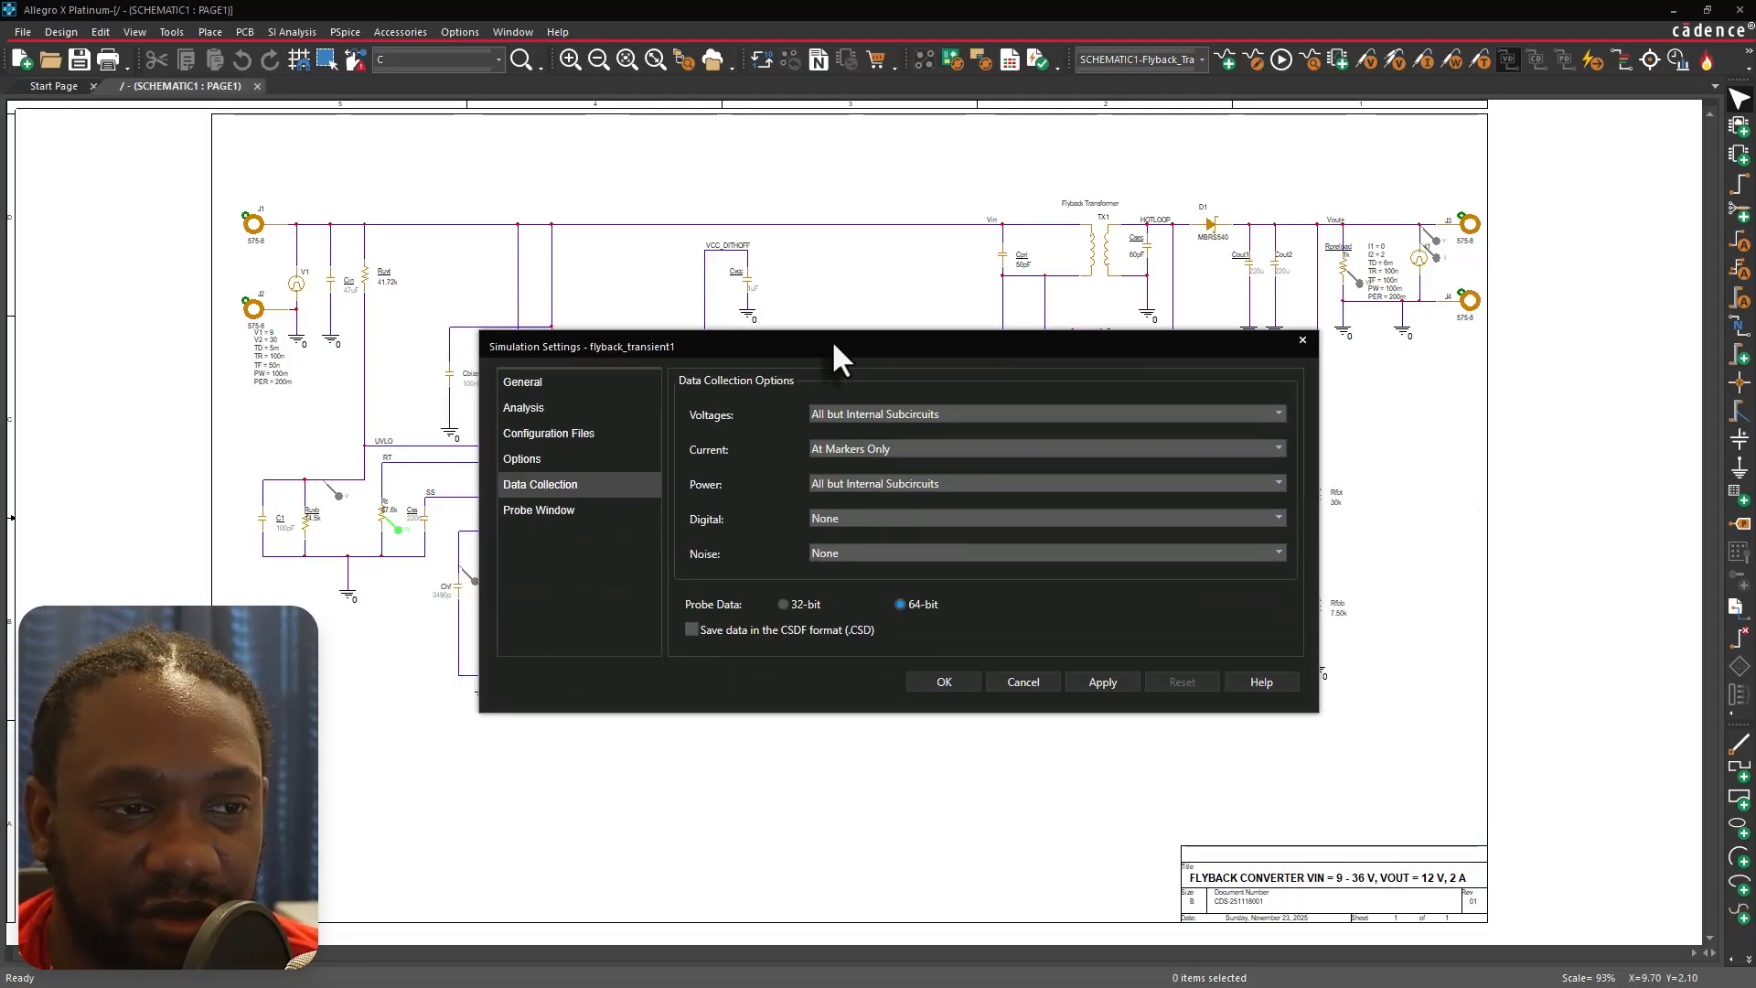
pyautogui.click(1277, 450)
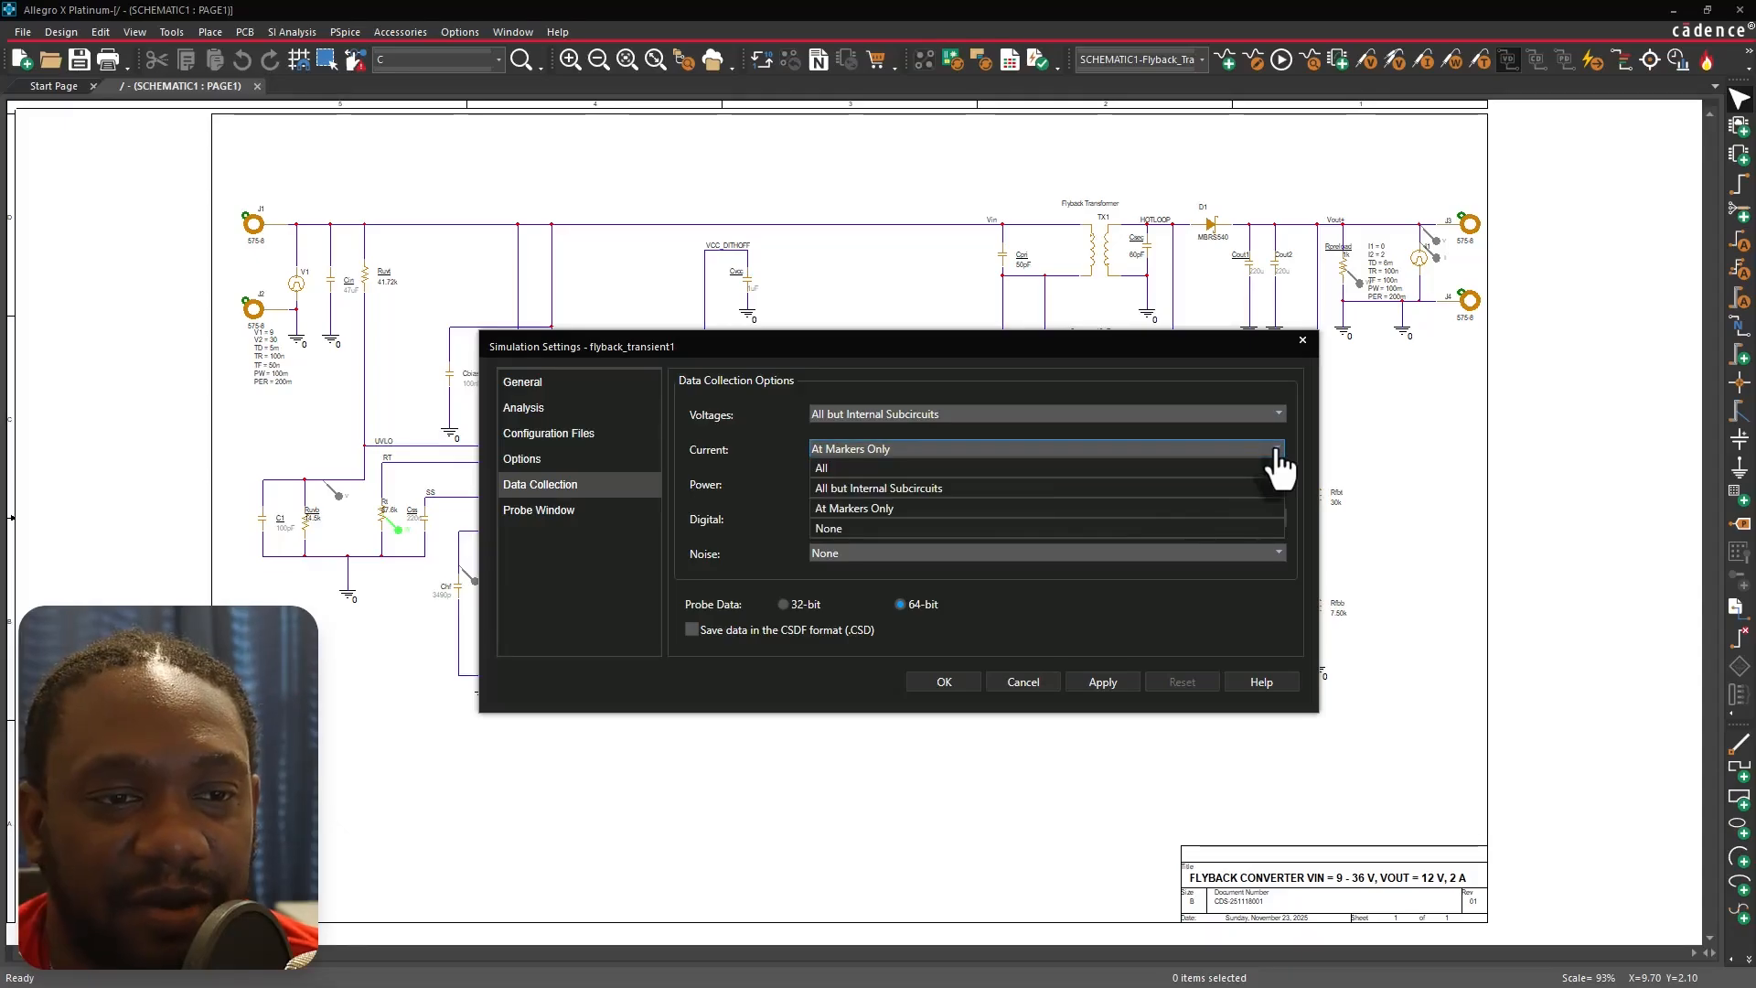
pyautogui.click(1278, 450)
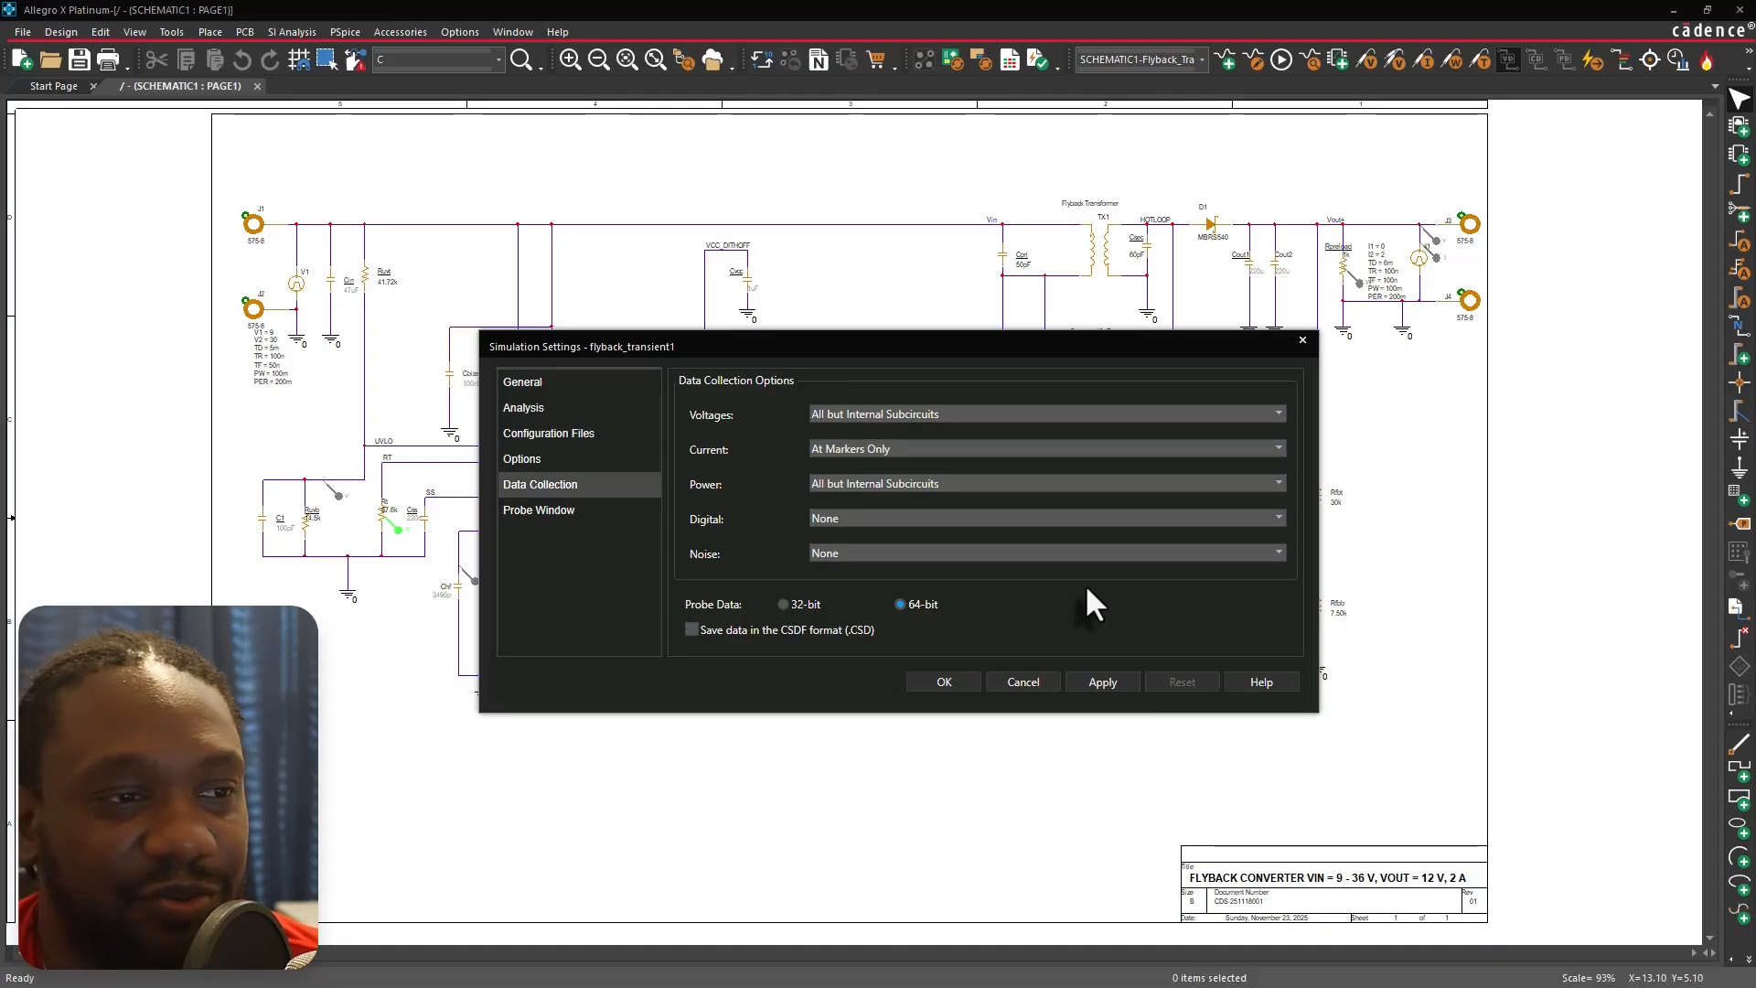
pyautogui.click(1025, 684)
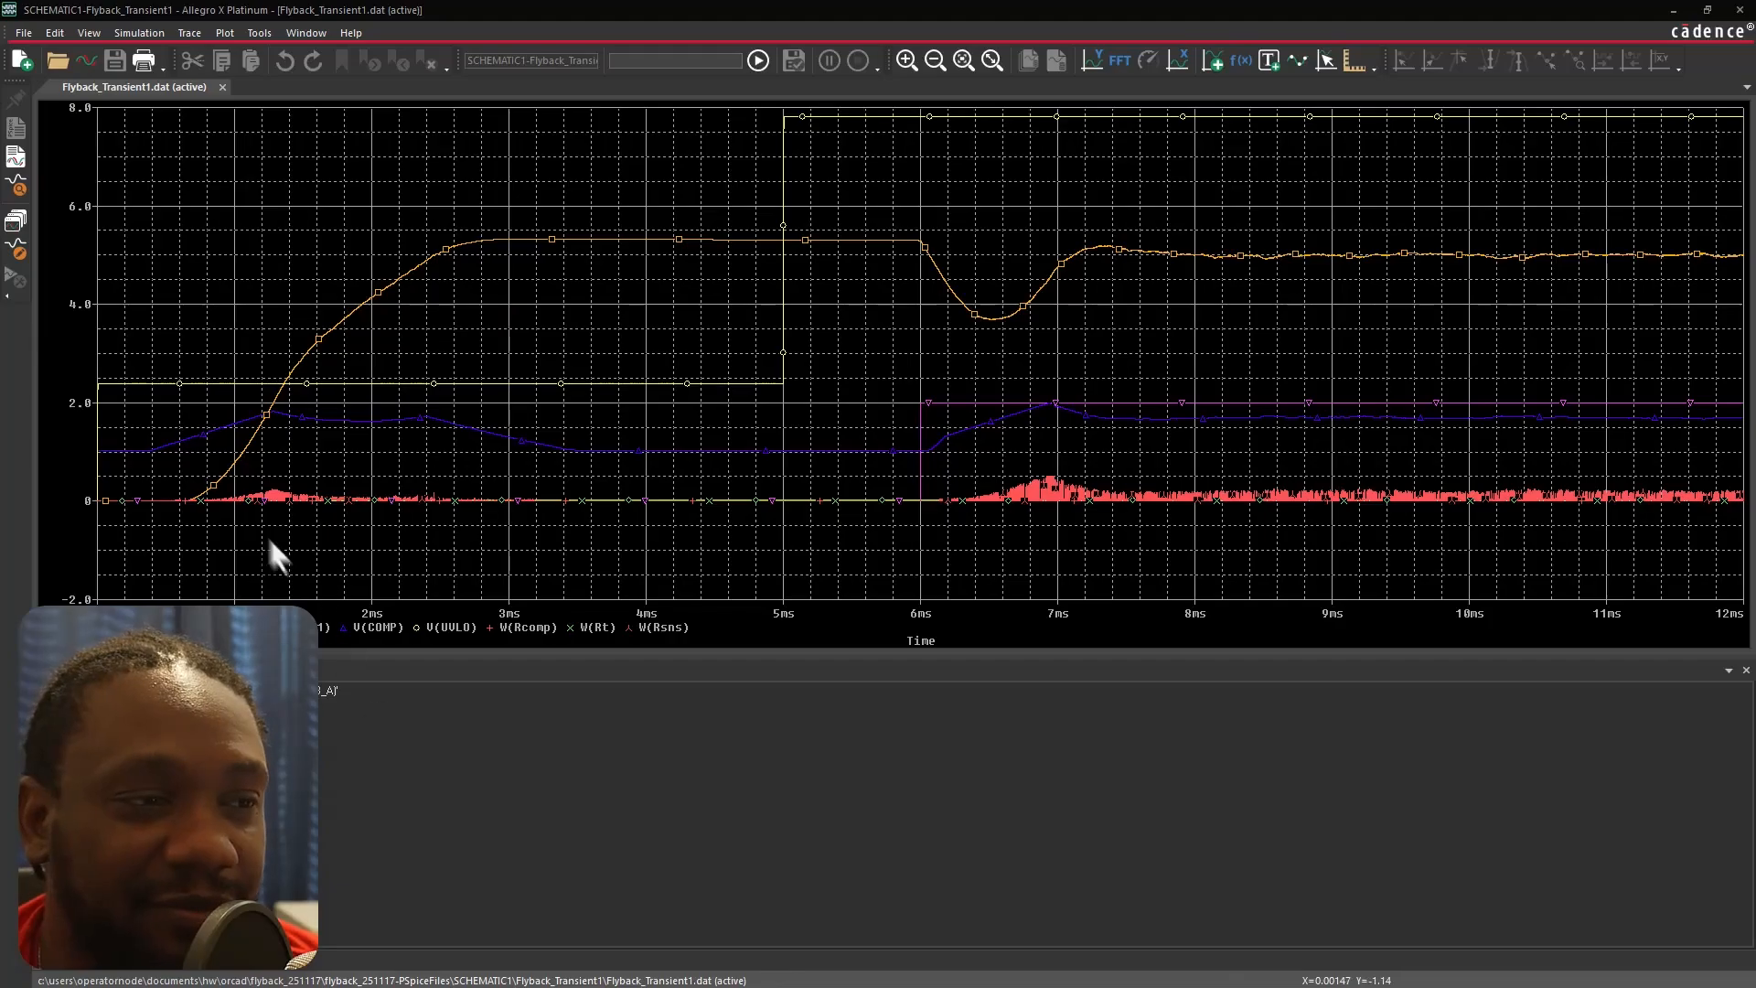
# Set the orange output trace's properties to a solid pattern and a thicker line width.
pyautogui.rightClick(488, 240)
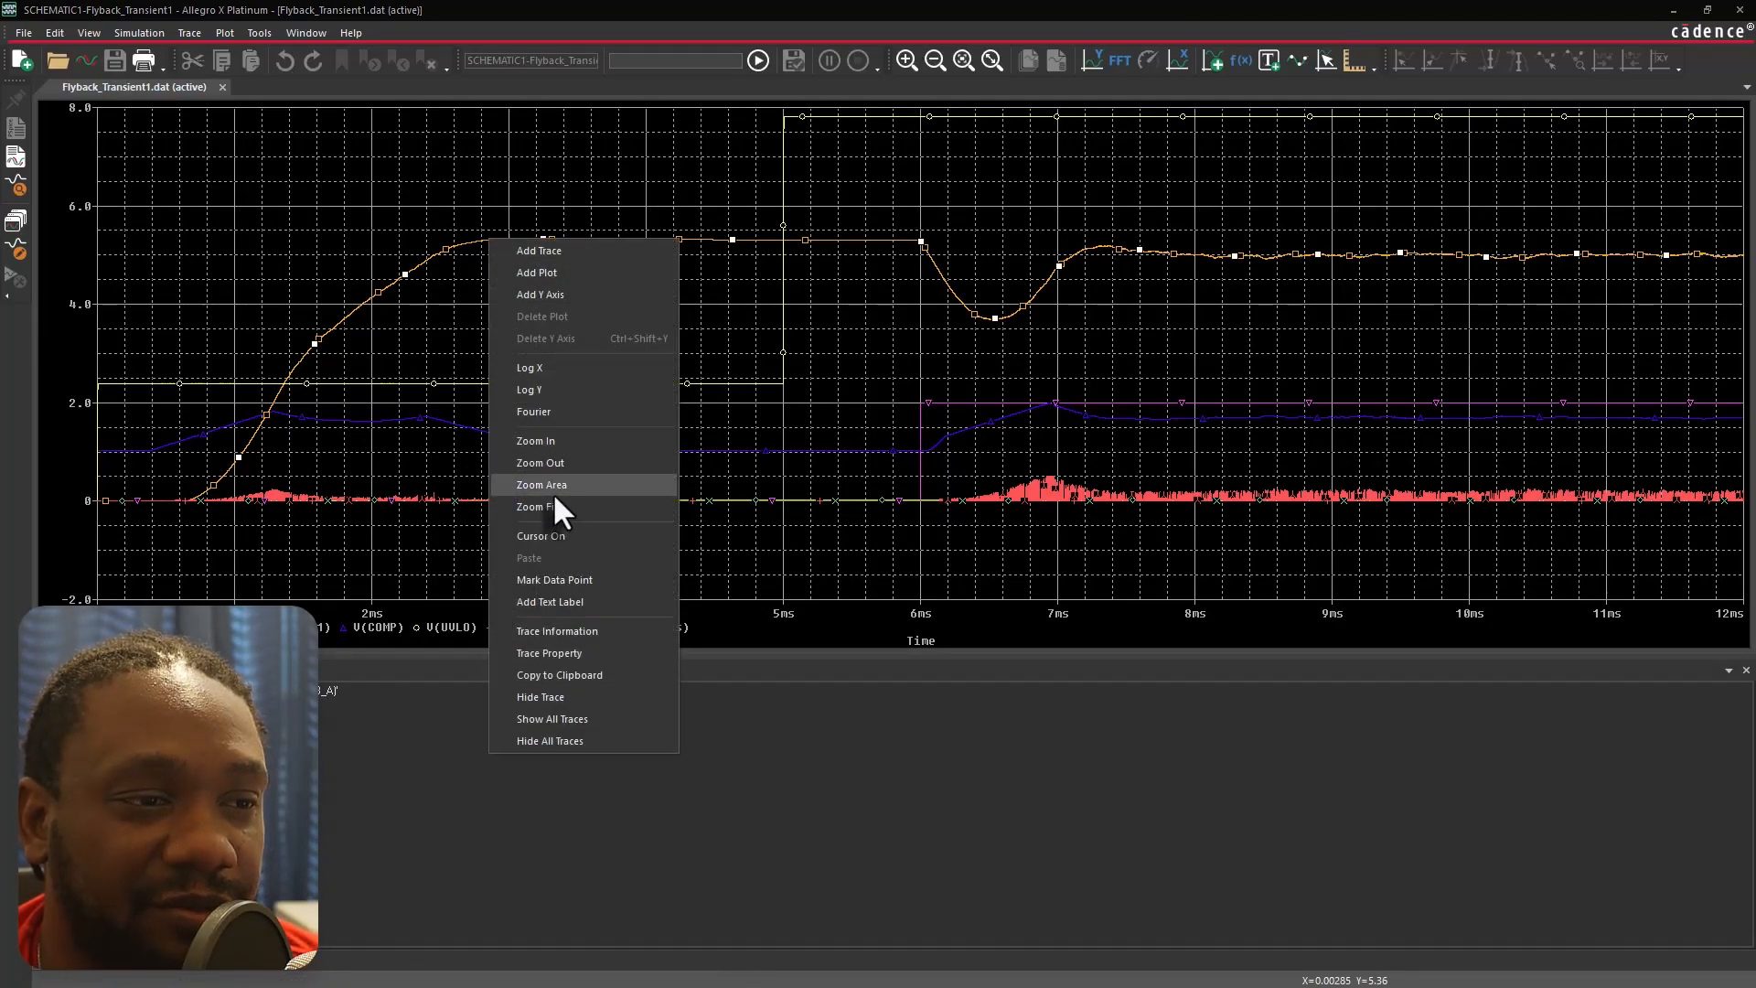
pyautogui.click(562, 651)
pyautogui.click(139, 137)
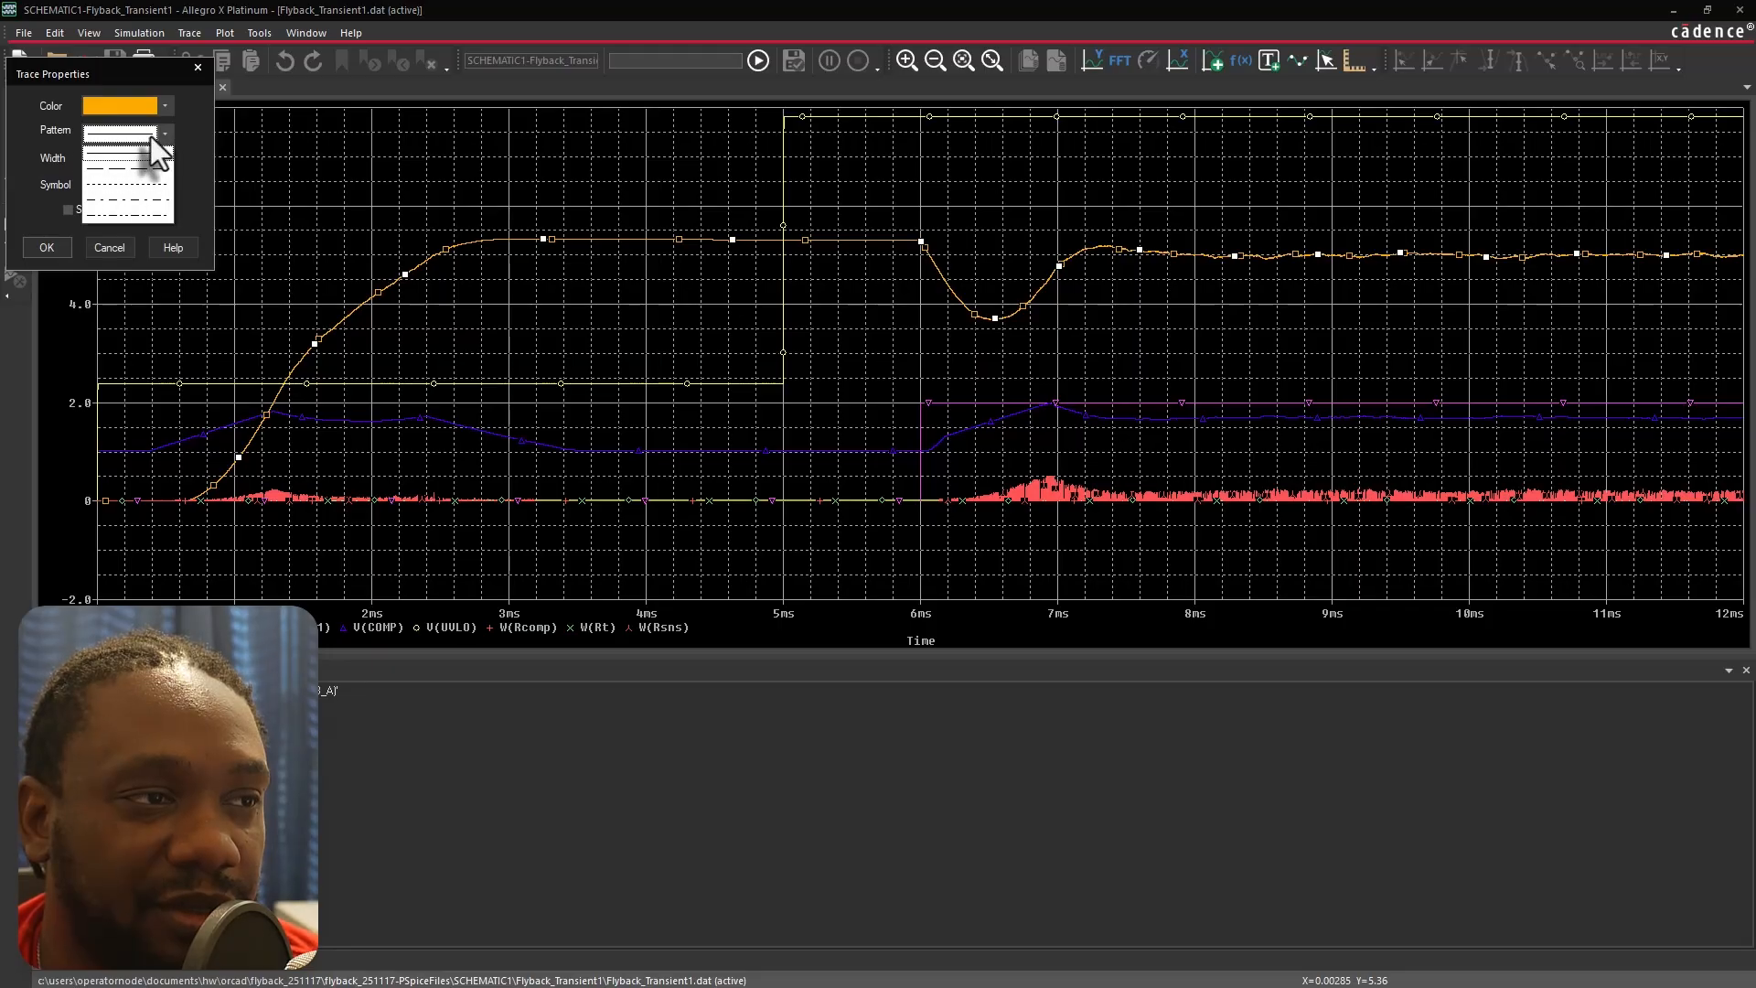
pyautogui.click(151, 139)
pyautogui.click(145, 160)
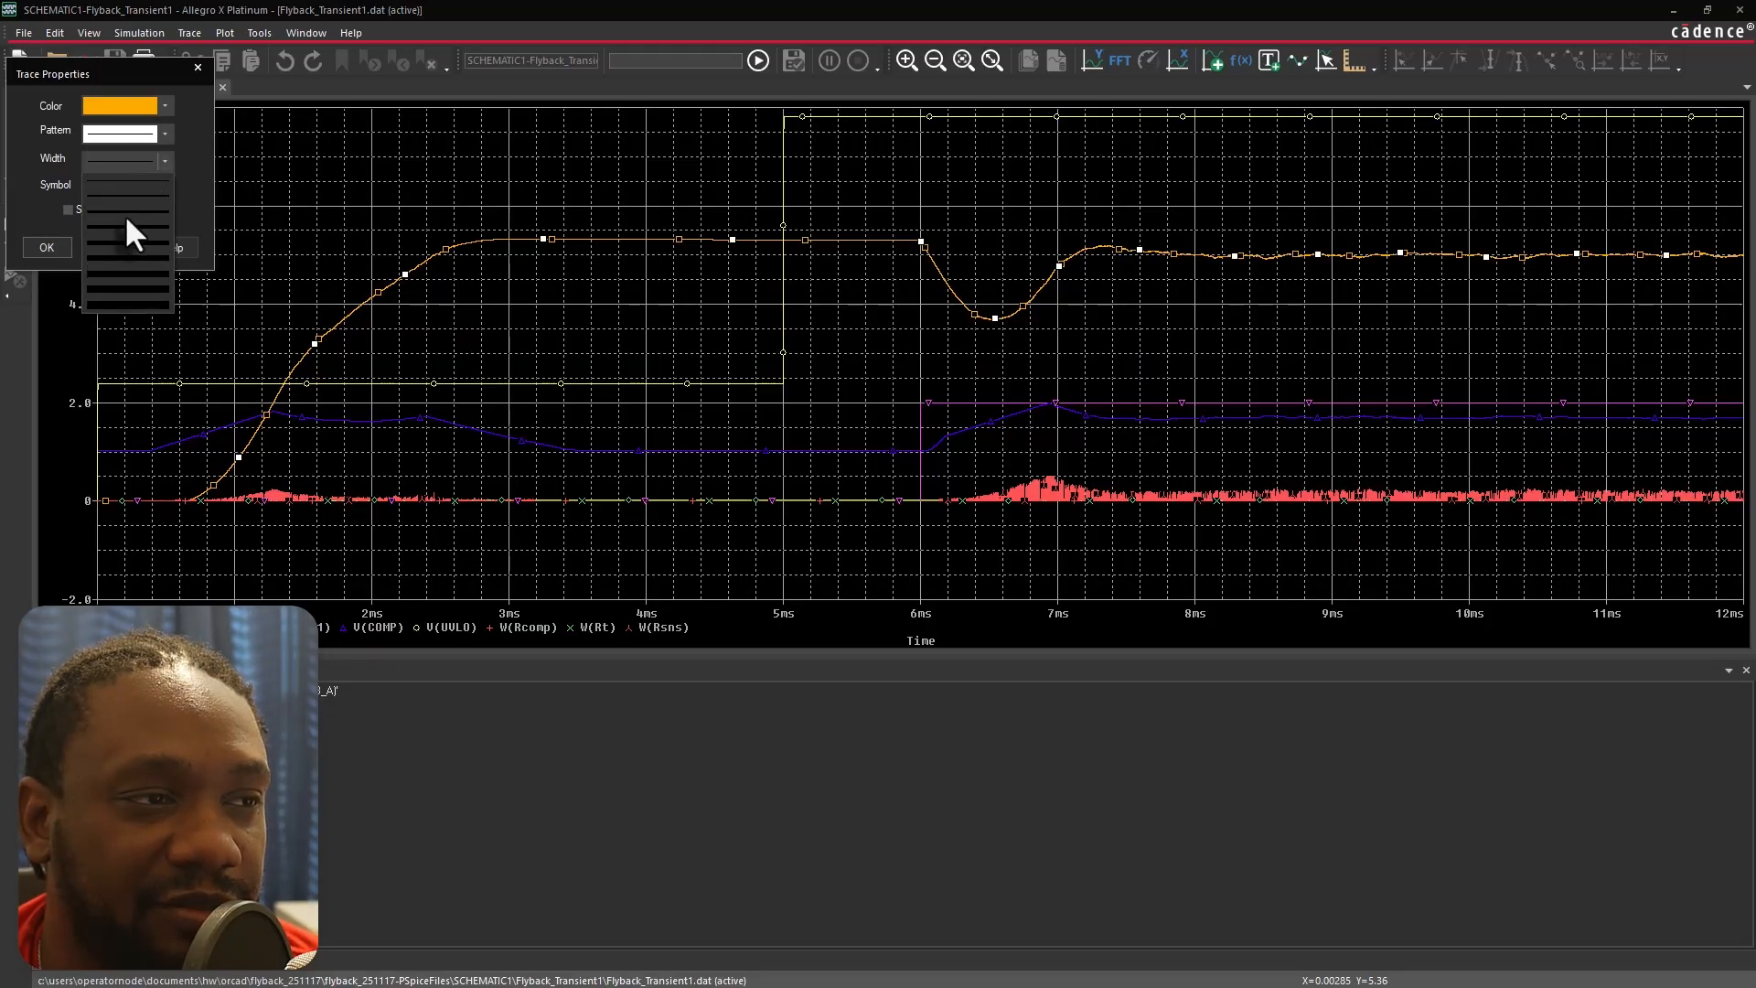
pyautogui.click(126, 212)
pyautogui.click(41, 247)
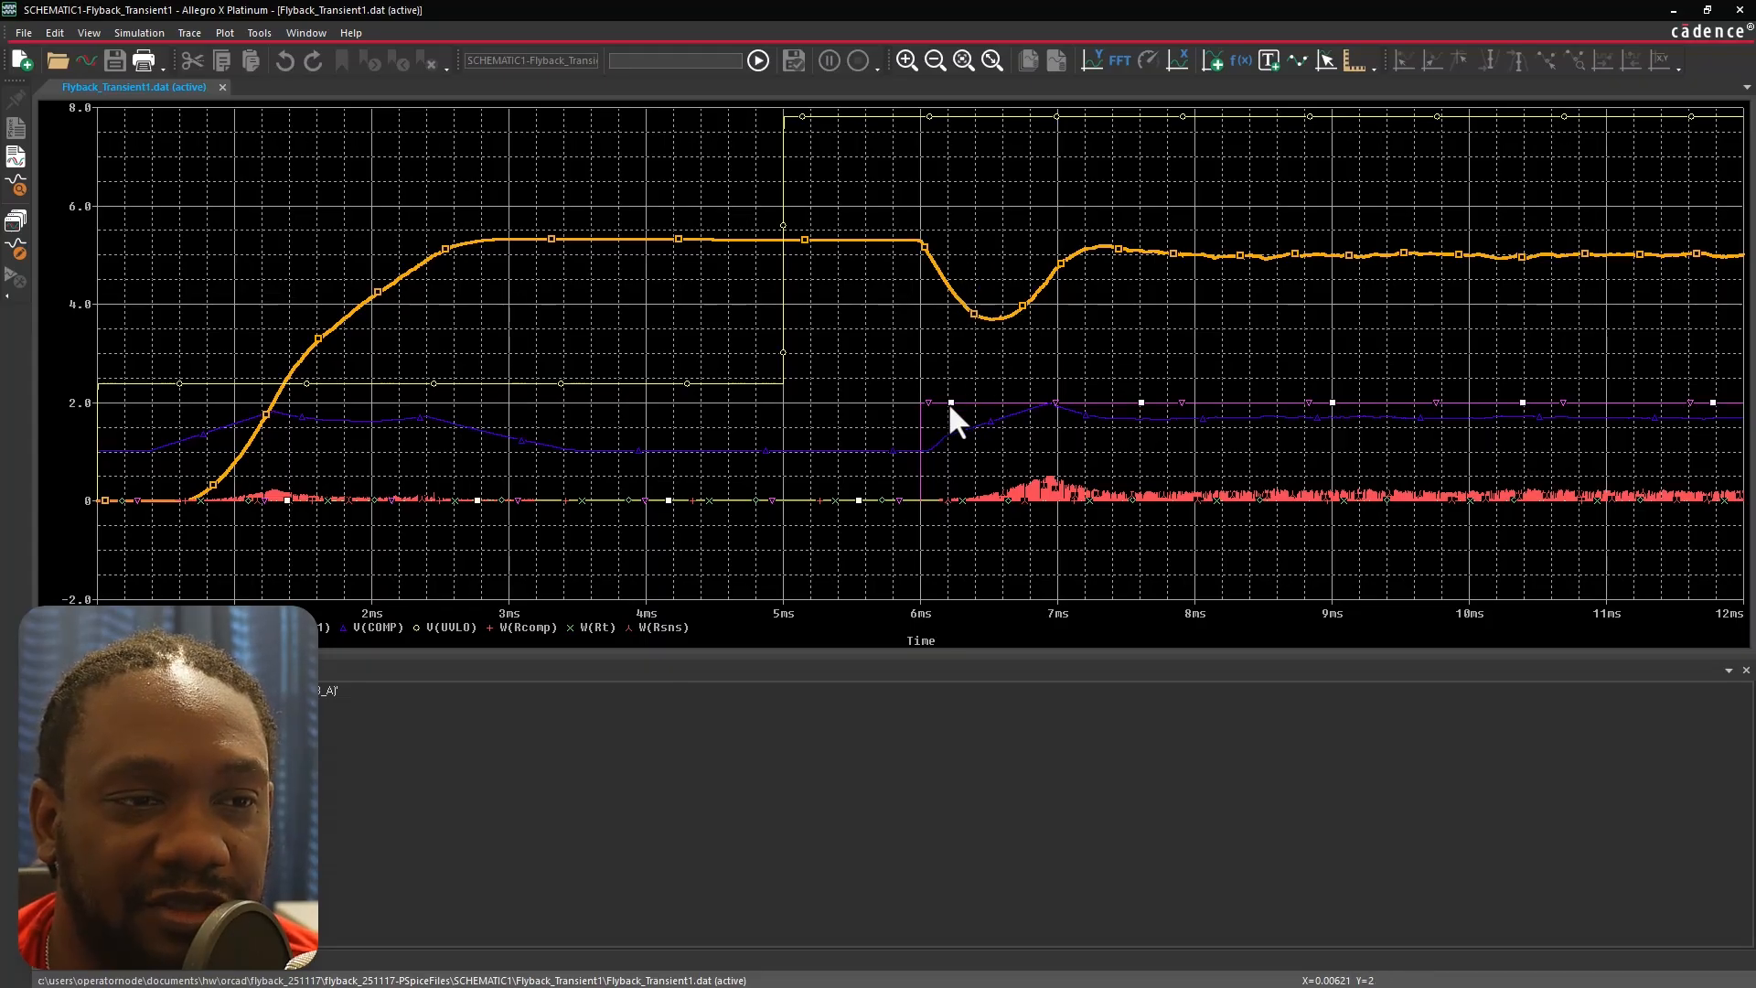
# Change the purple step trace's properties to a thicker solid line.
pyautogui.rightClick(990, 399)
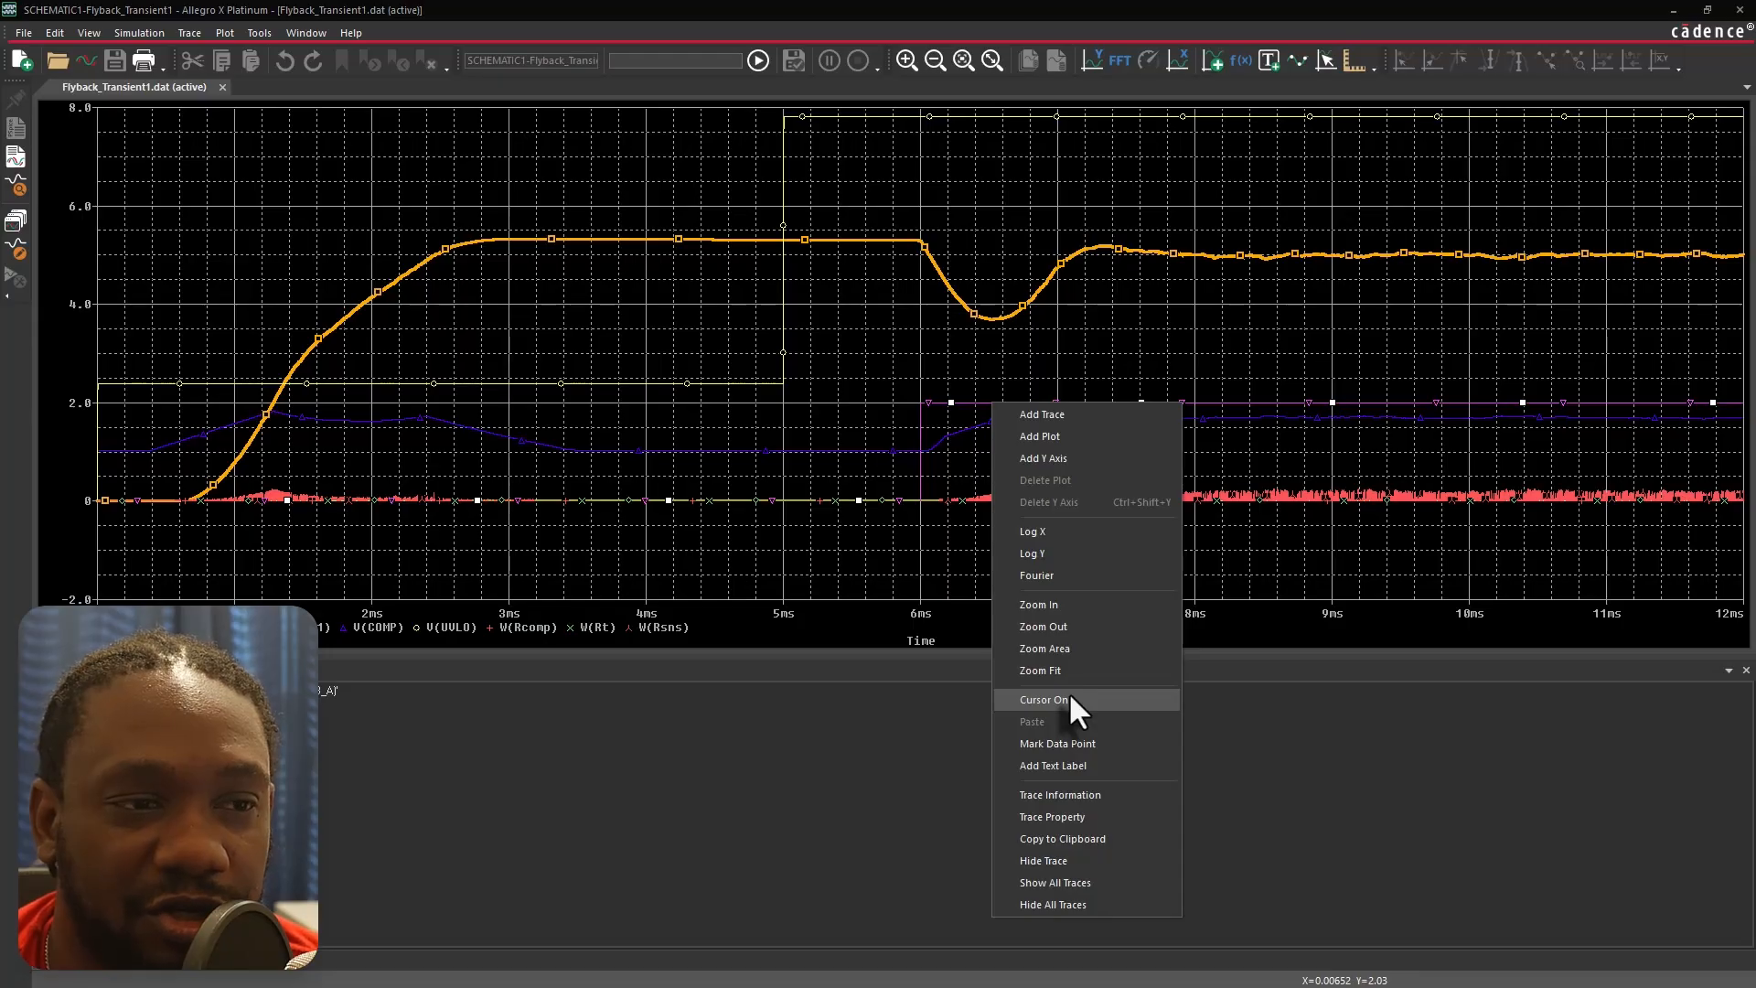
pyautogui.click(1085, 810)
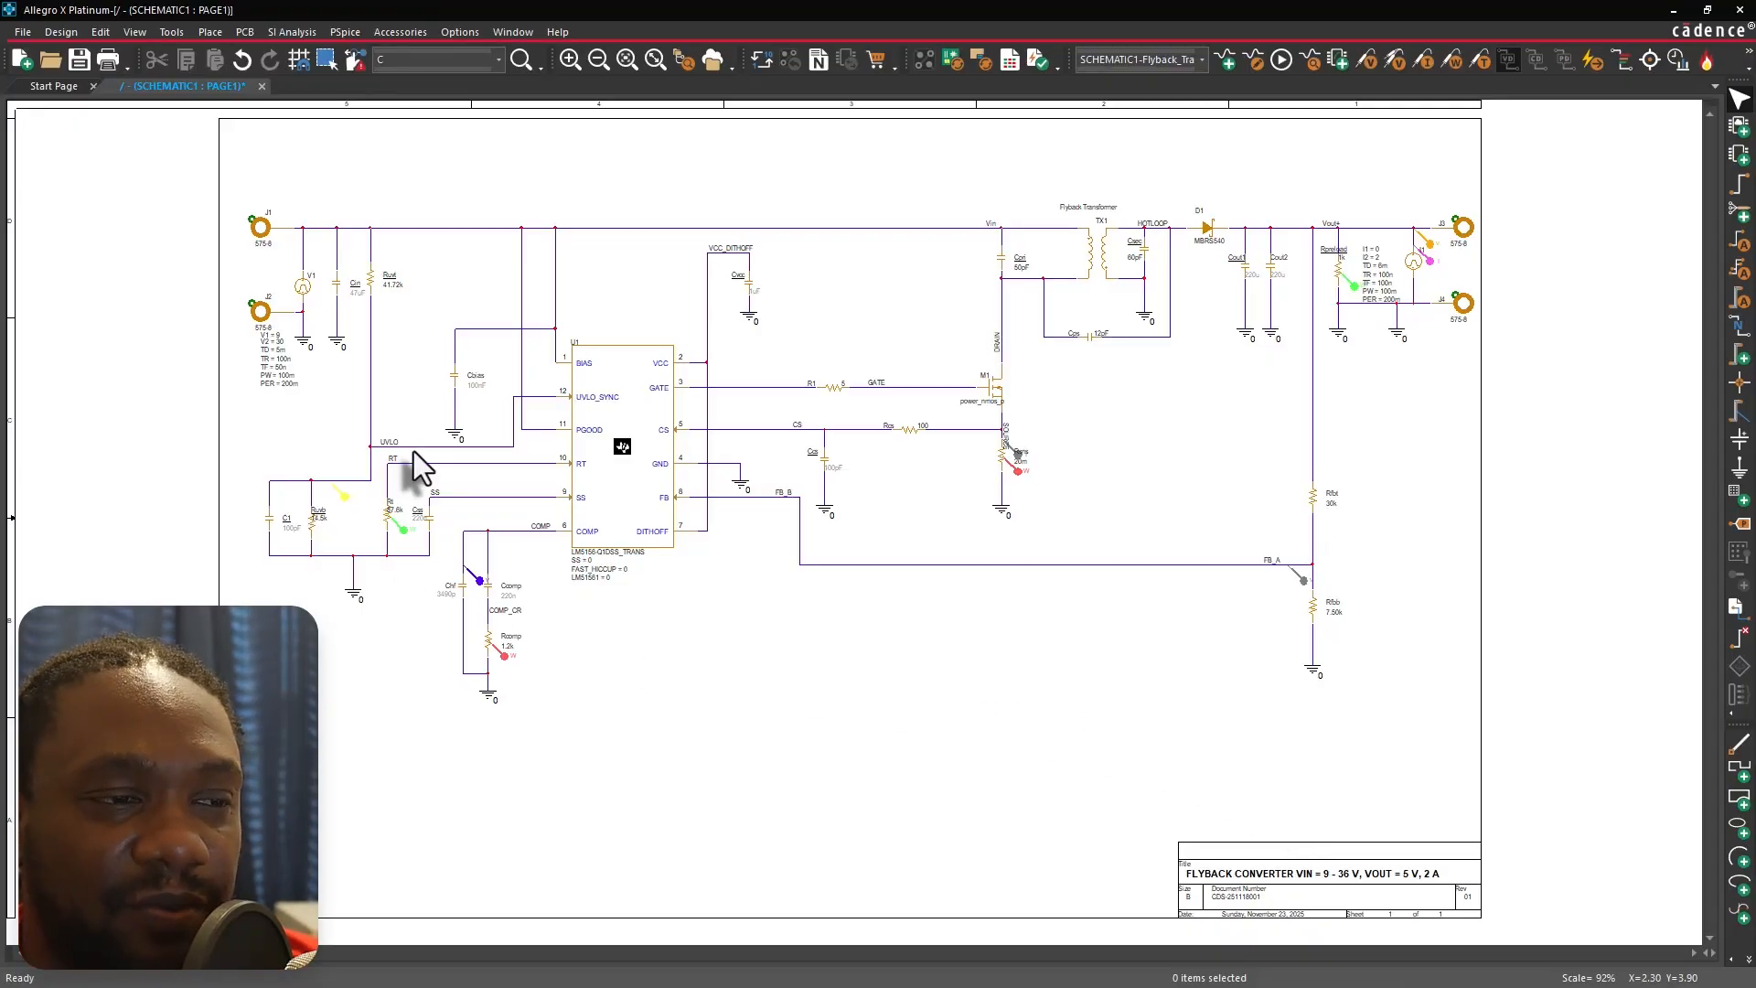
# Zoom into the schematic around the controller's RT, SS and COMP pins to examine their connections.
pyautogui.moveTo(405, 458); pyautogui.dragTo(626, 562)
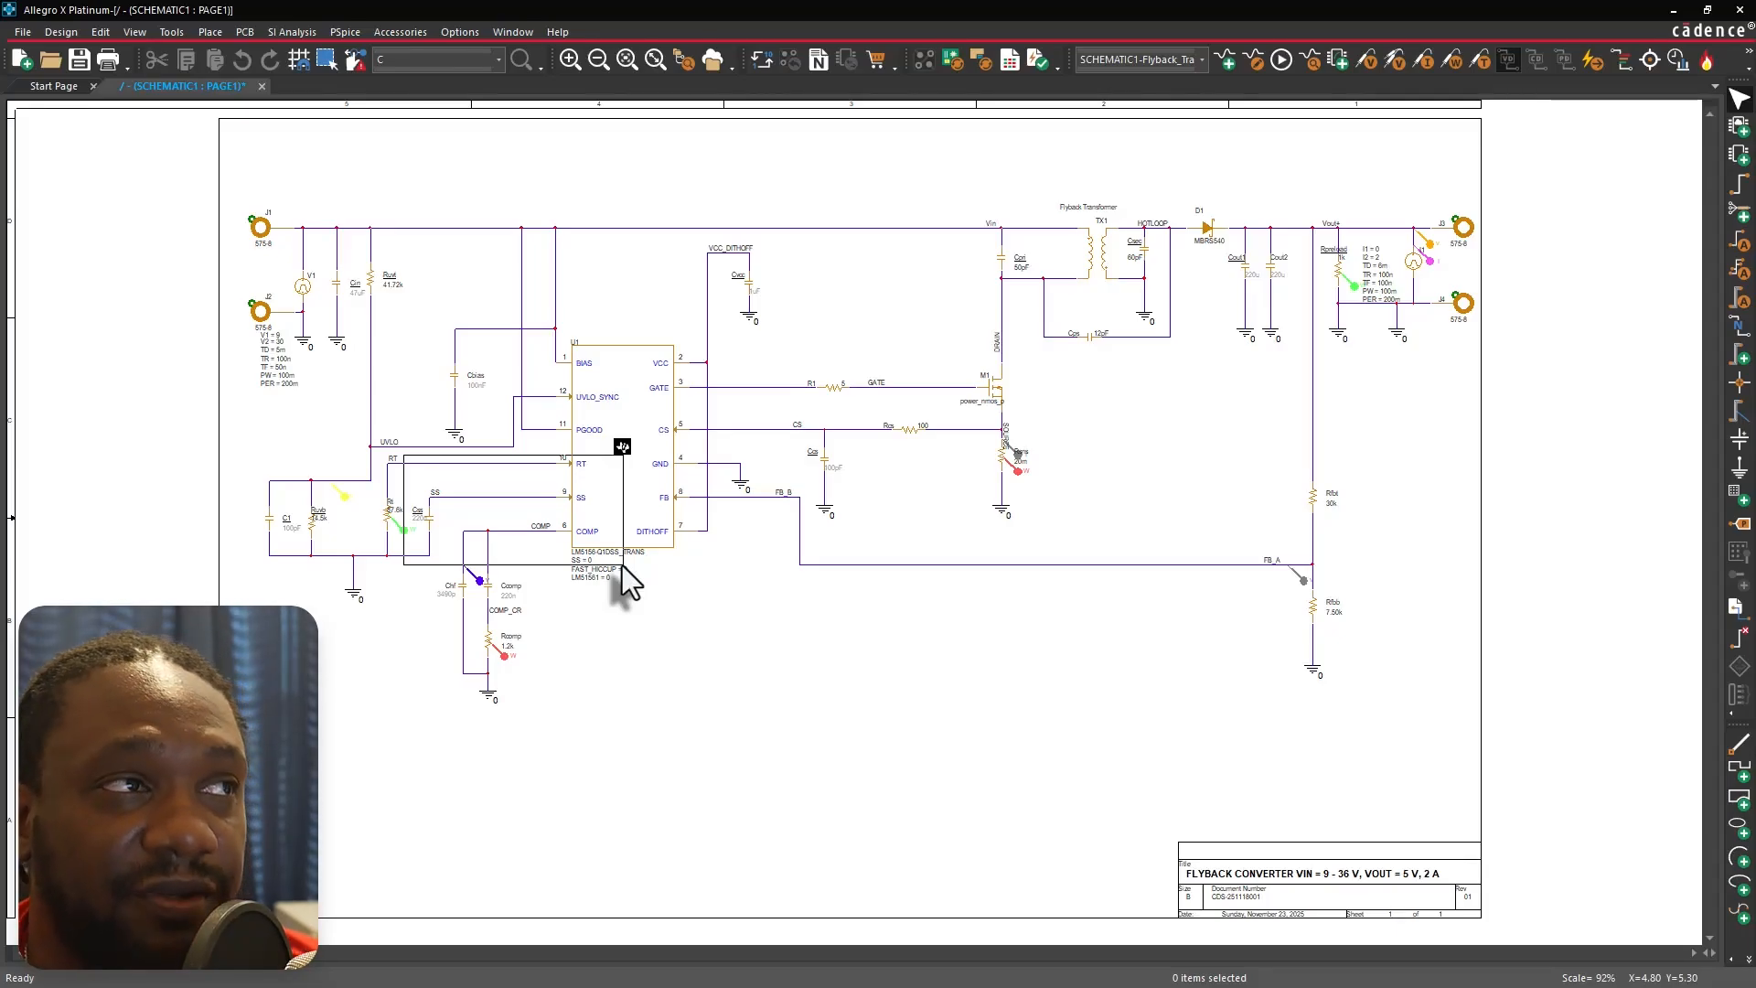
pyautogui.moveTo(622, 565); pyautogui.dragTo(610, 574)
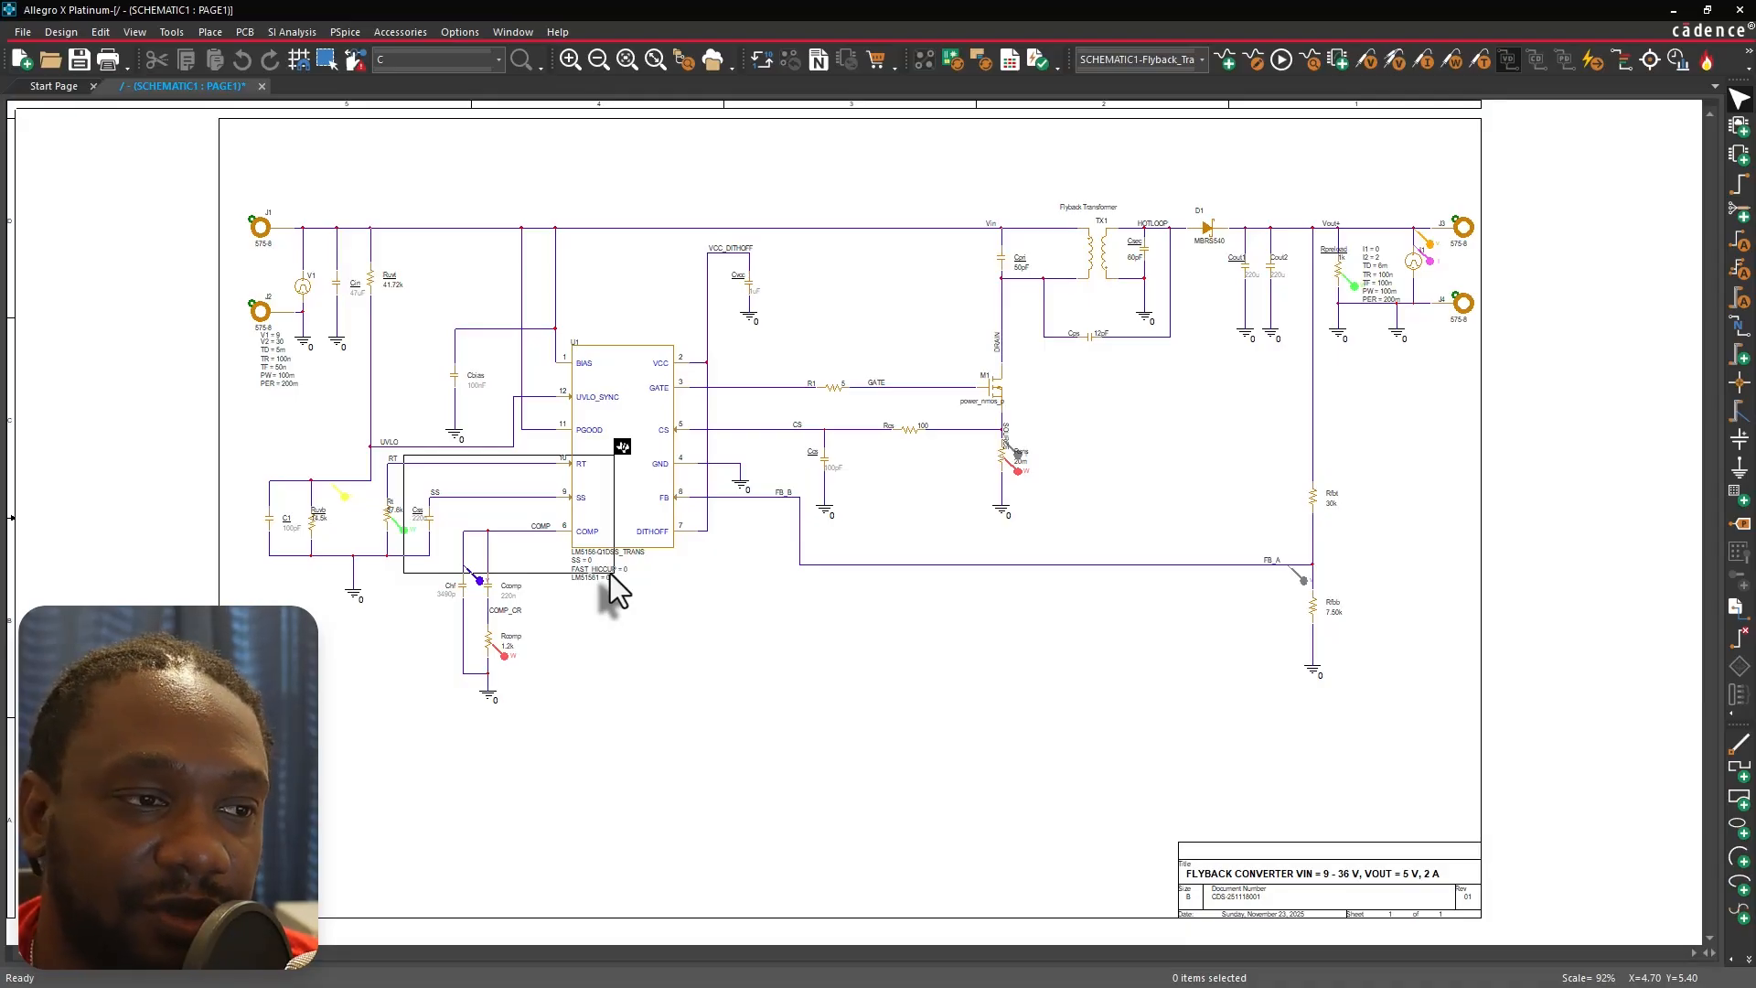
pyautogui.moveTo(611, 574); pyautogui.dragTo(611, 576)
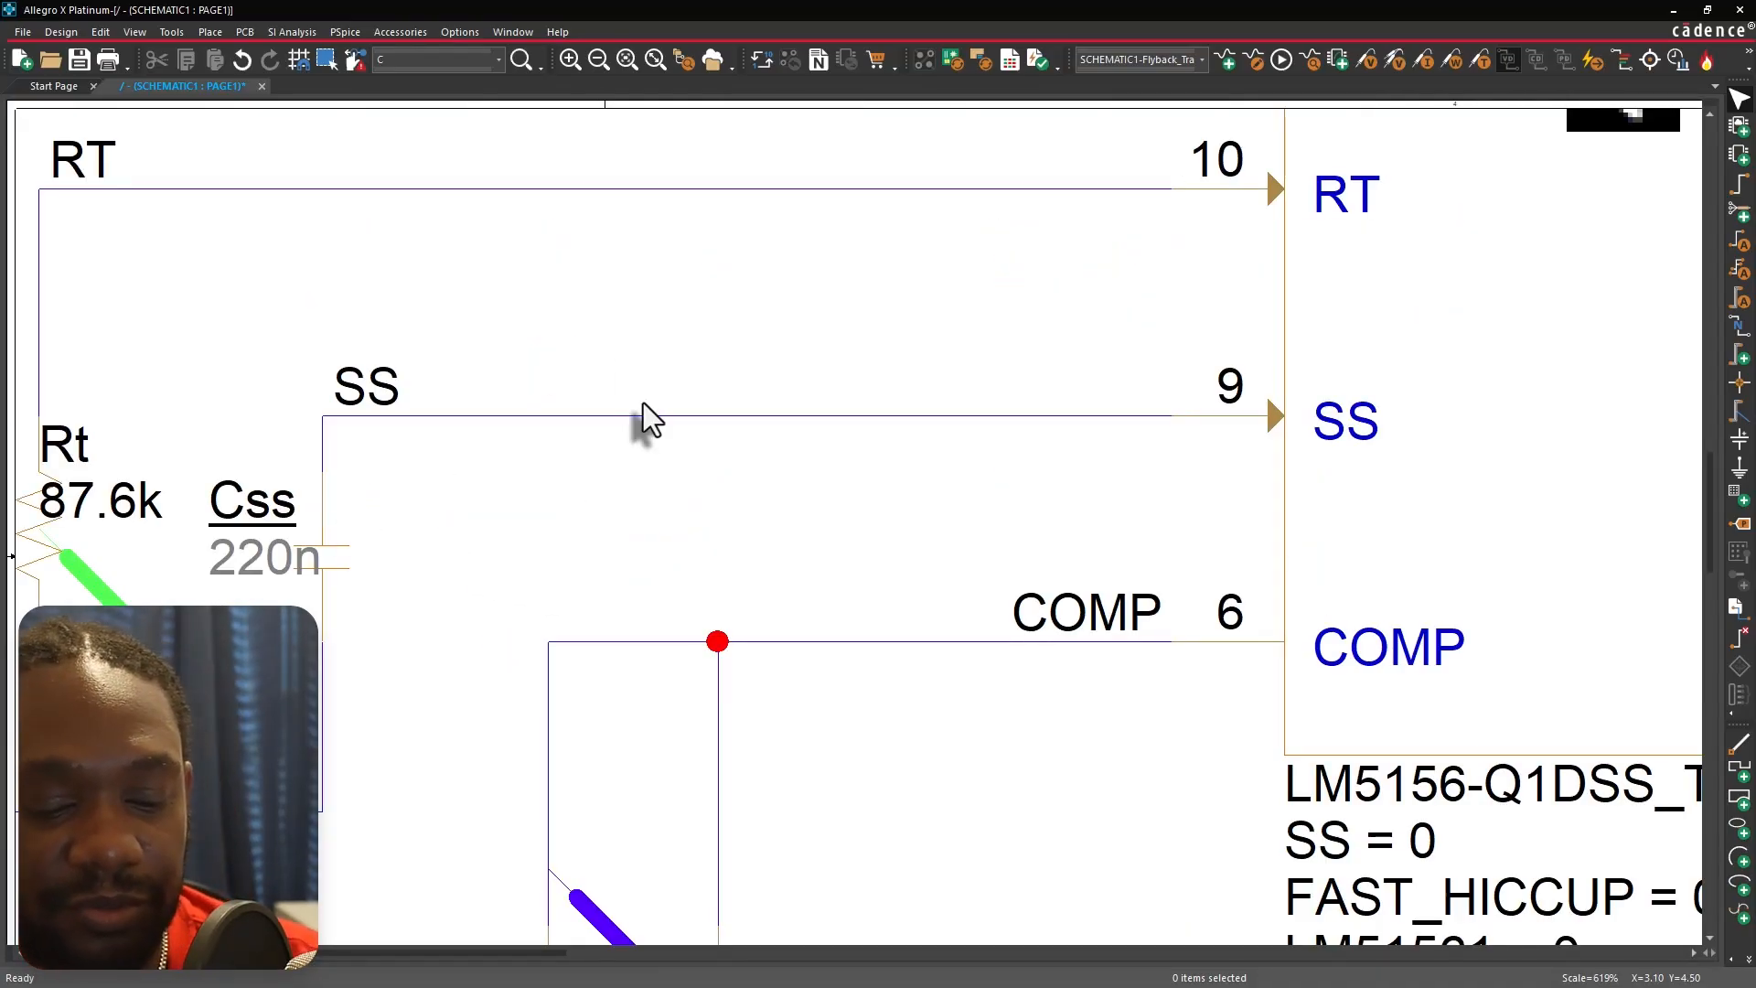
pyautogui.press('o')
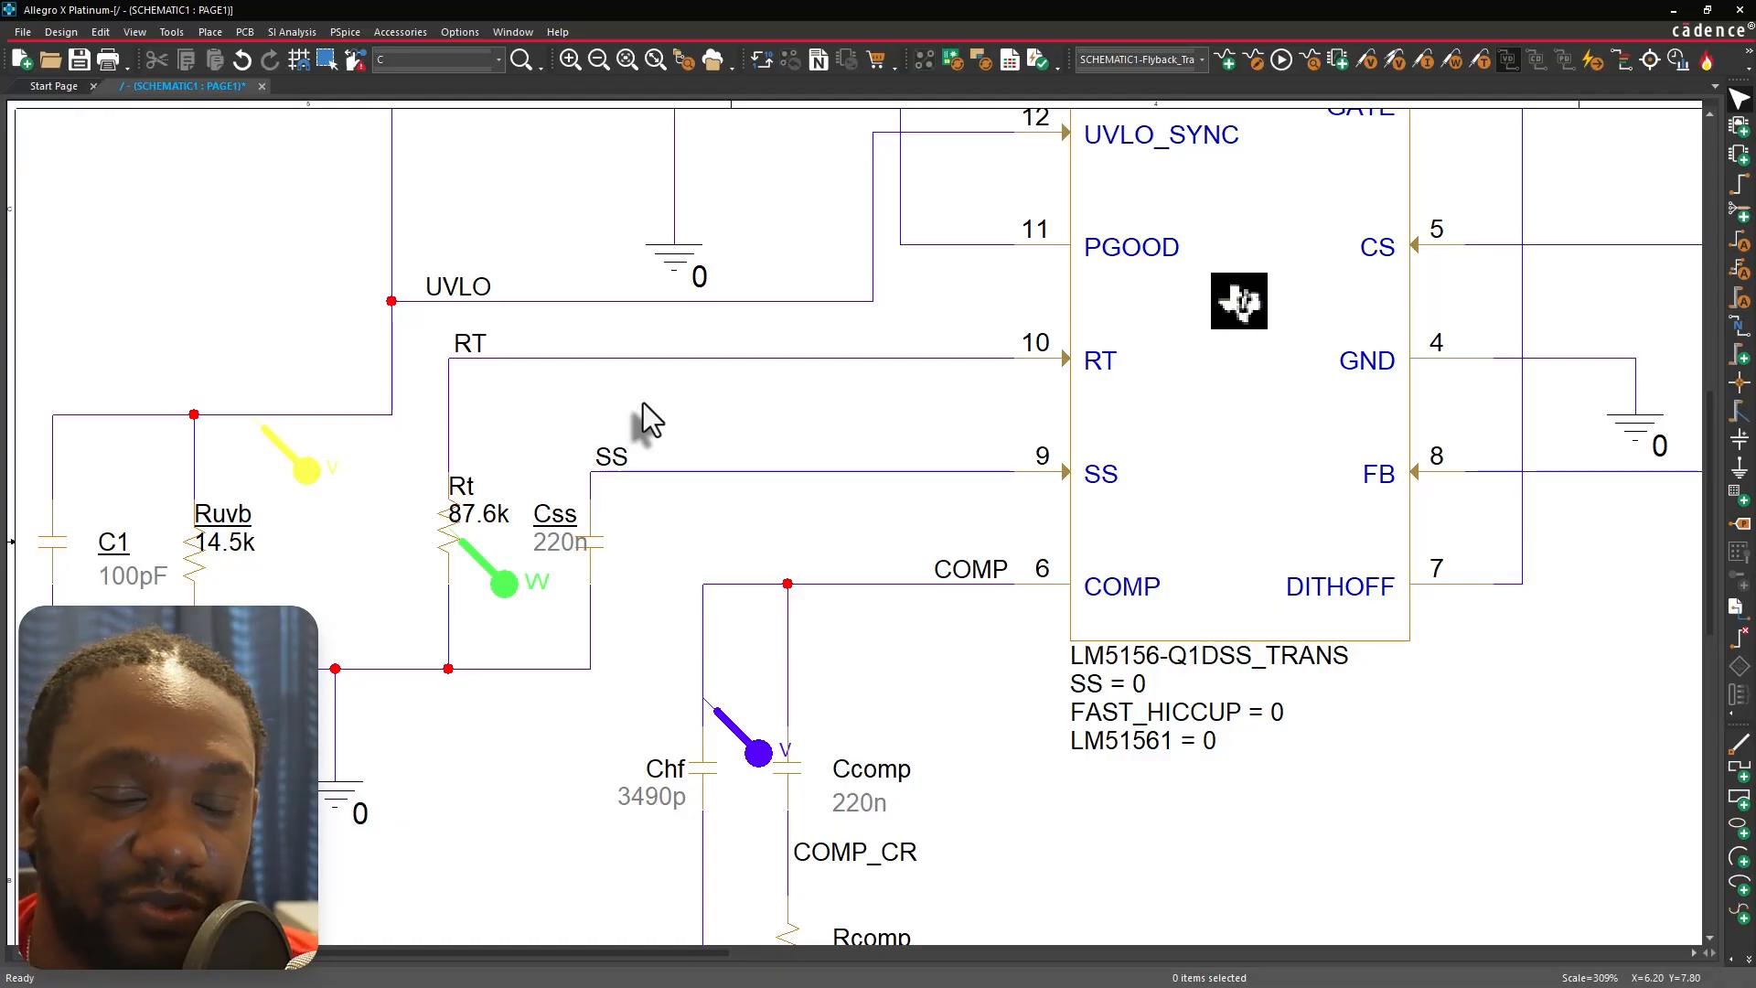
pyautogui.click(1135, 691)
pyautogui.click(995, 408)
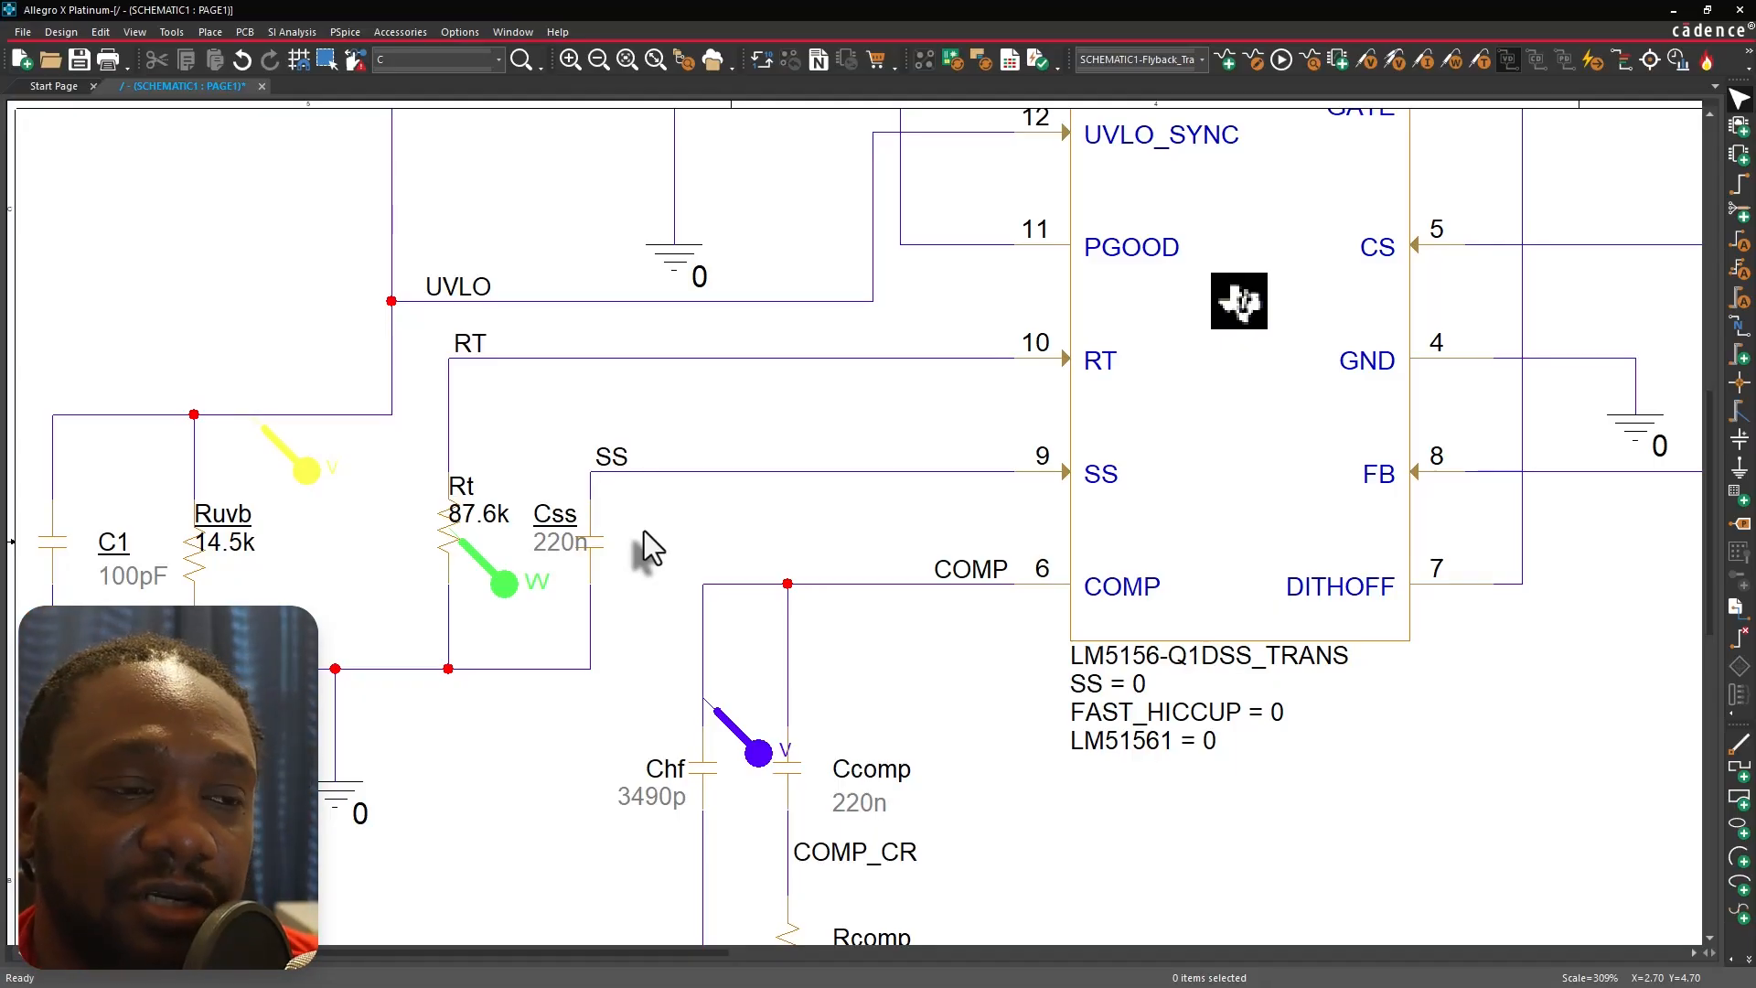
pyautogui.scroll(-1, 722, 546)
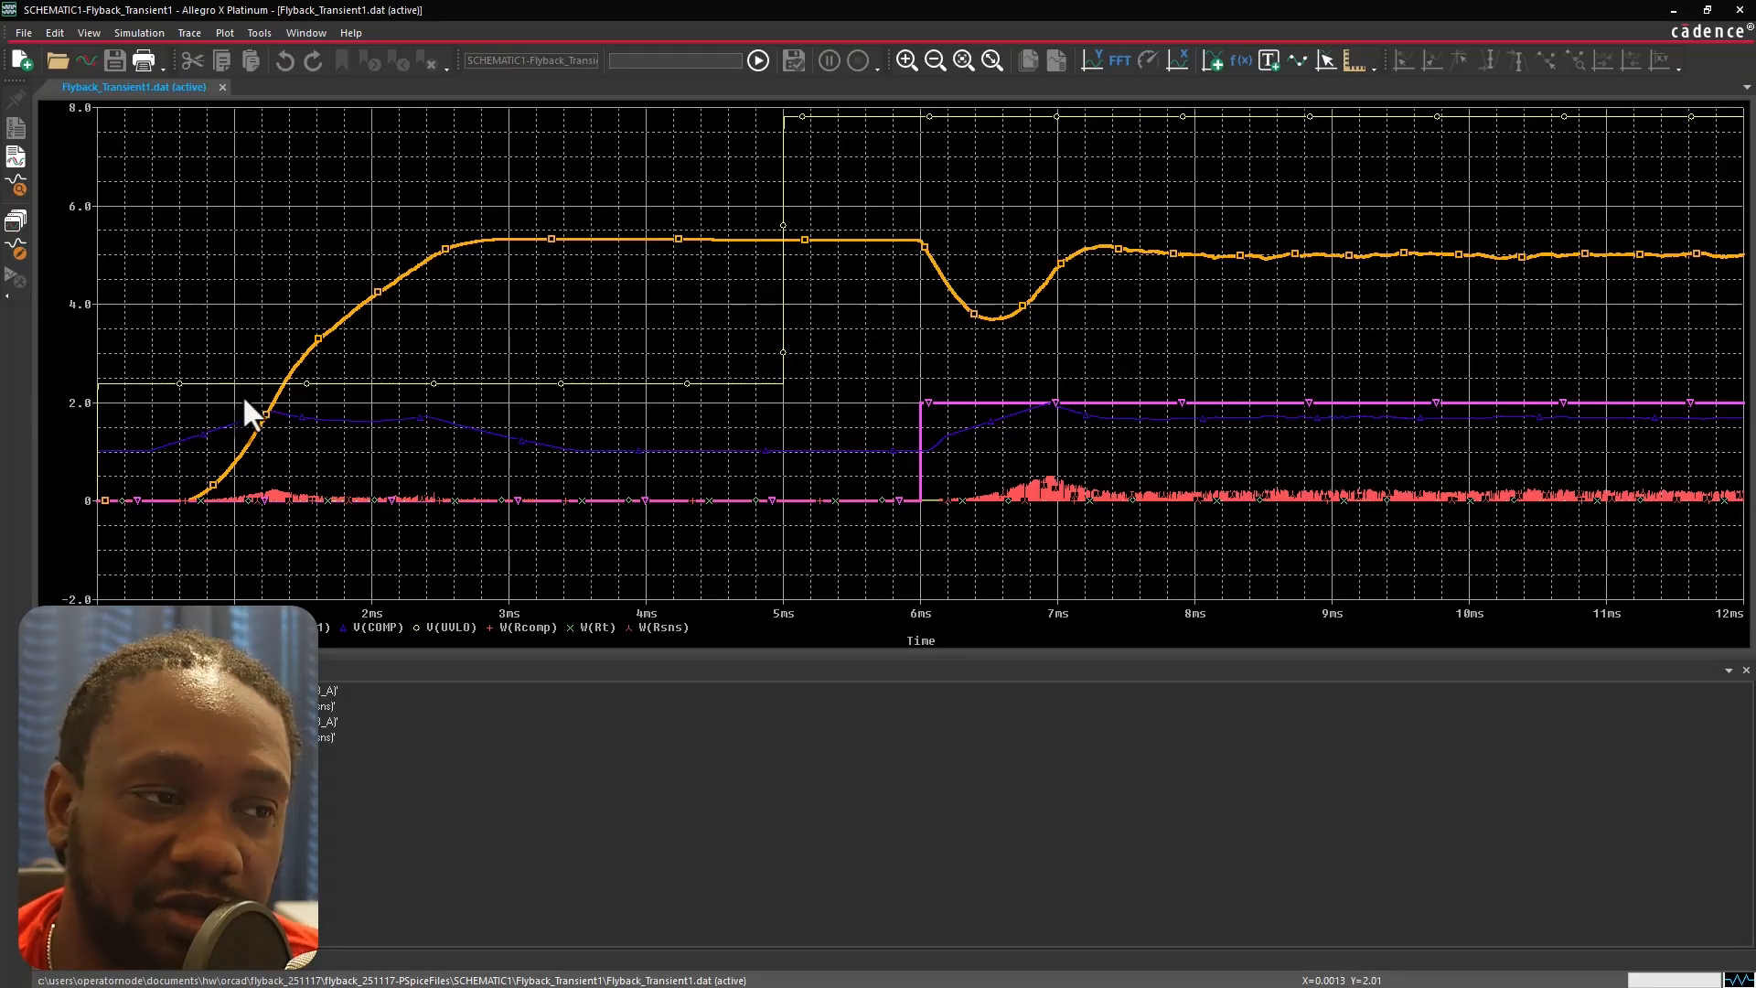
# Zoom into the waveform's startup region up to about 2.2 ms, then fit the whole plot again.
pyautogui.click(964, 60)
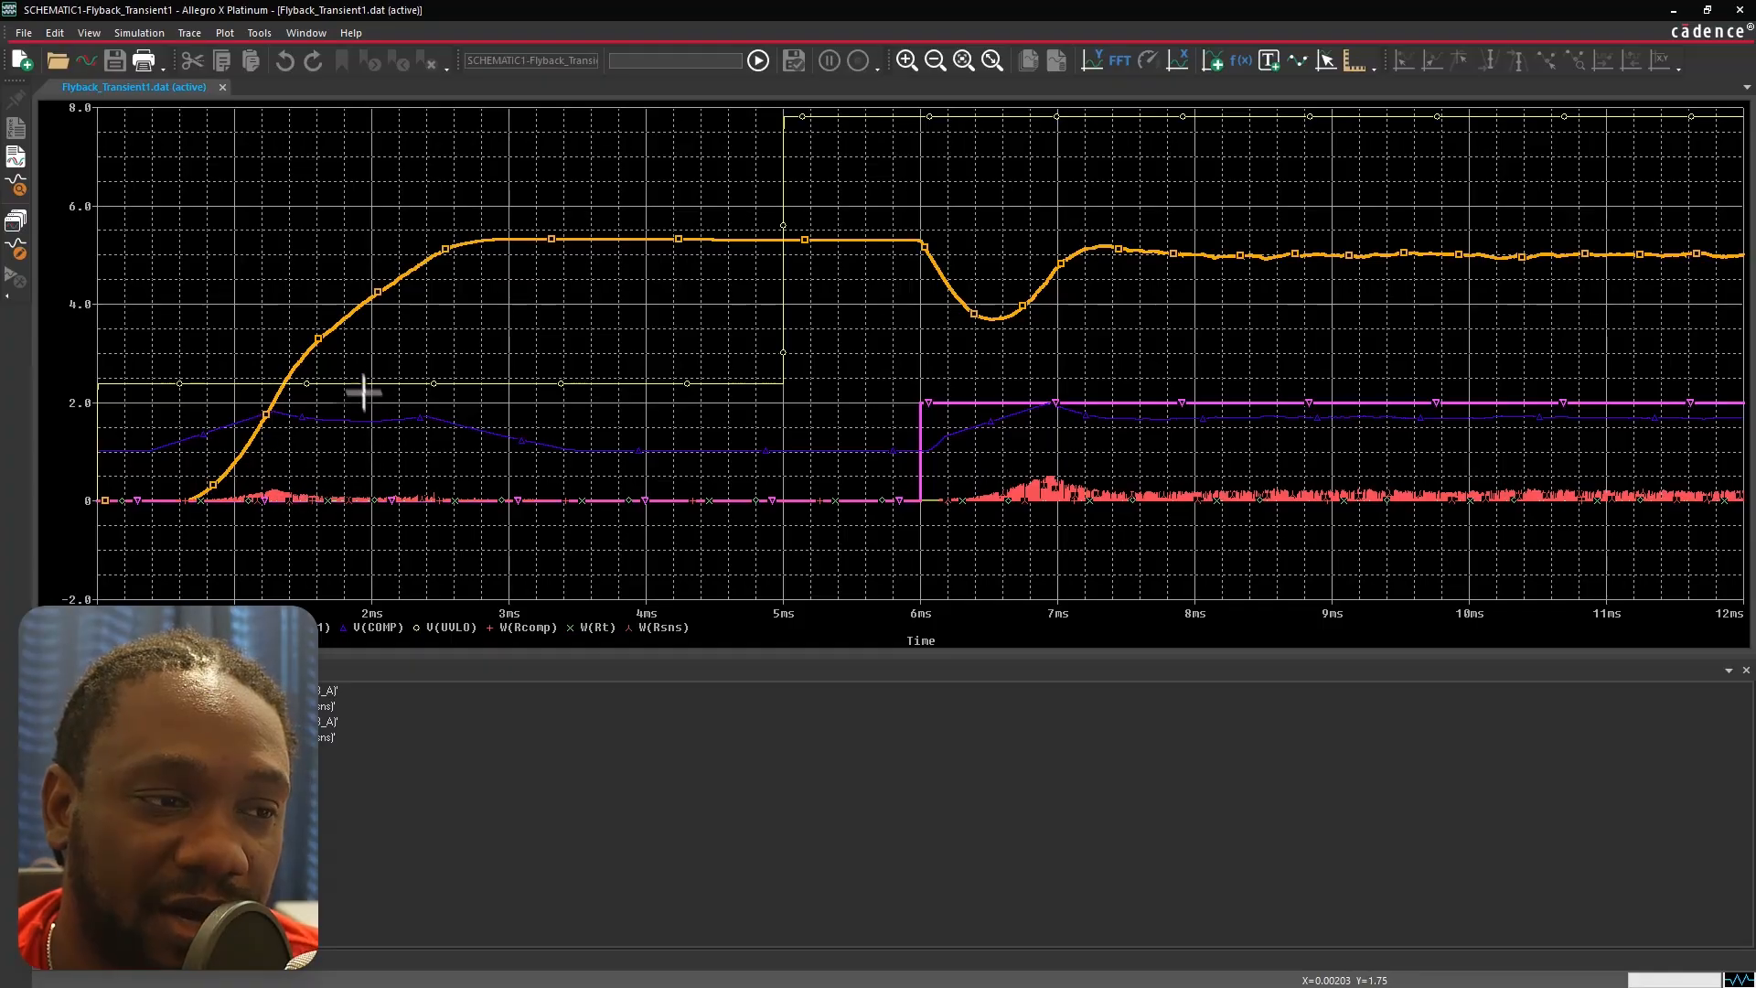
pyautogui.moveTo(412, 252); pyautogui.dragTo(103, 520)
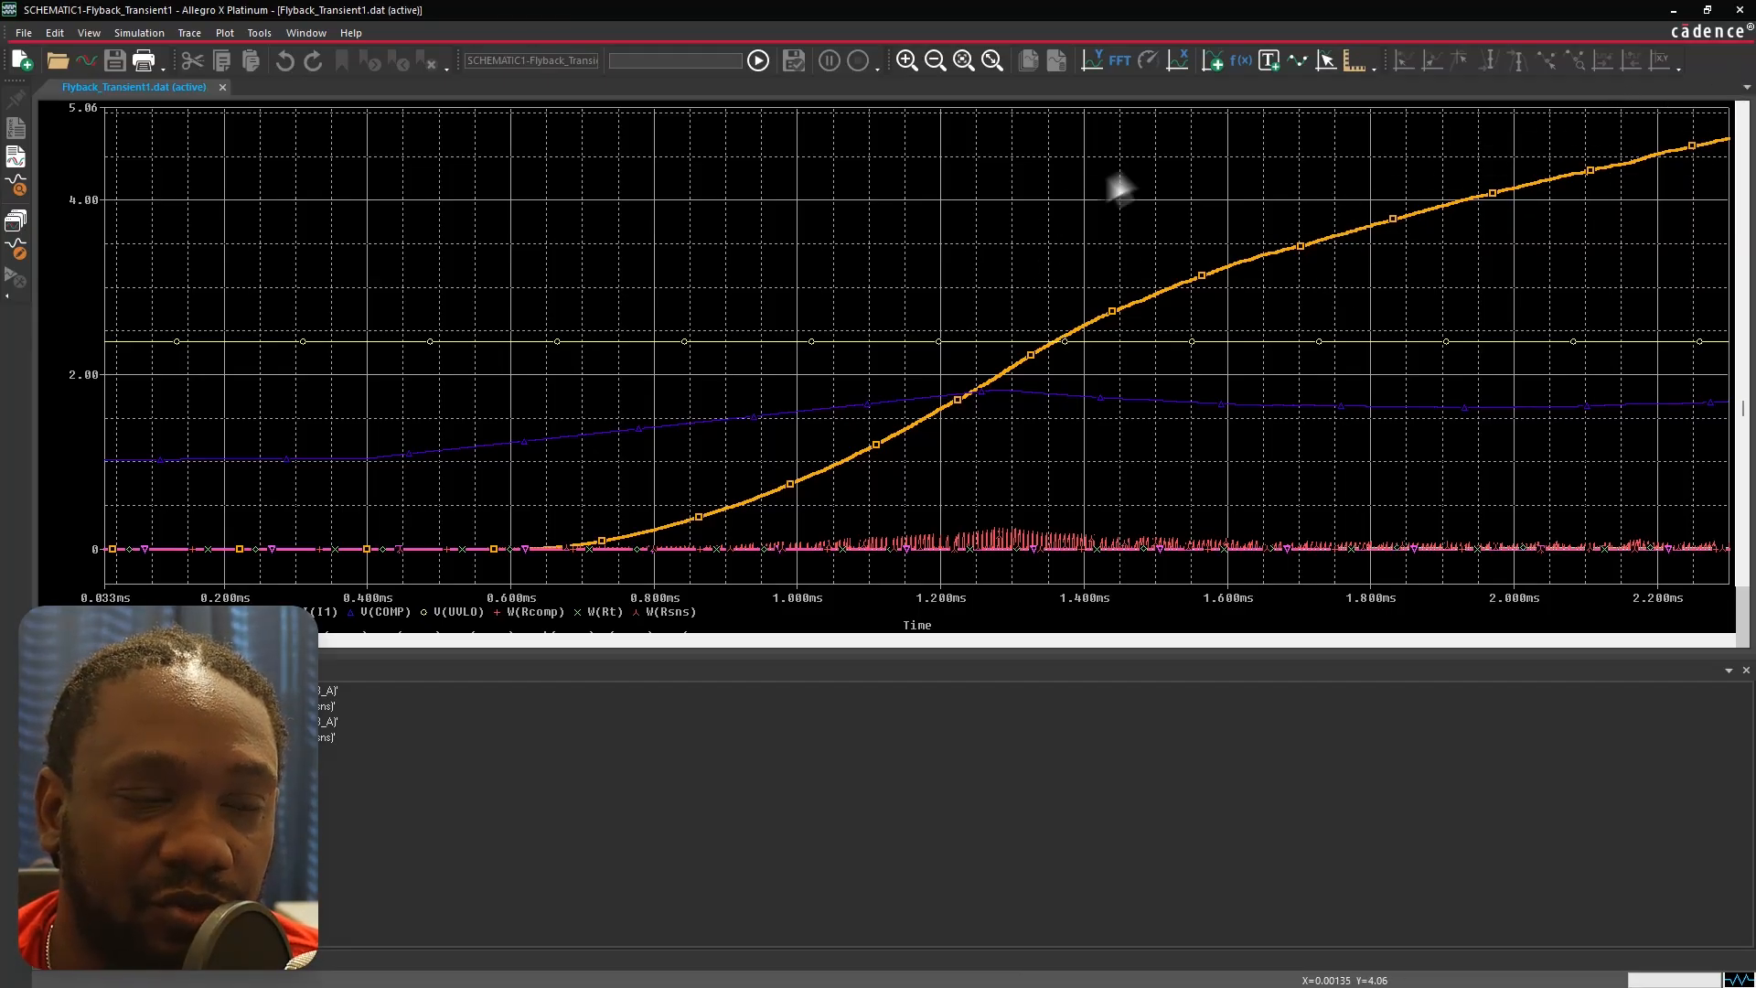
pyautogui.click(993, 62)
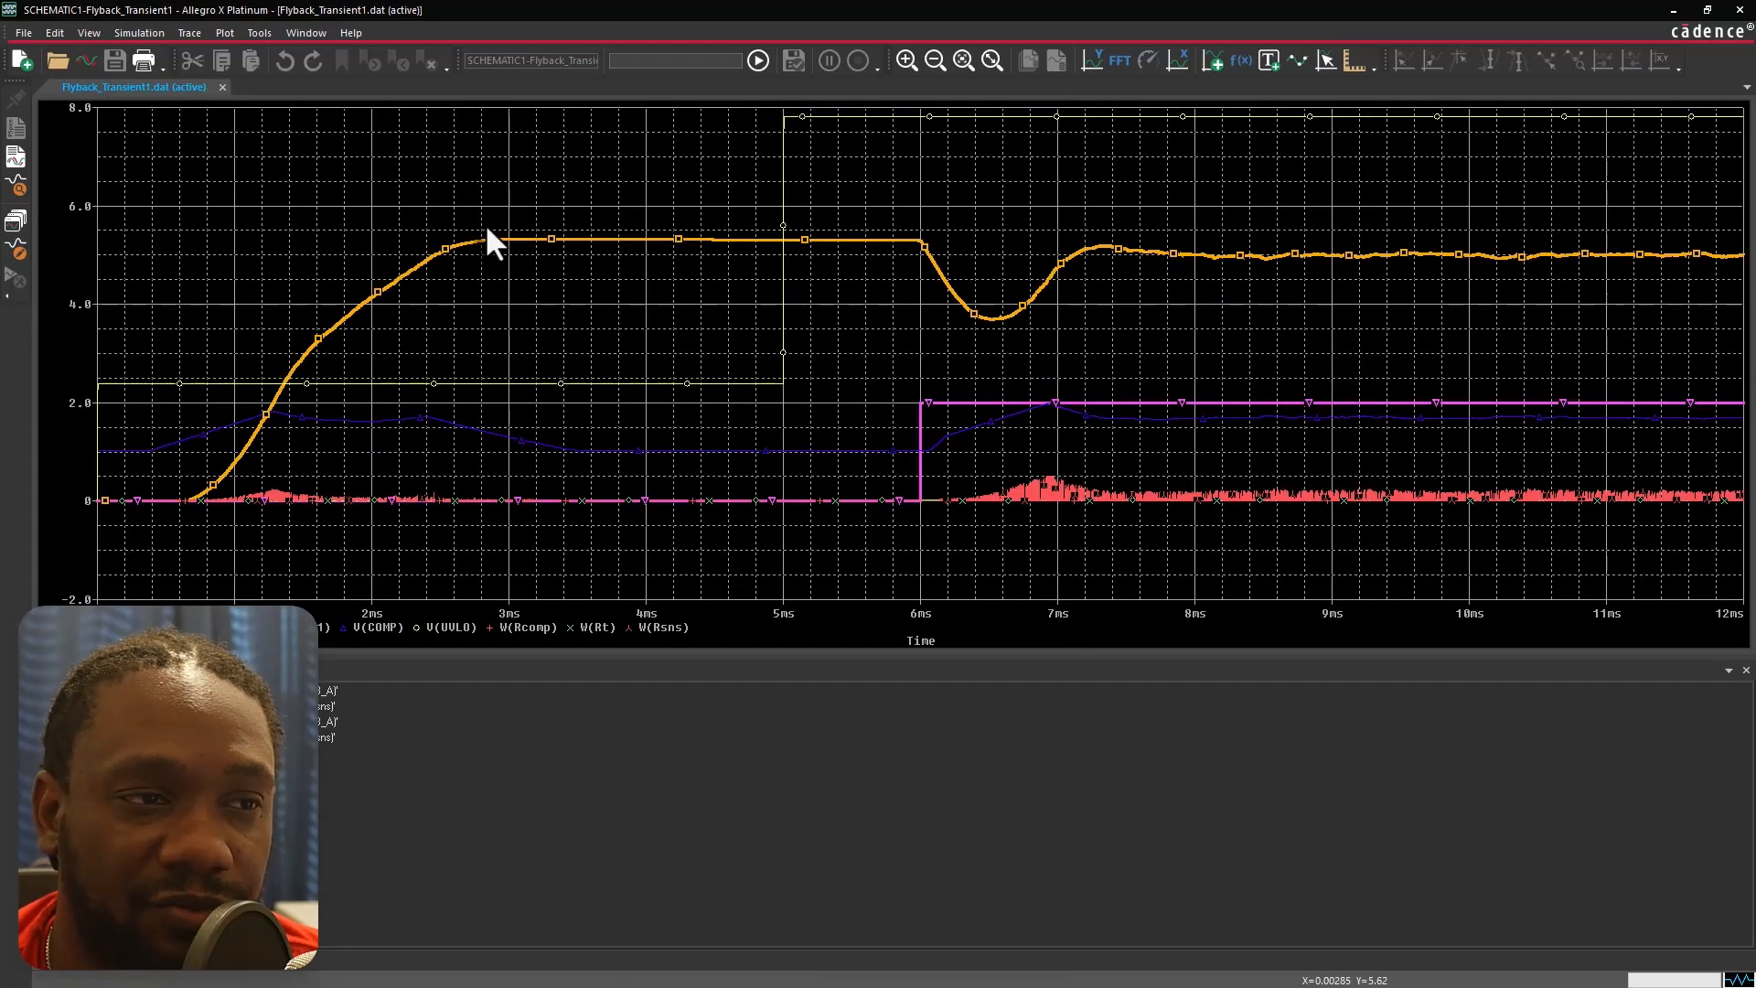